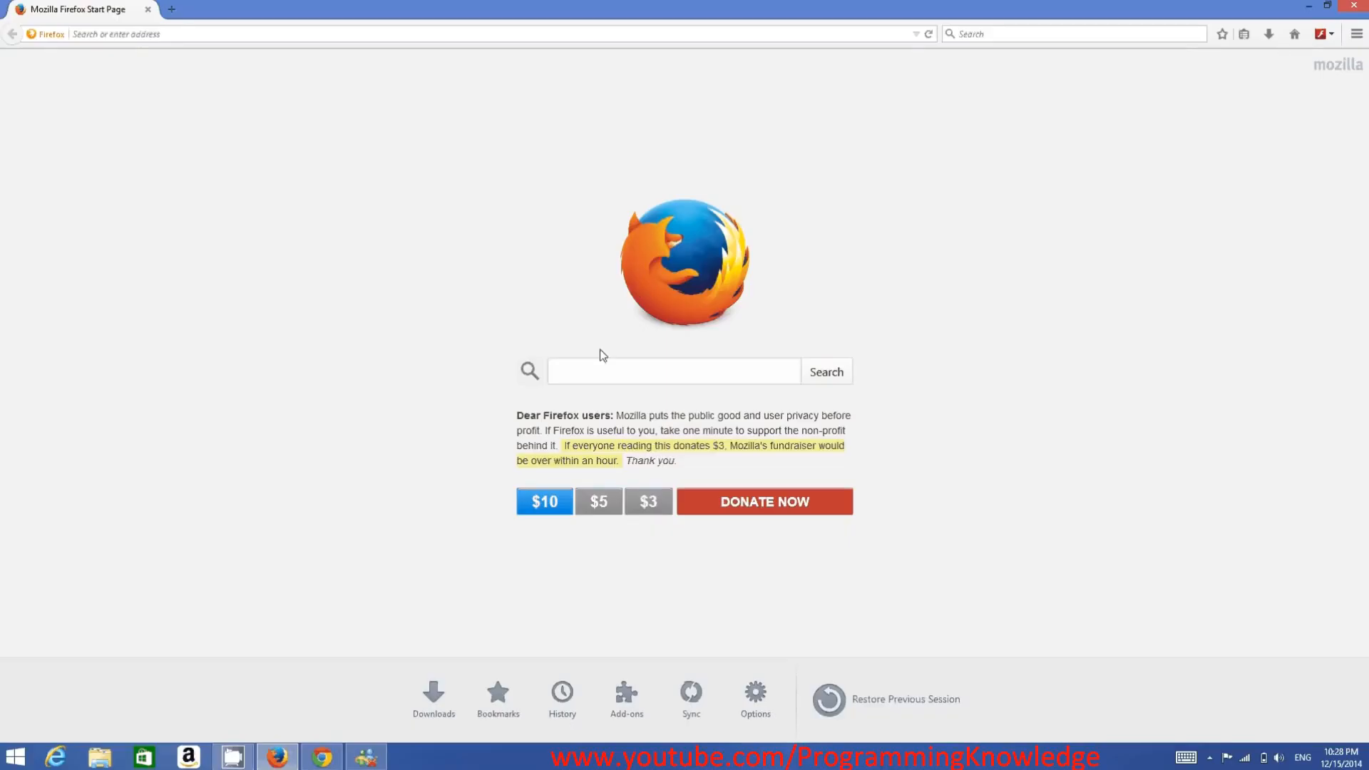
# - Search the web for "eclipse ide" and open the downloads page on eclipse.org
pyautogui.click(600, 373)
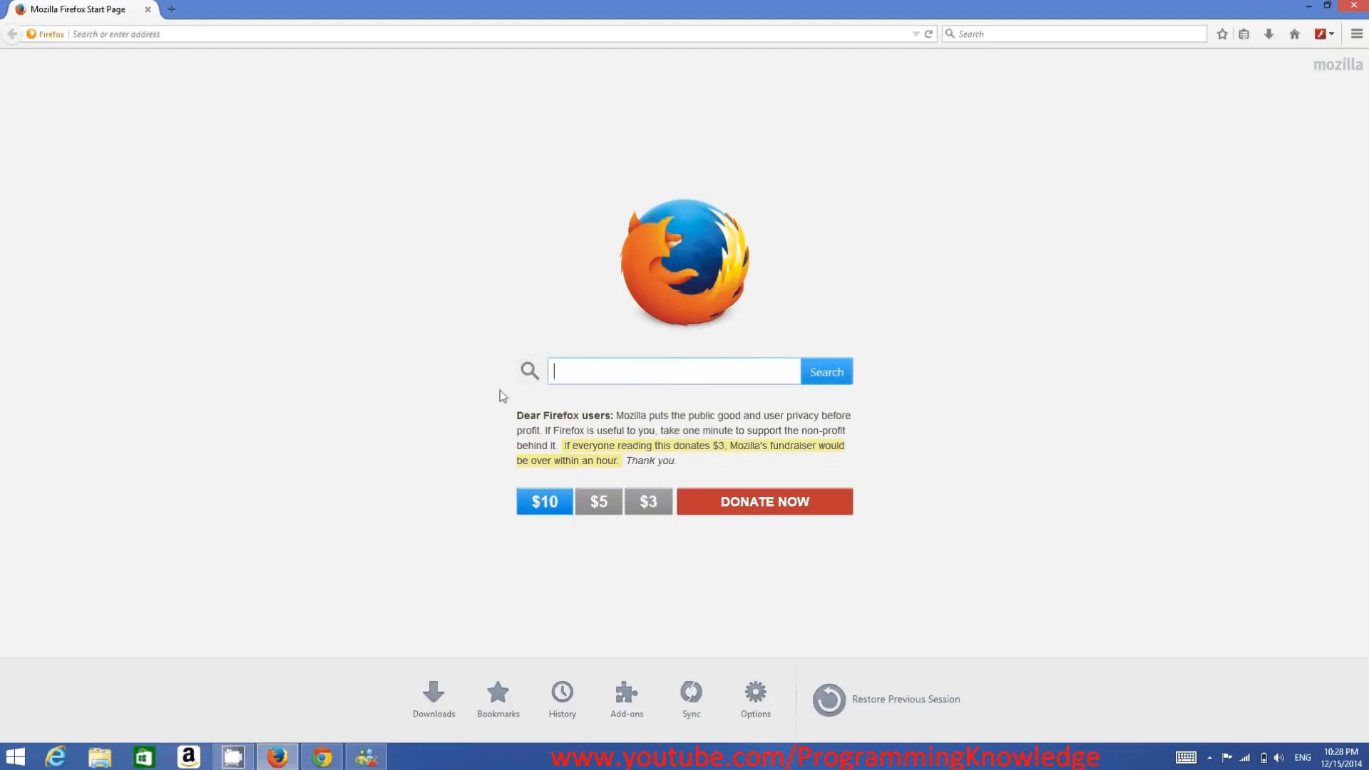
pyautogui.write('ec')
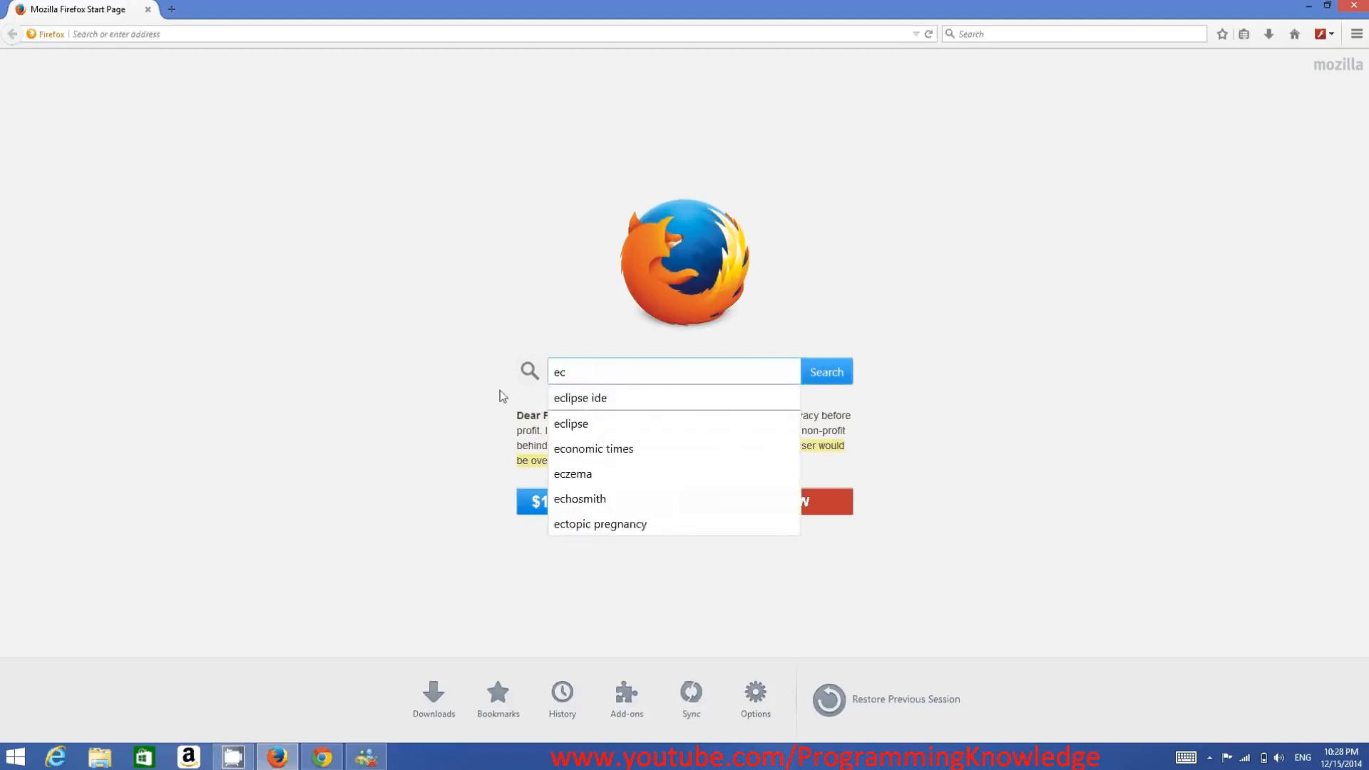
pyautogui.press('Down')
pyautogui.press('Return')
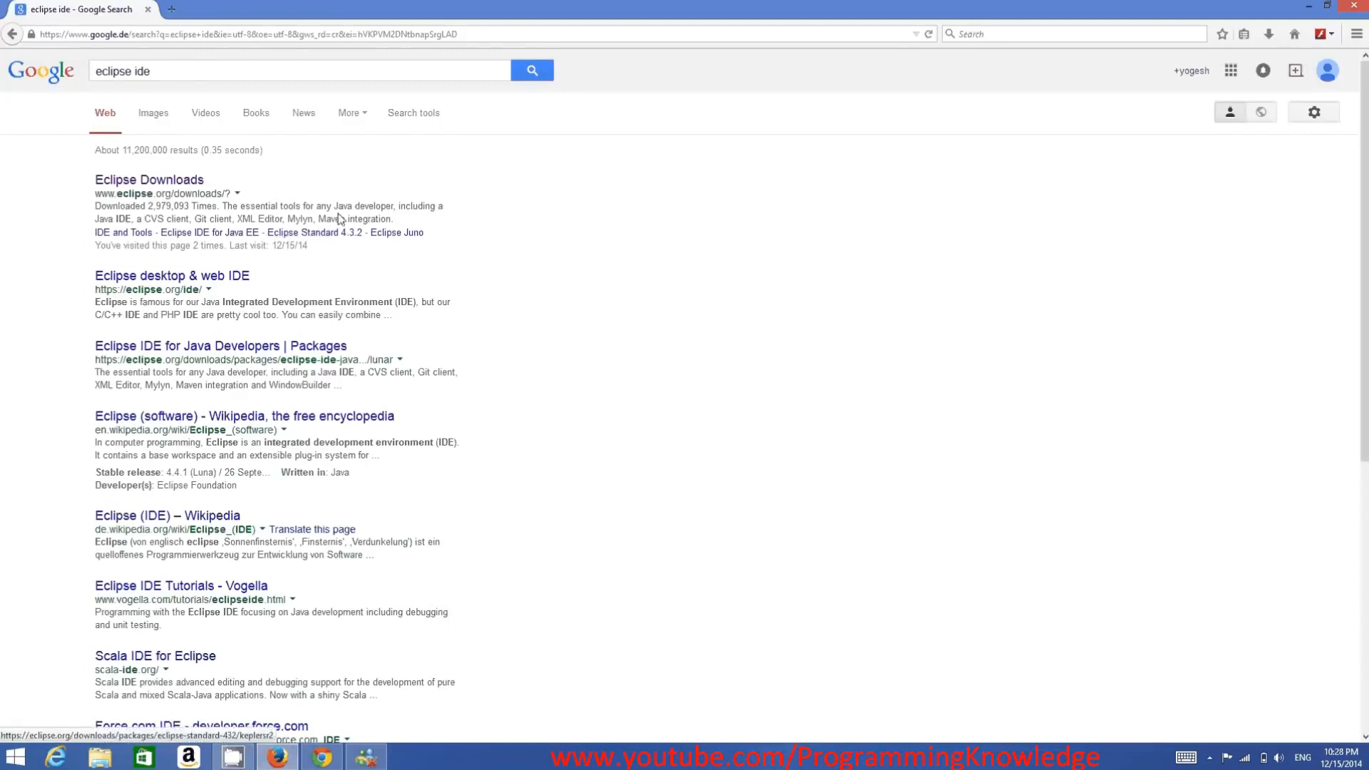
pyautogui.click(156, 182)
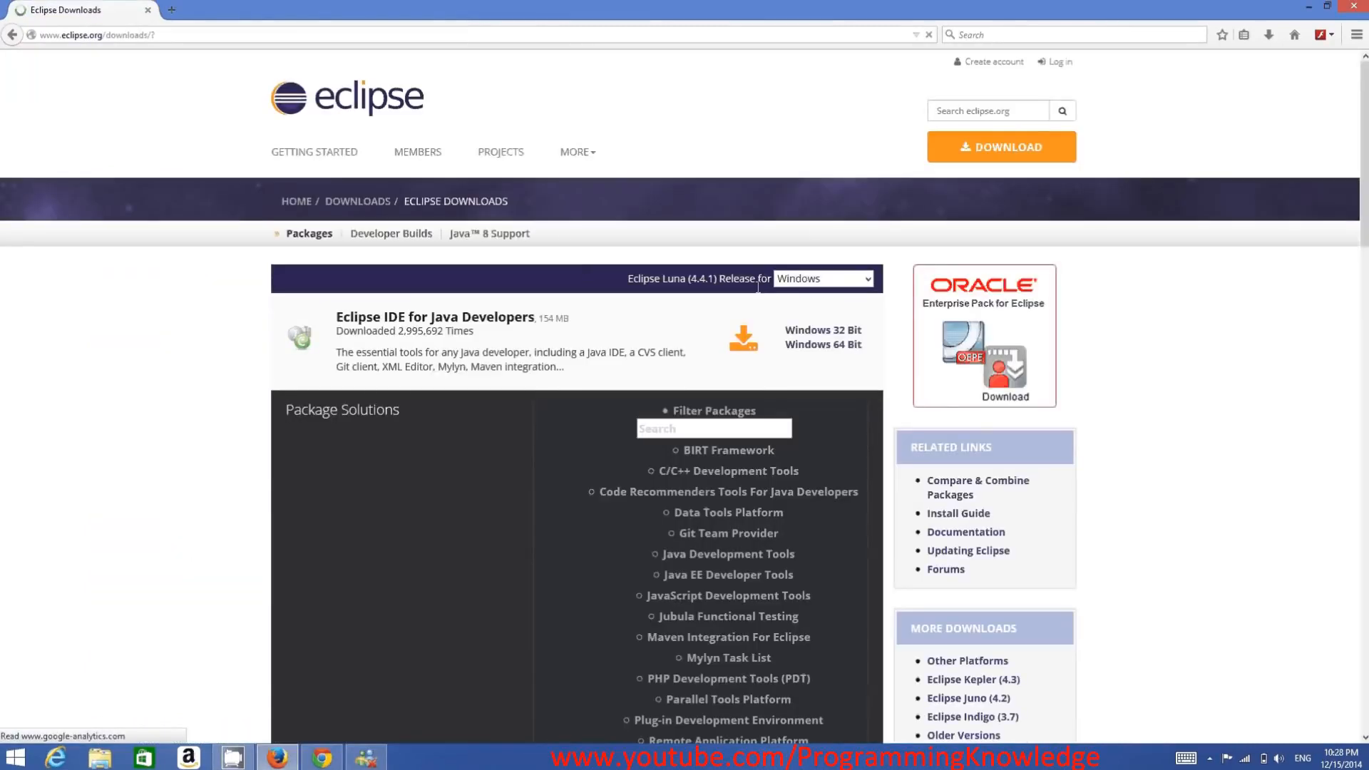
pyautogui.click(998, 148)
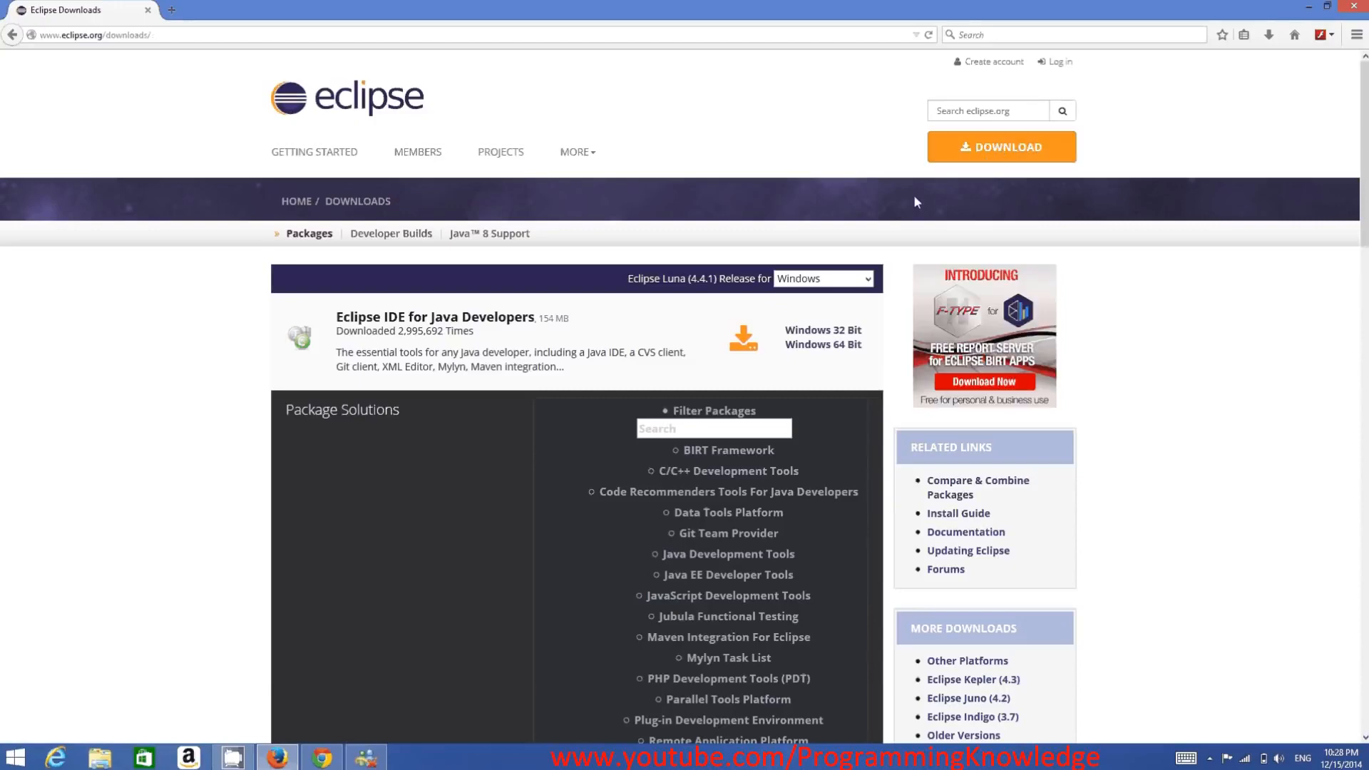
# - Look through the Eclipse Luna (4.4.1) packages for Windows, from the Java Developers package to those for C/C++, PHP and Testers
pyautogui.scroll(-7, 469, 321)
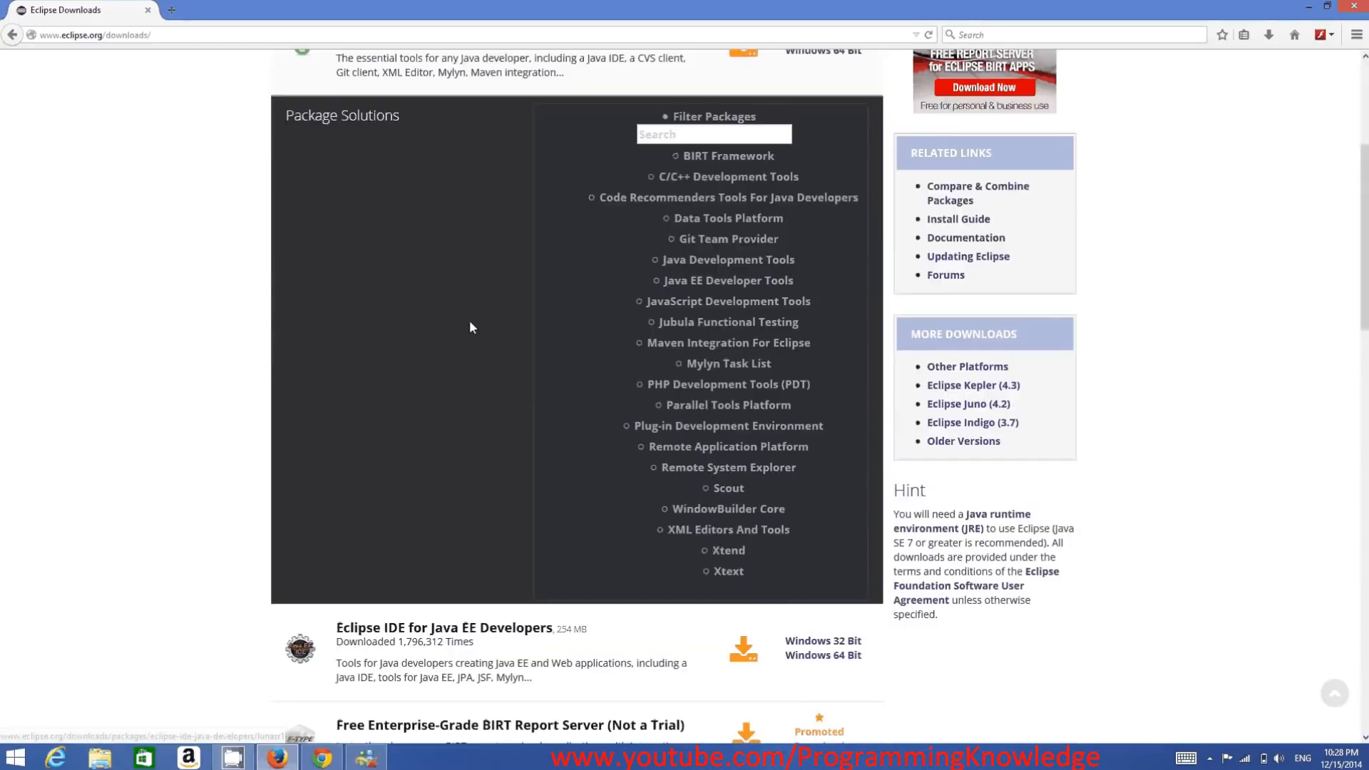
pyautogui.scroll(-2, 477, 358)
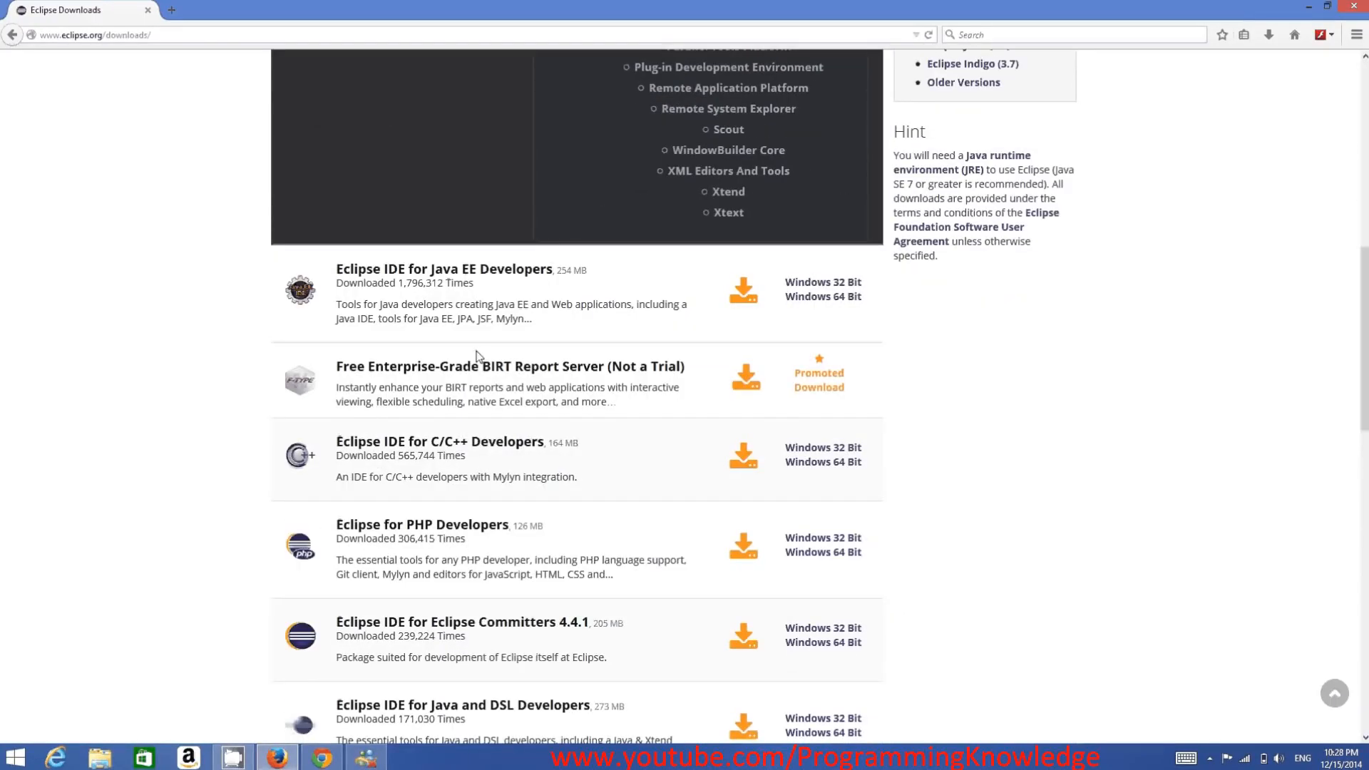
pyautogui.scroll(4, 499, 310)
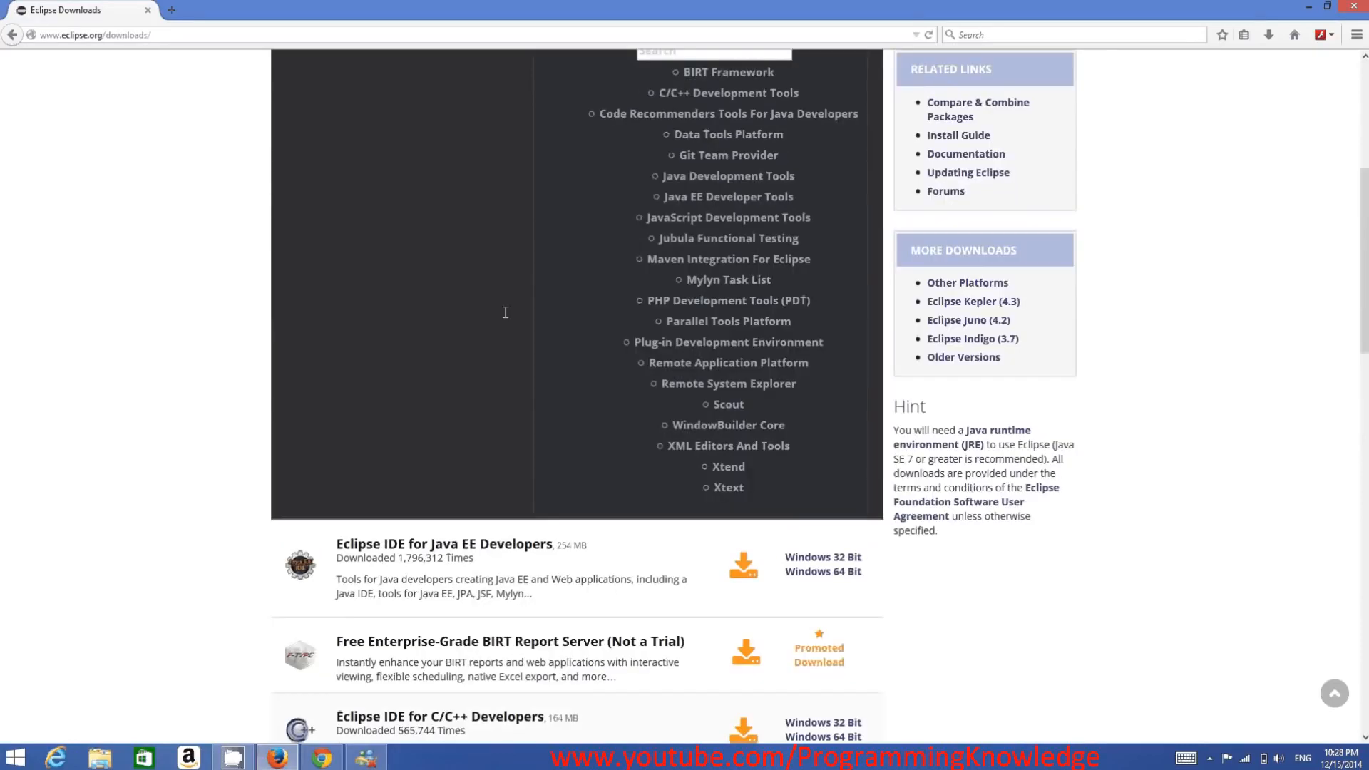
pyautogui.scroll(4, 506, 310)
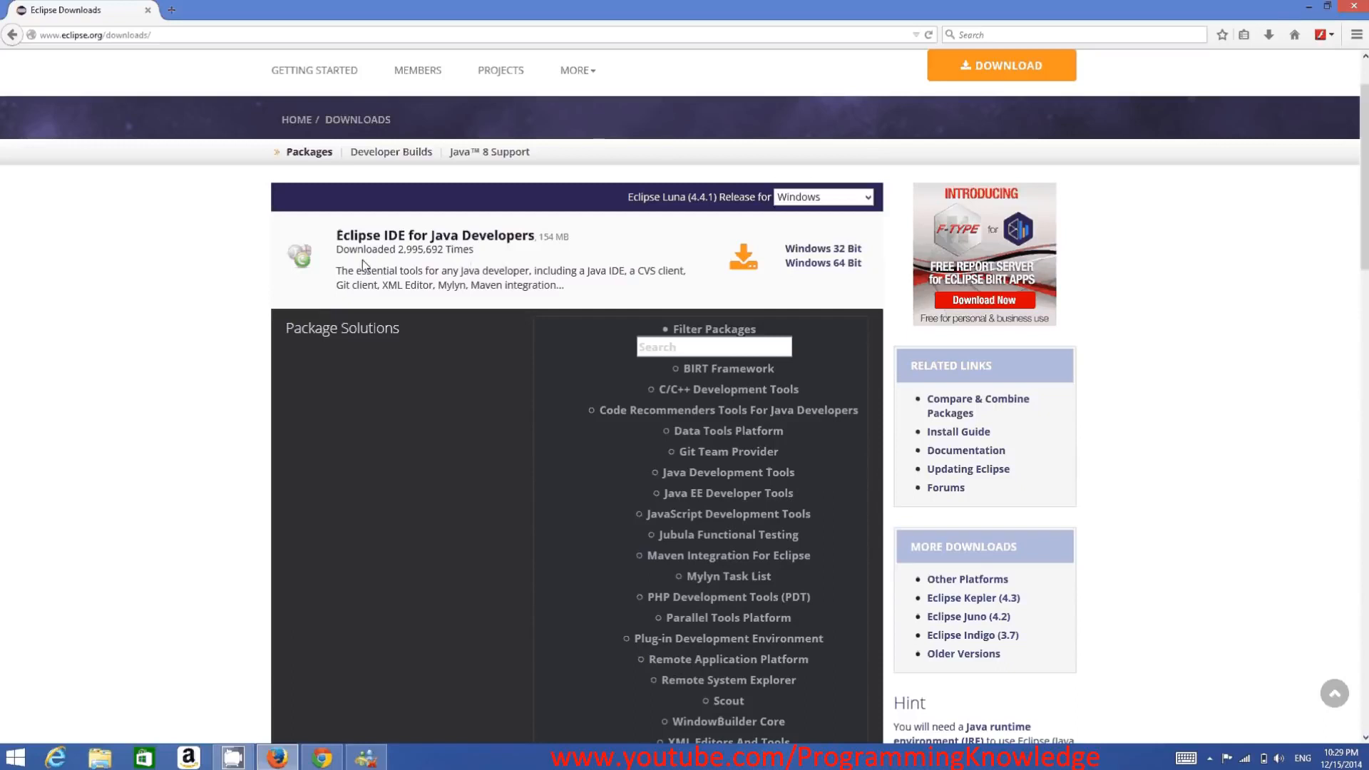
pyautogui.scroll(-2, 421, 310)
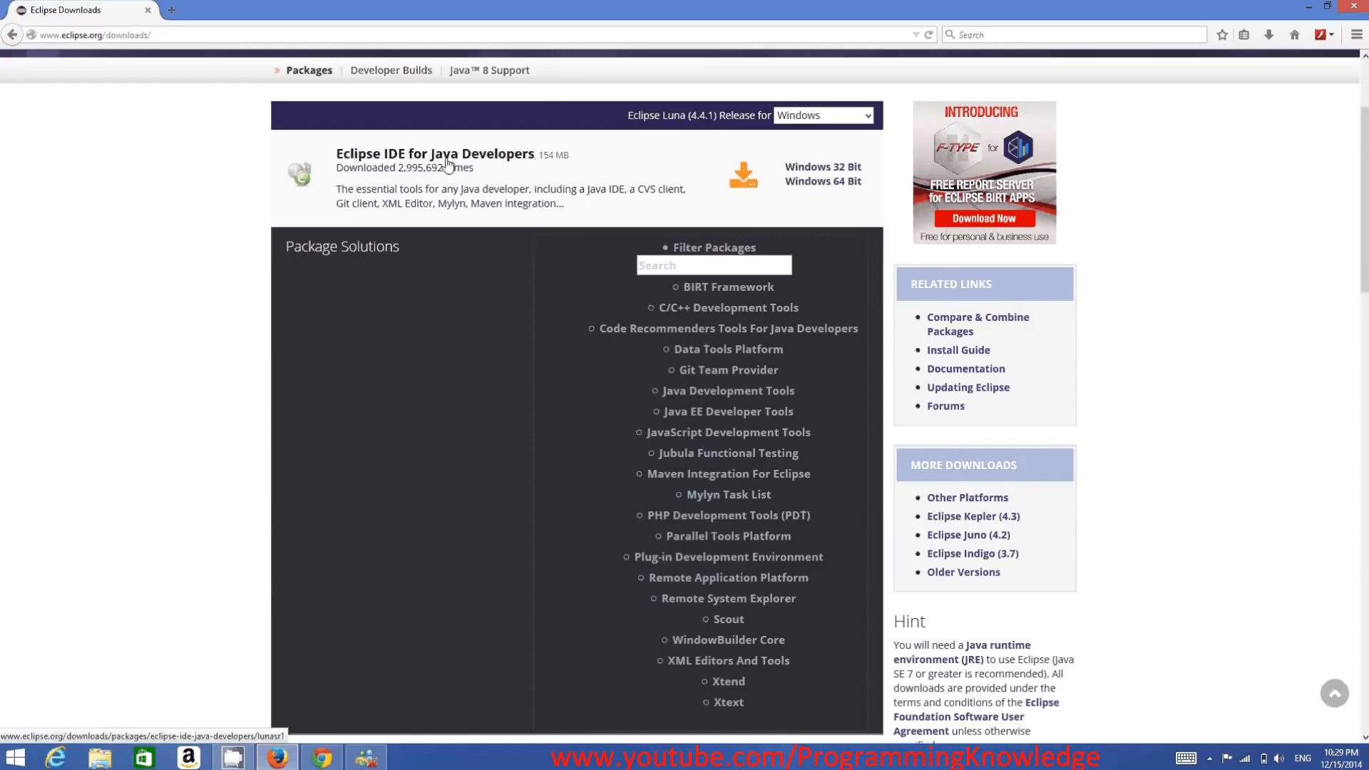
pyautogui.scroll(-10, 447, 301)
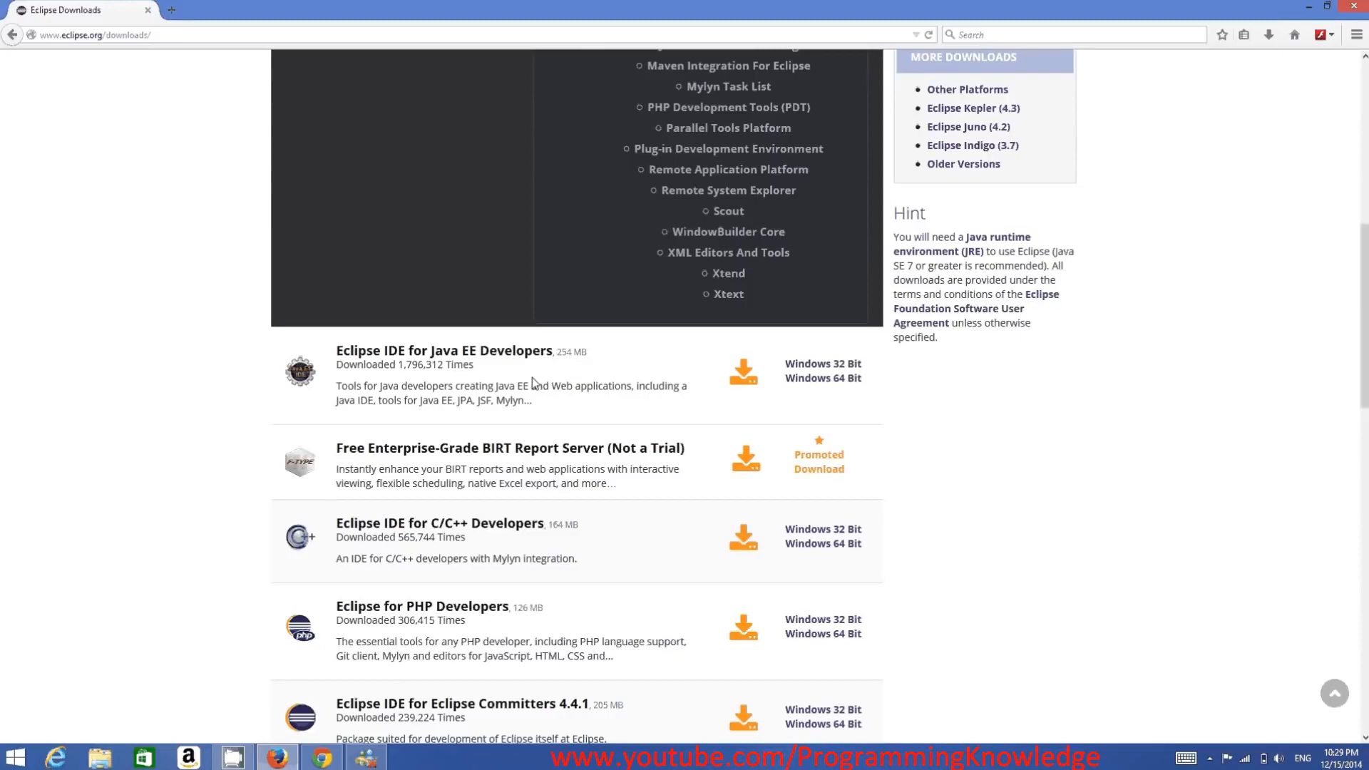
pyautogui.scroll(-2, 531, 382)
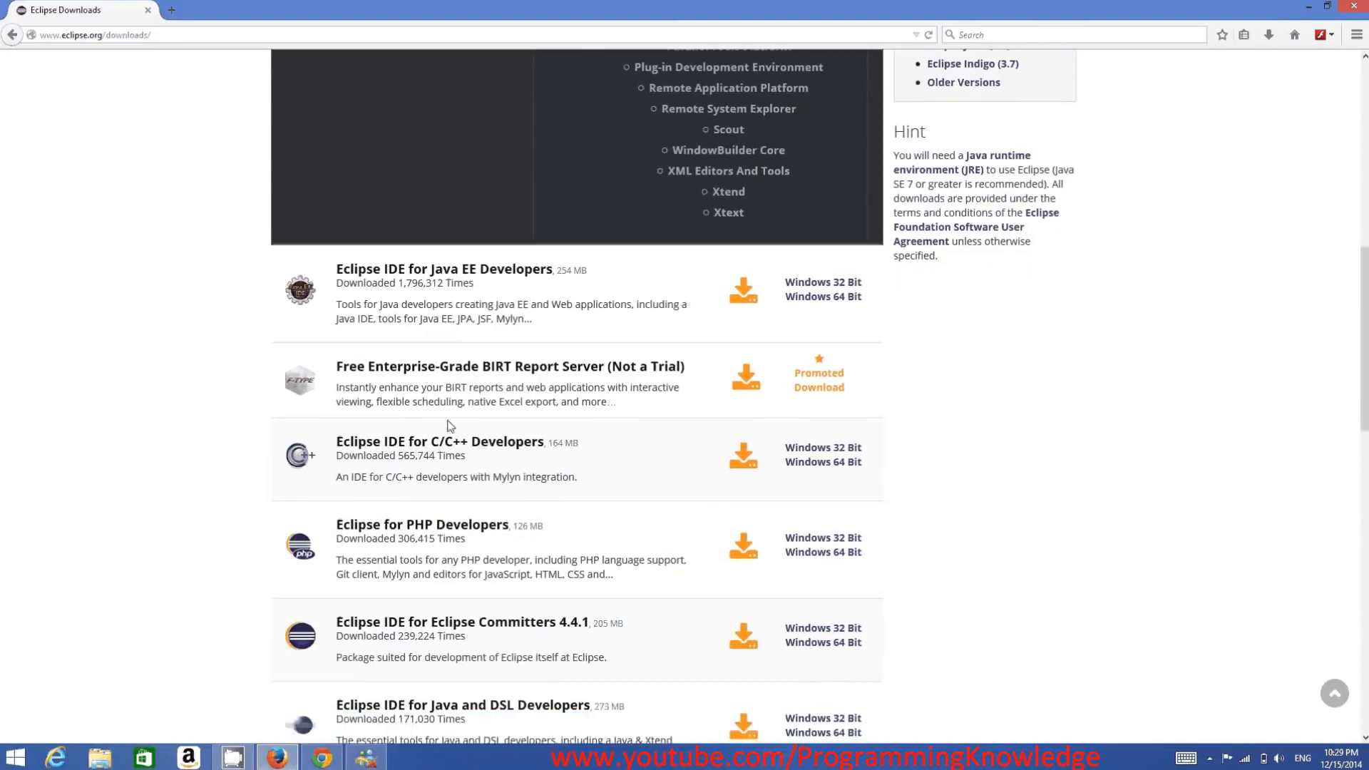
pyautogui.scroll(-2, 428, 459)
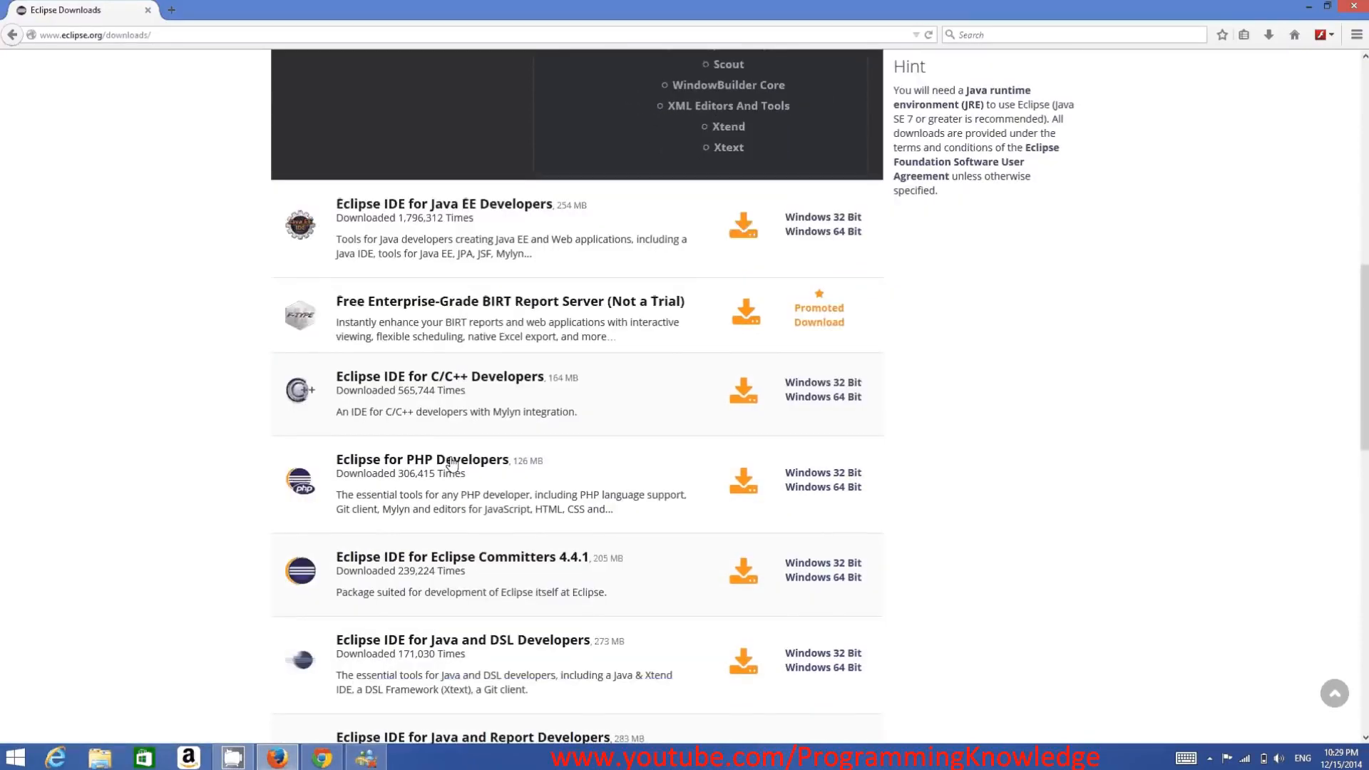
pyautogui.scroll(-2, 421, 467)
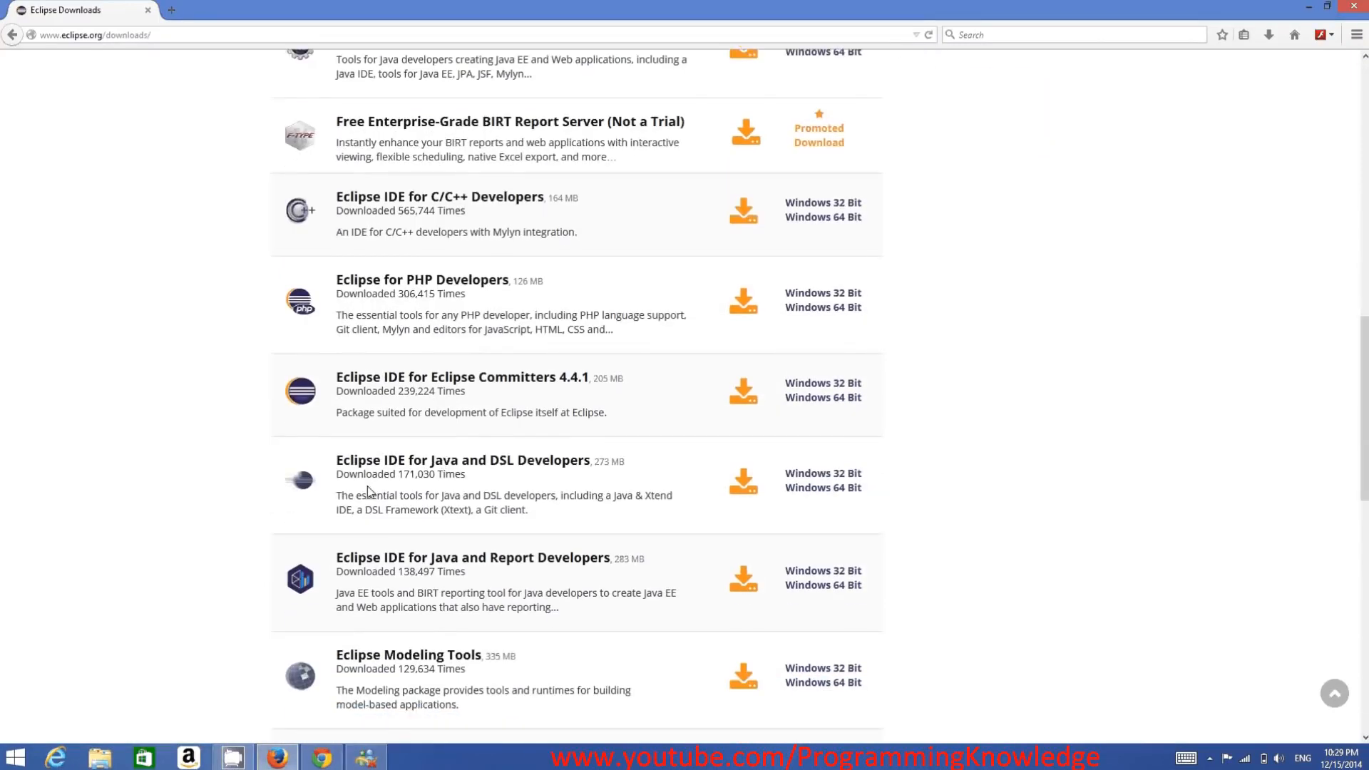
pyautogui.scroll(-3, 383, 482)
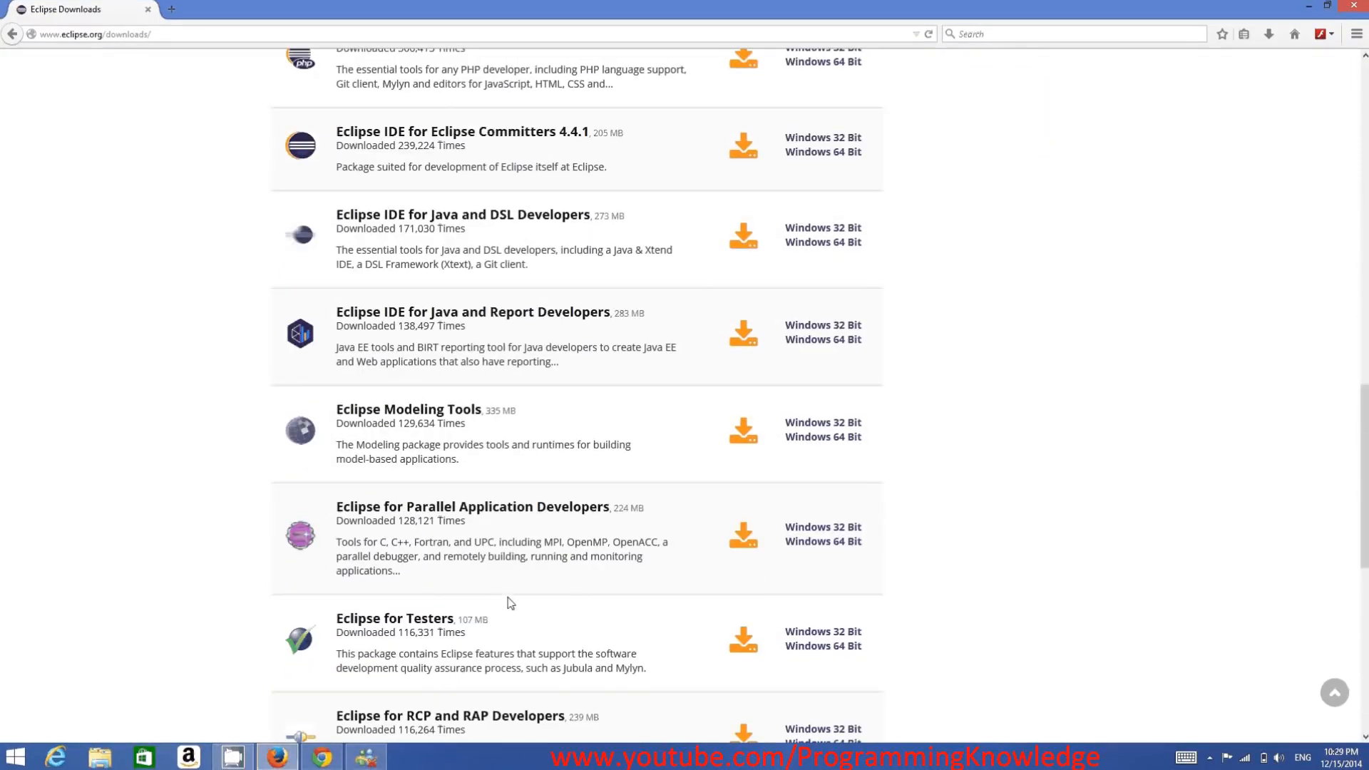
pyautogui.scroll(13, 621, 605)
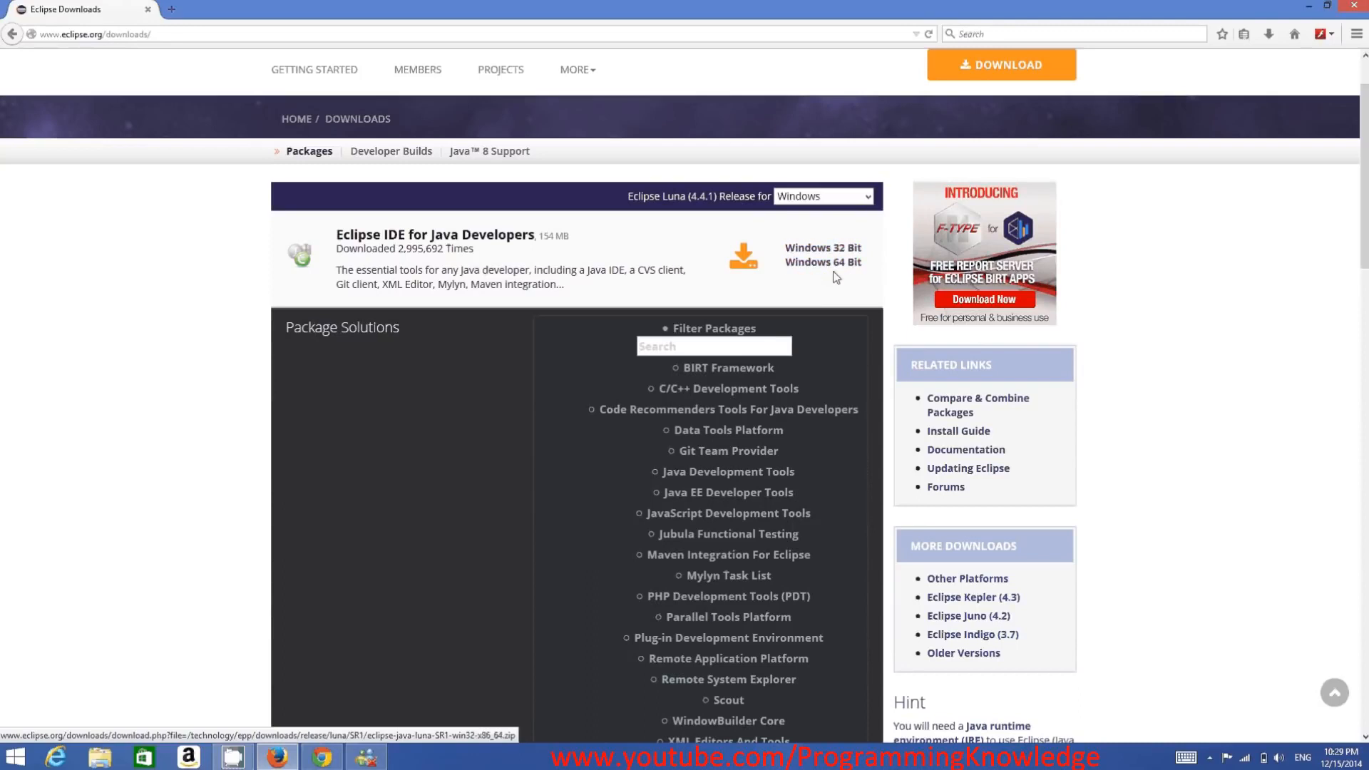
# - Check in the Windows System information whether the operating system is 32-bit or 64-bit, and close that window
pyautogui.press('super+c')
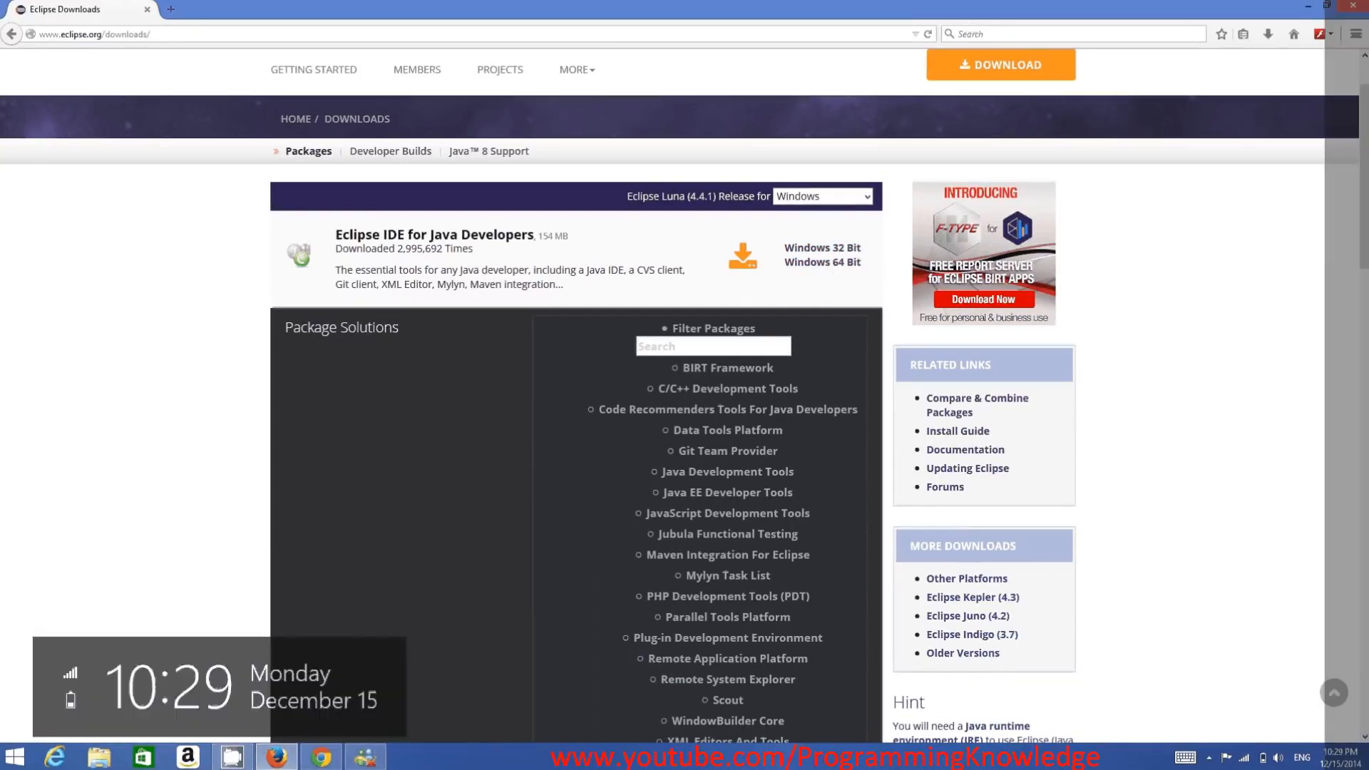
pyautogui.click(1311, 338)
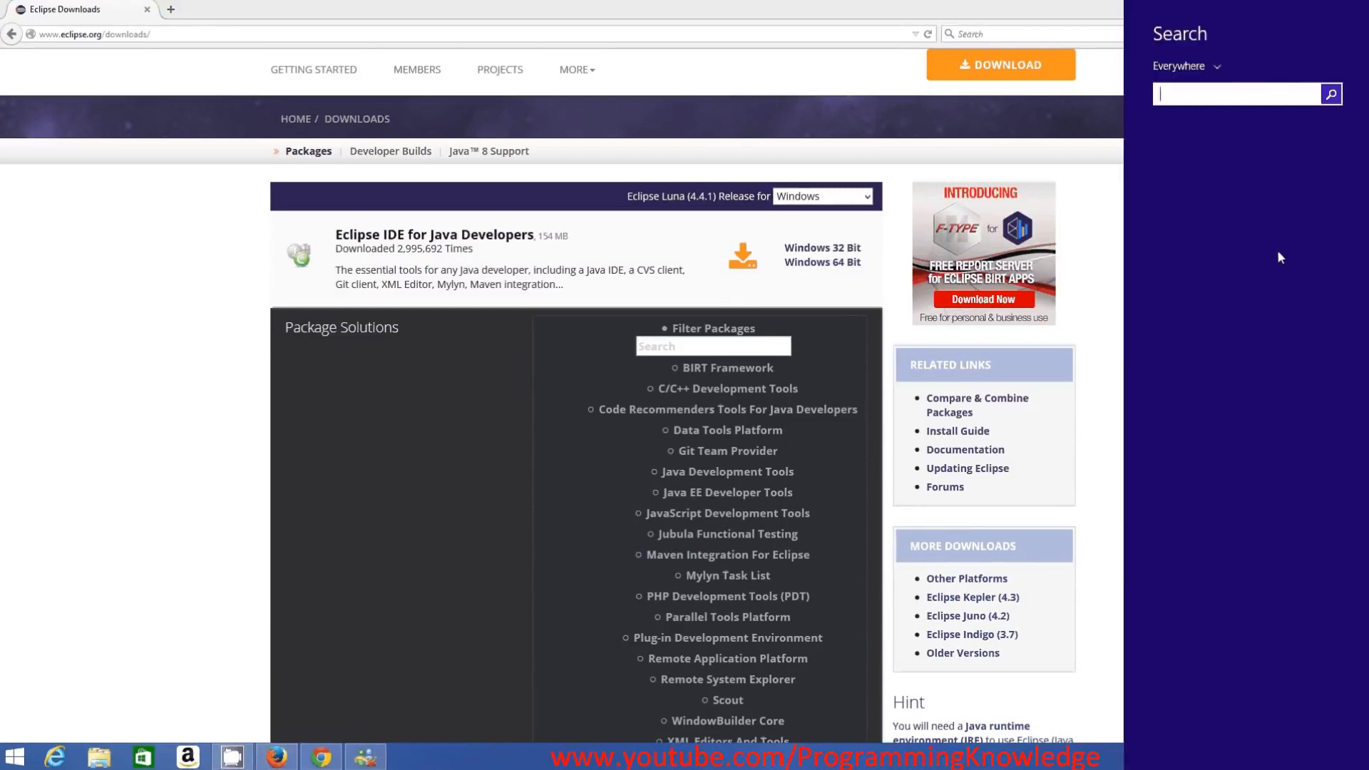
pyautogui.write('sz')
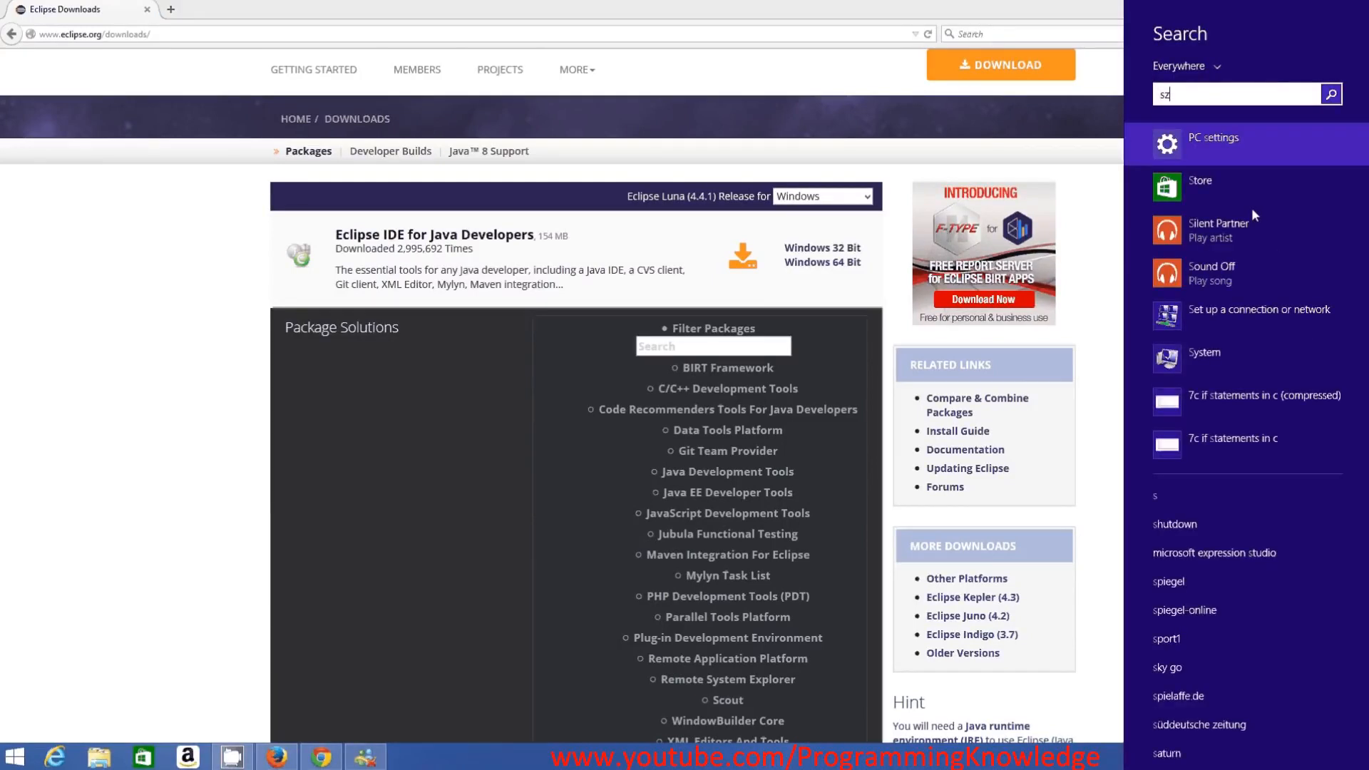
pyautogui.press('BackSpace')
pyautogui.write('y')
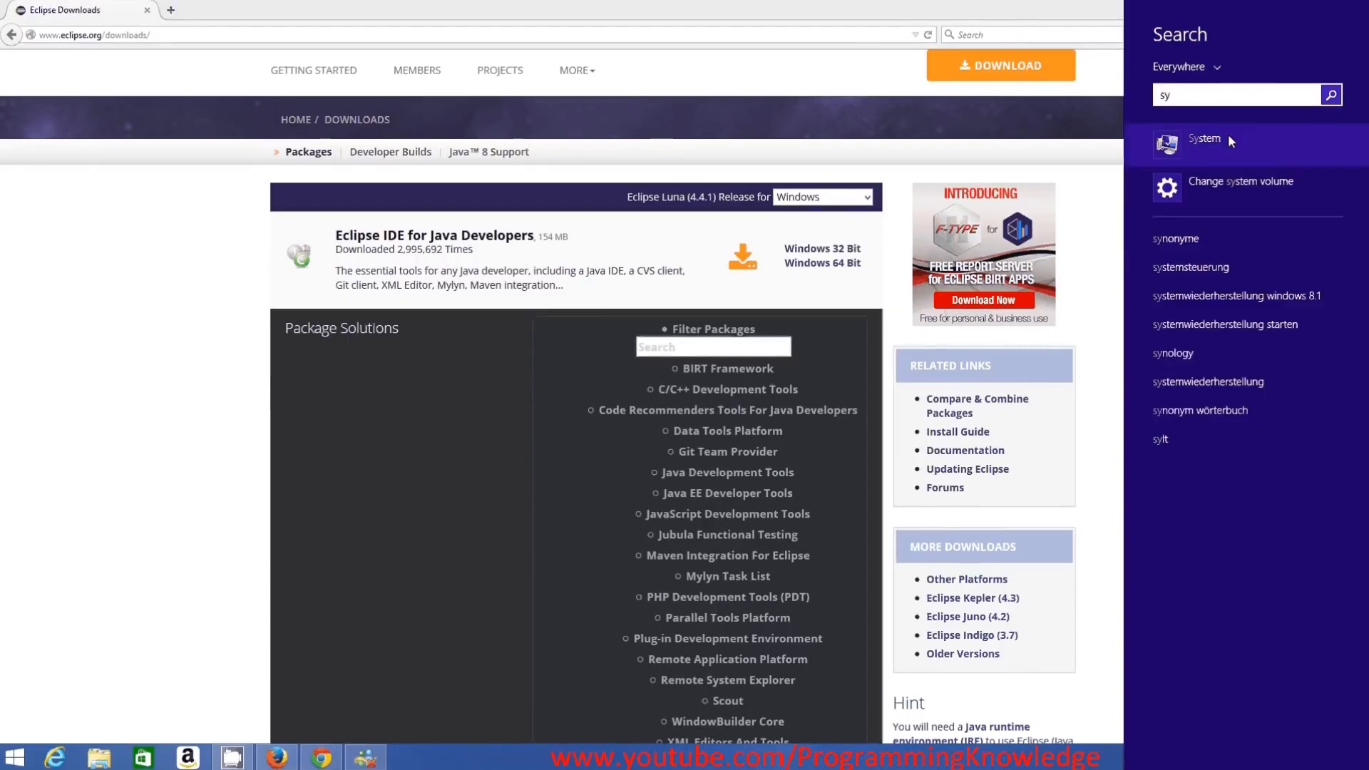
pyautogui.click(1204, 140)
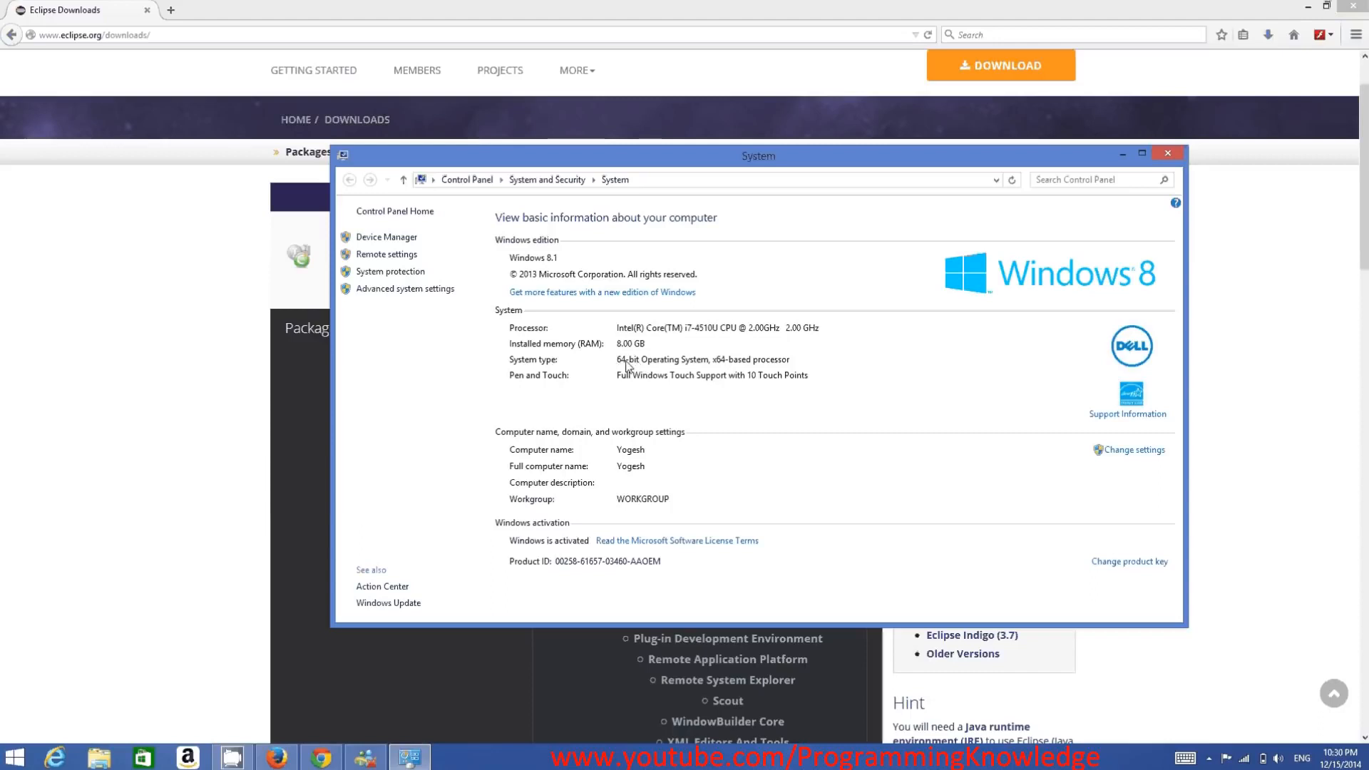
pyautogui.click(1161, 157)
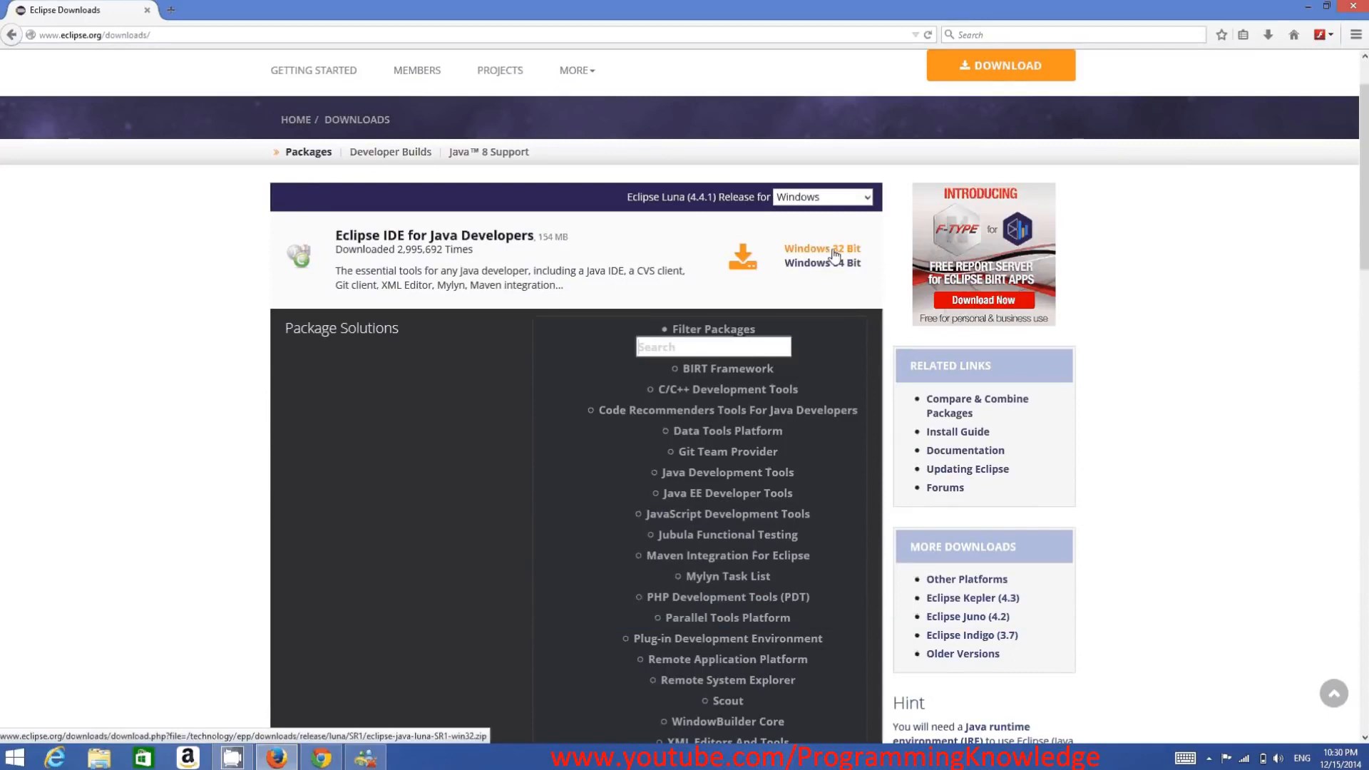
# - Download the Windows 64 Bit package of Eclipse IDE for Java Developers from the suggested AG-DSN TU-Dresden (http) mirror, saving the file
pyautogui.click(823, 265)
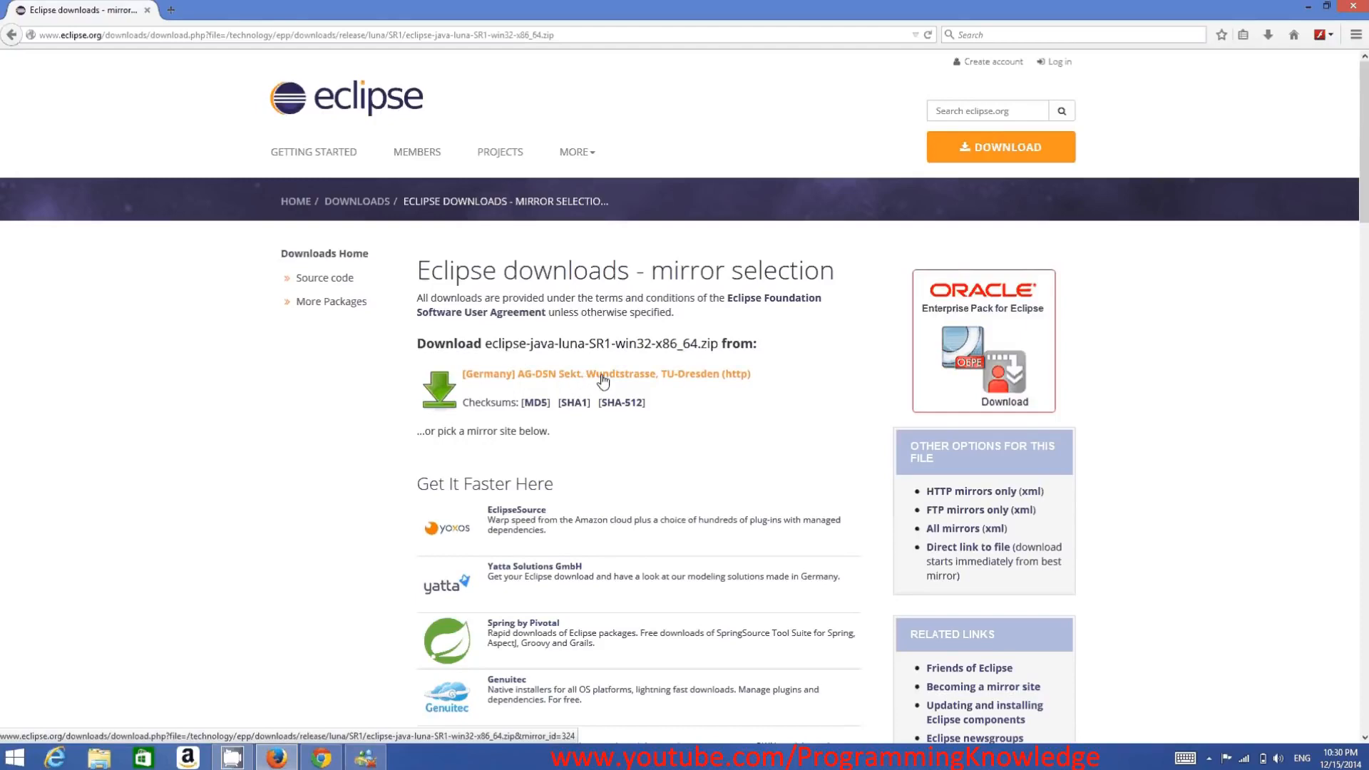
pyautogui.scroll(-5, 665, 400)
pyautogui.scroll(-5, 664, 401)
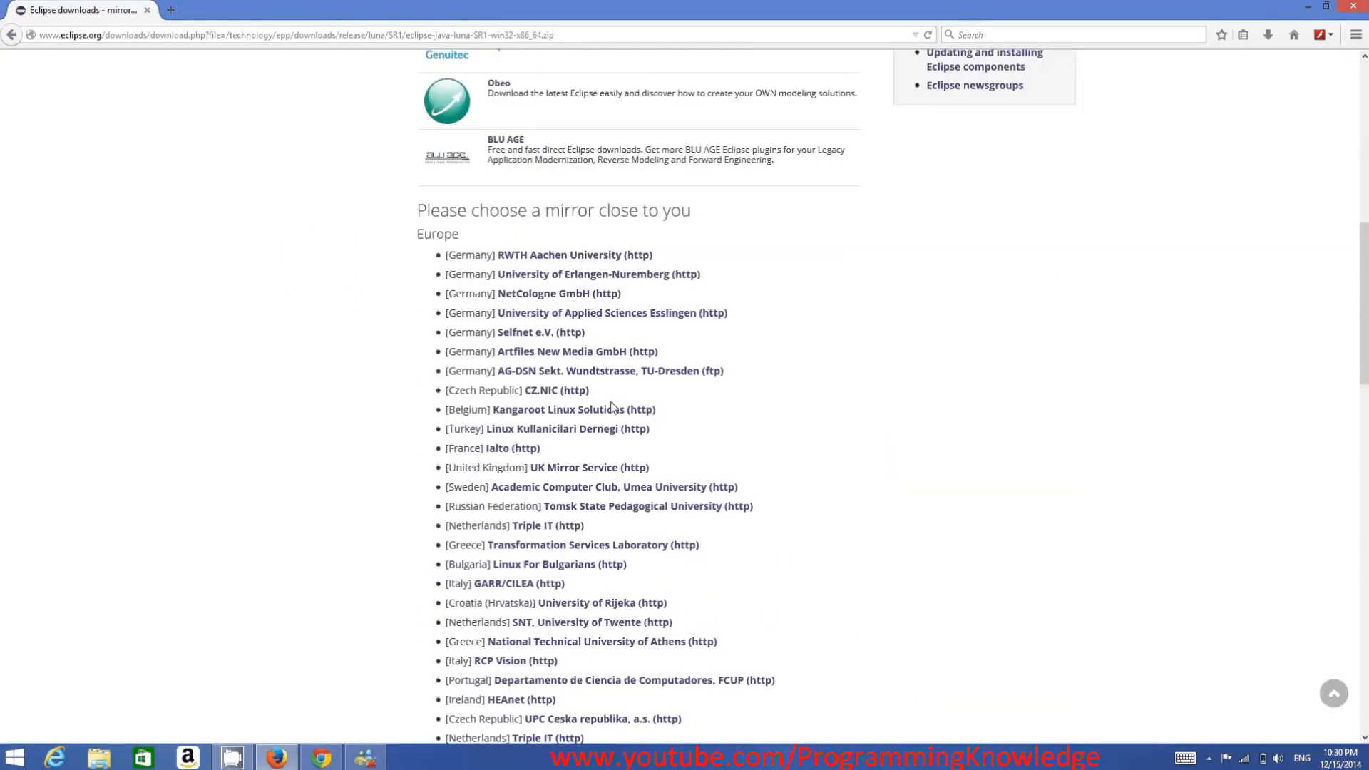
pyautogui.scroll(-4, 560, 531)
pyautogui.scroll(-5, 556, 527)
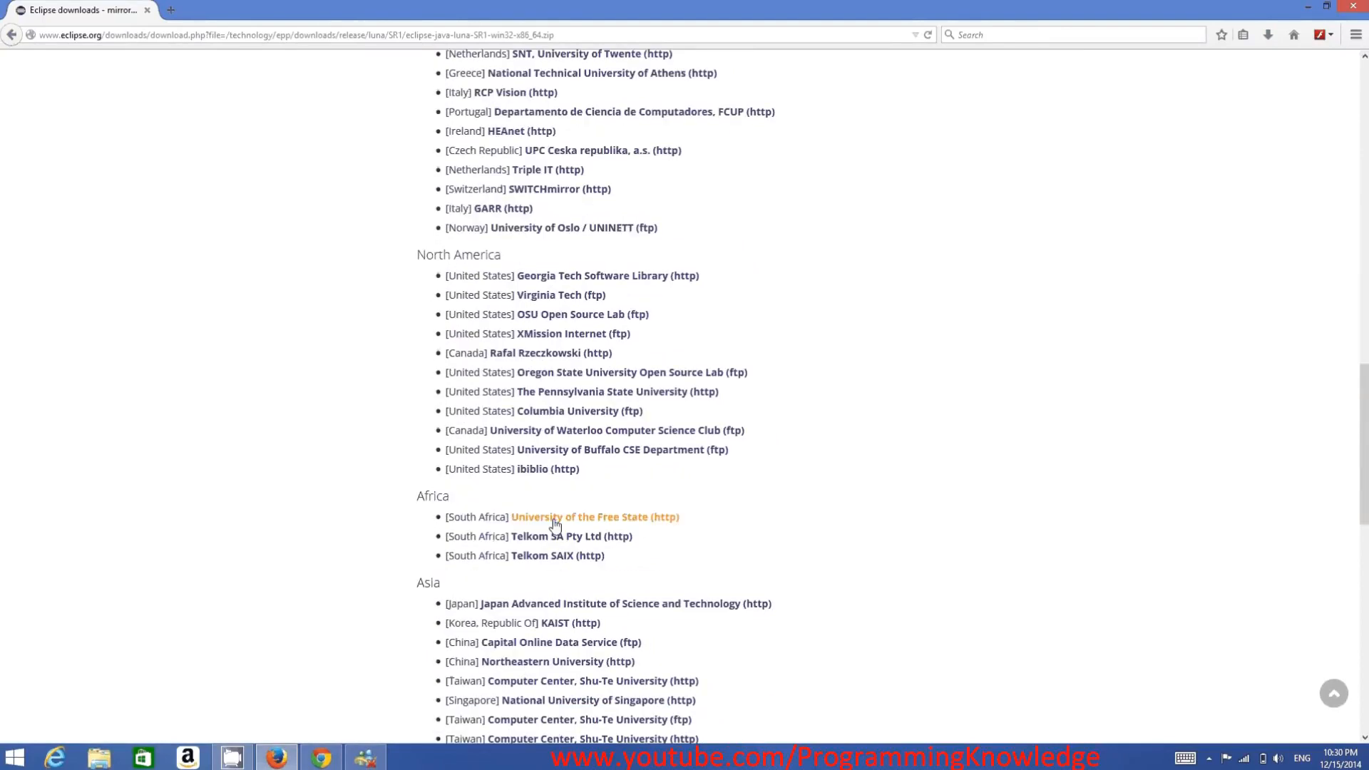
pyautogui.scroll(7, 554, 517)
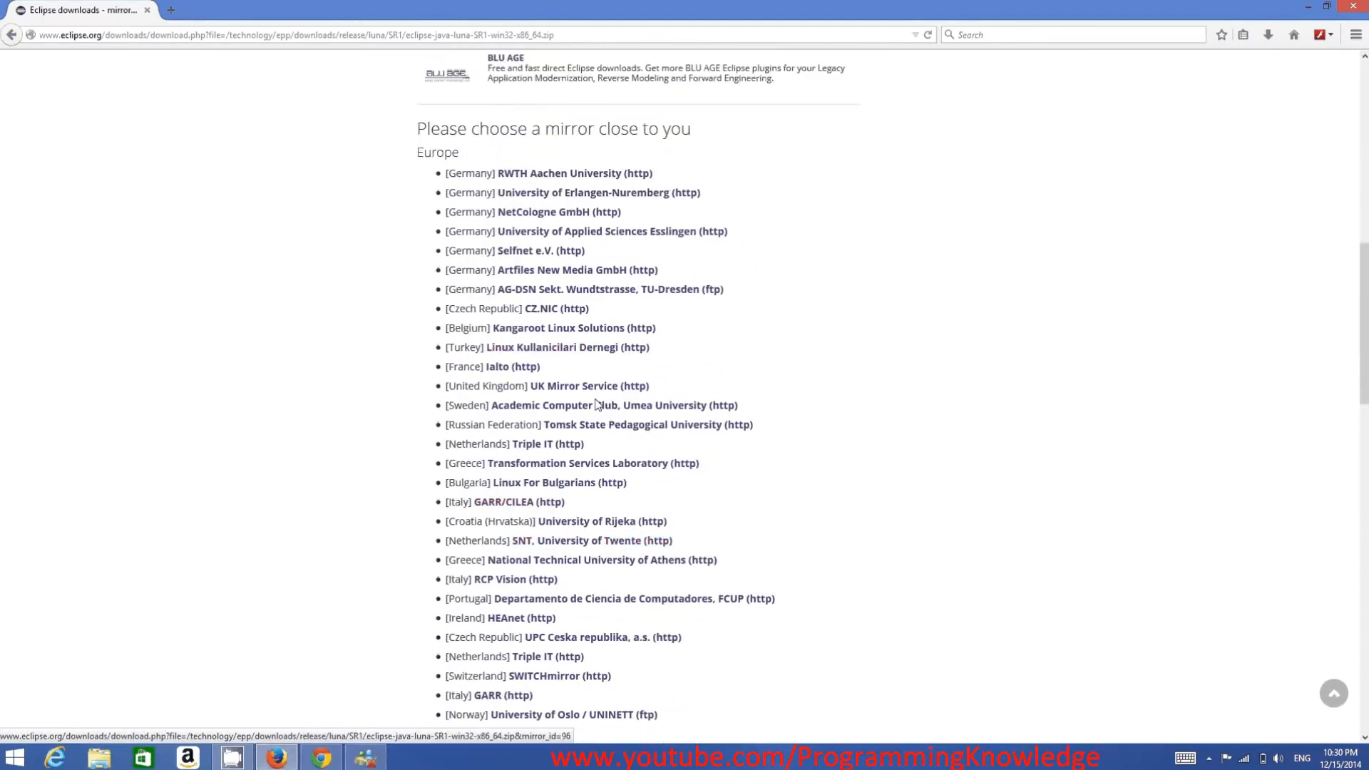
pyautogui.scroll(10, 596, 396)
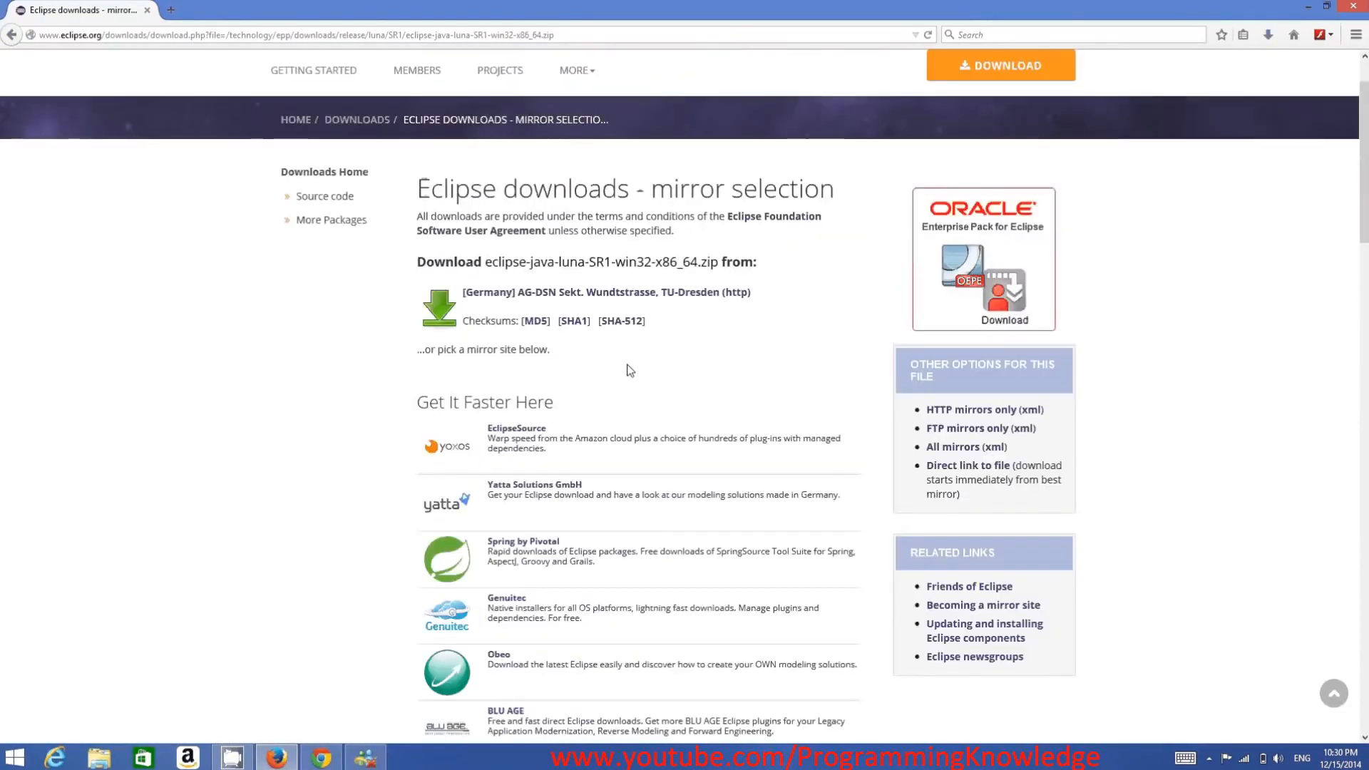
pyautogui.click(641, 303)
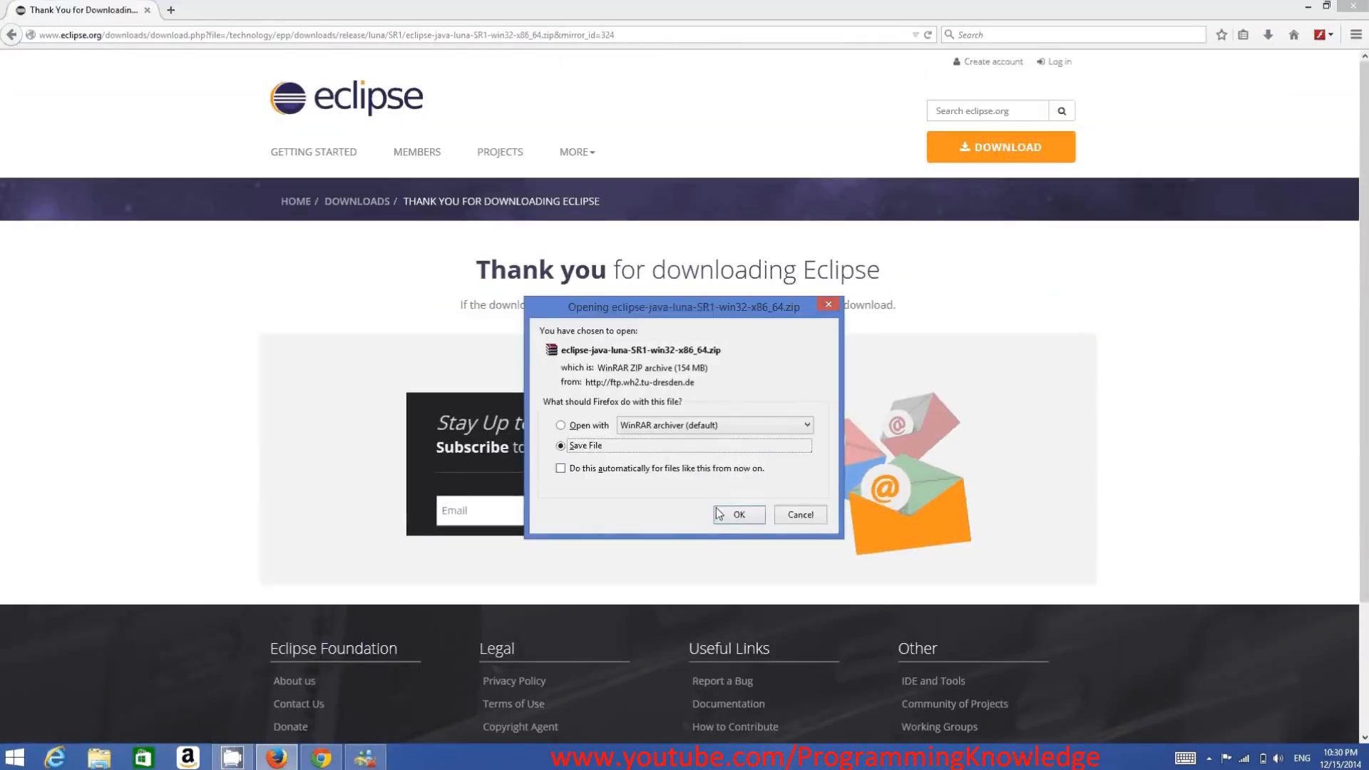
pyautogui.click(732, 514)
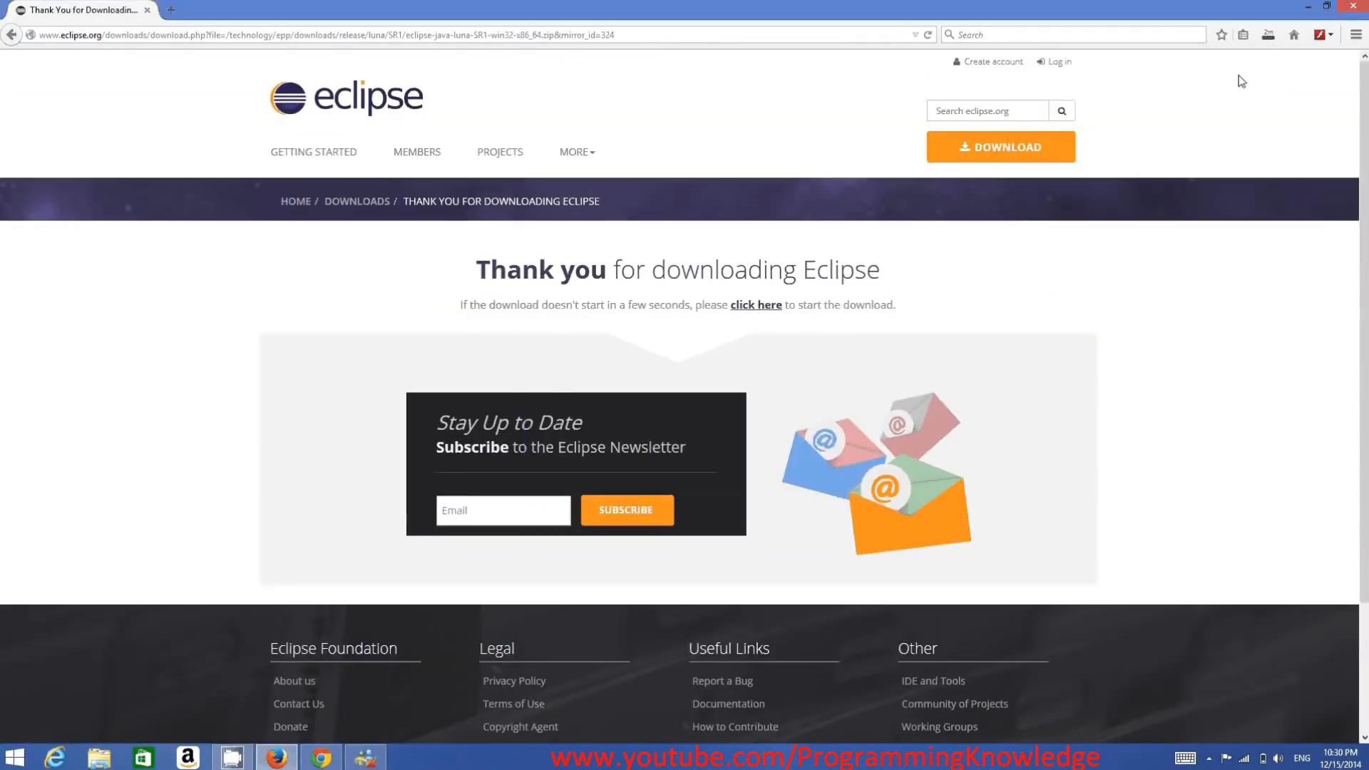
# - Check the download's progress, open the finished eclipse-java-luna-SR1-win32-x86_64.zip in WinRAR, and minimize the browser
pyautogui.click(1265, 39)
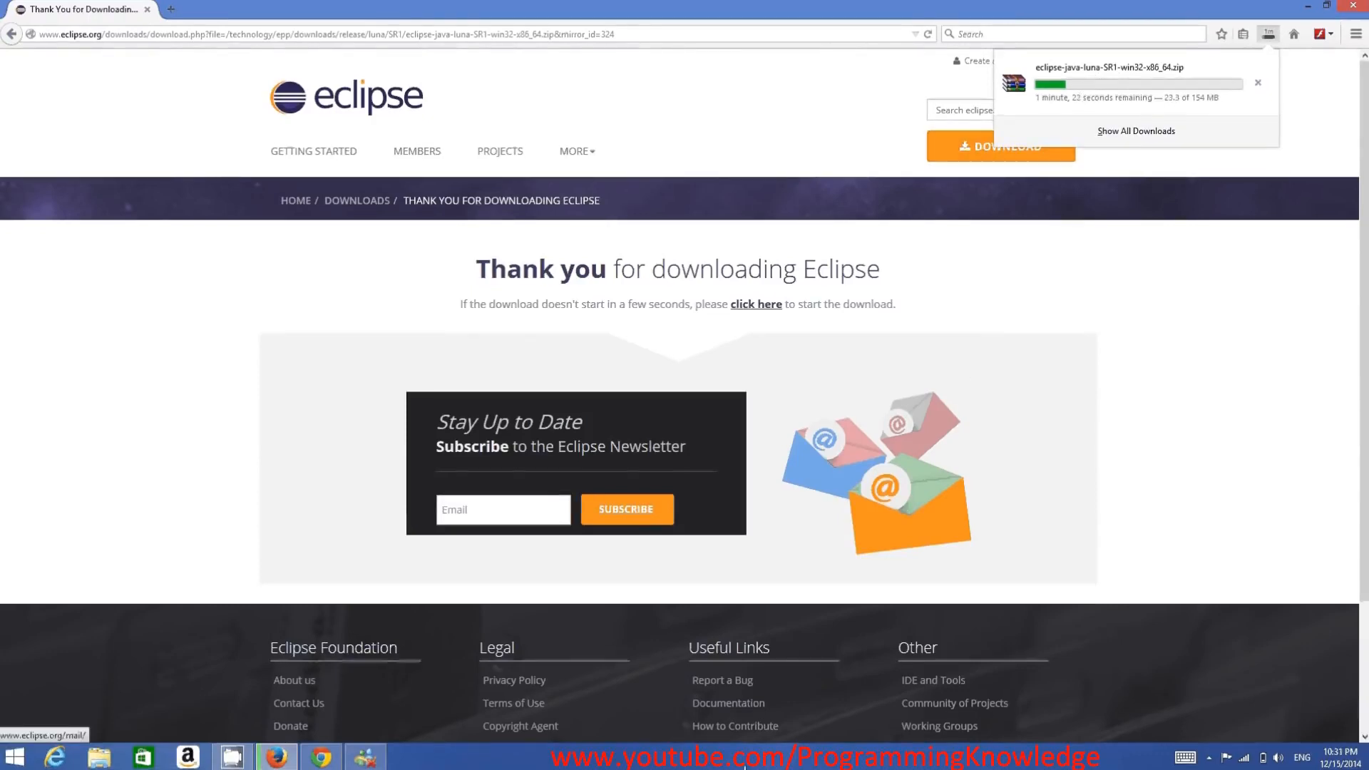
pyautogui.click(741, 764)
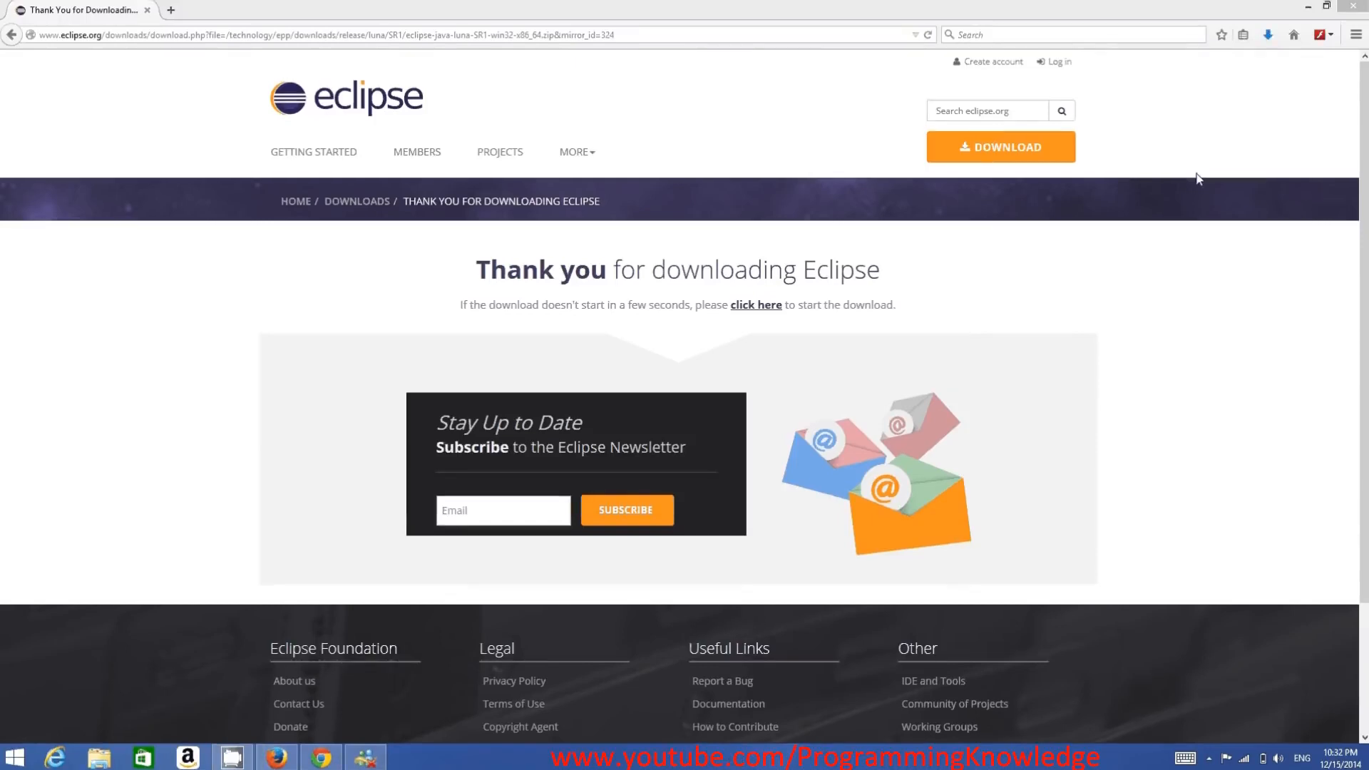
pyautogui.click(1268, 35)
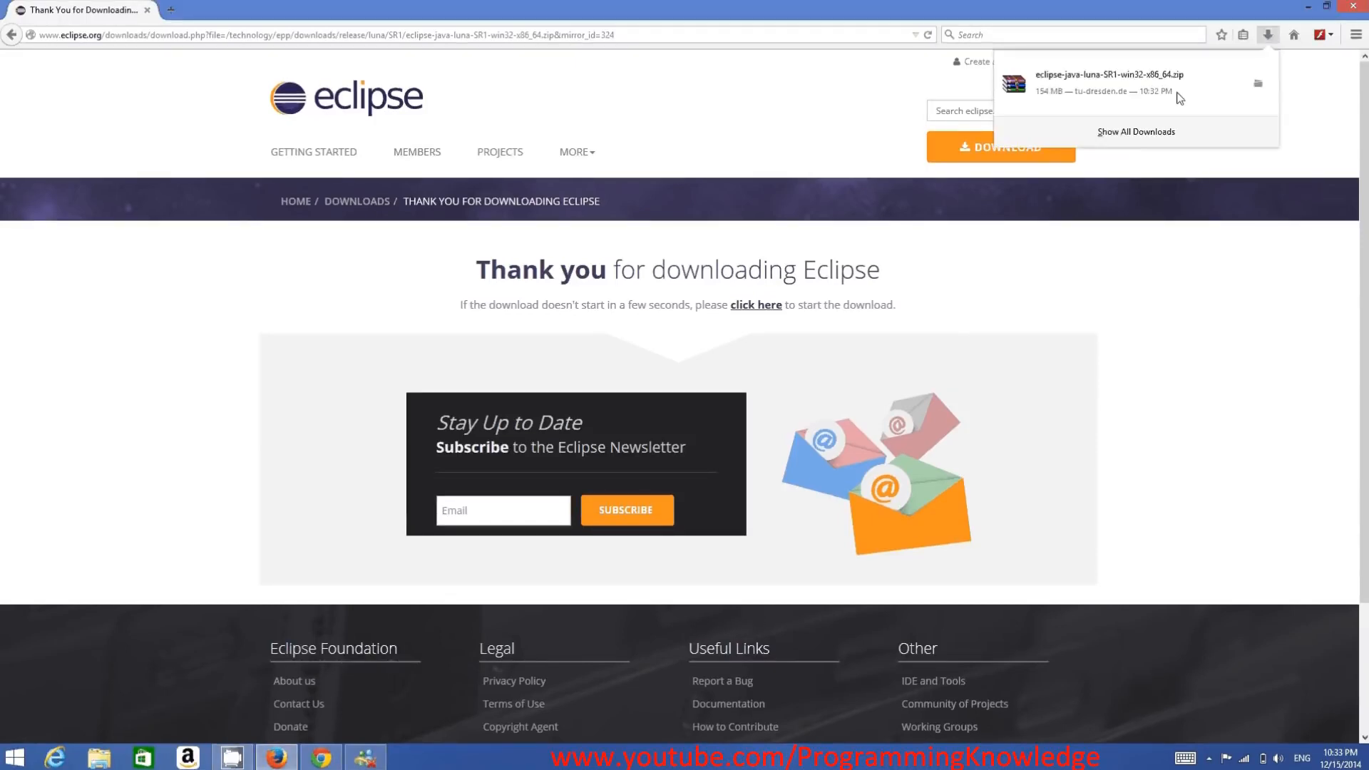
pyautogui.click(1102, 85)
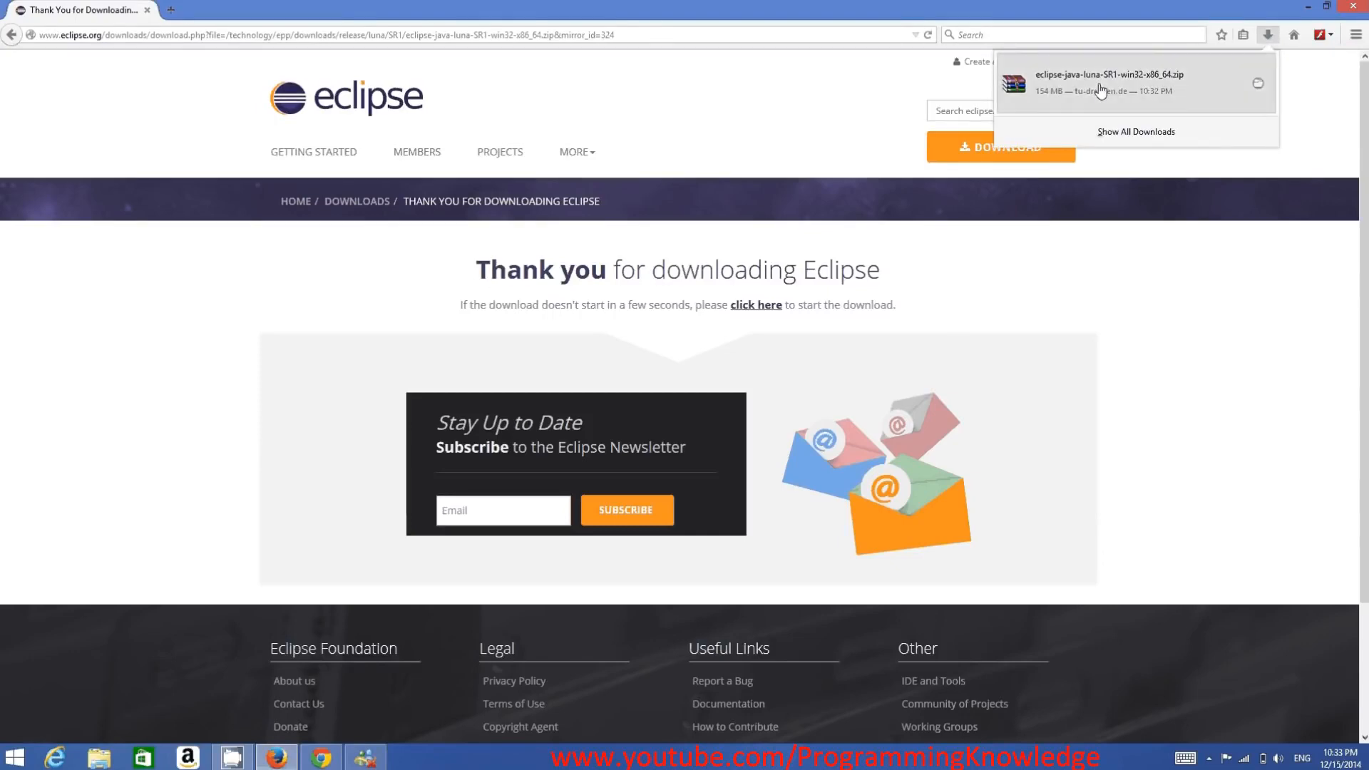
pyautogui.click(1308, 7)
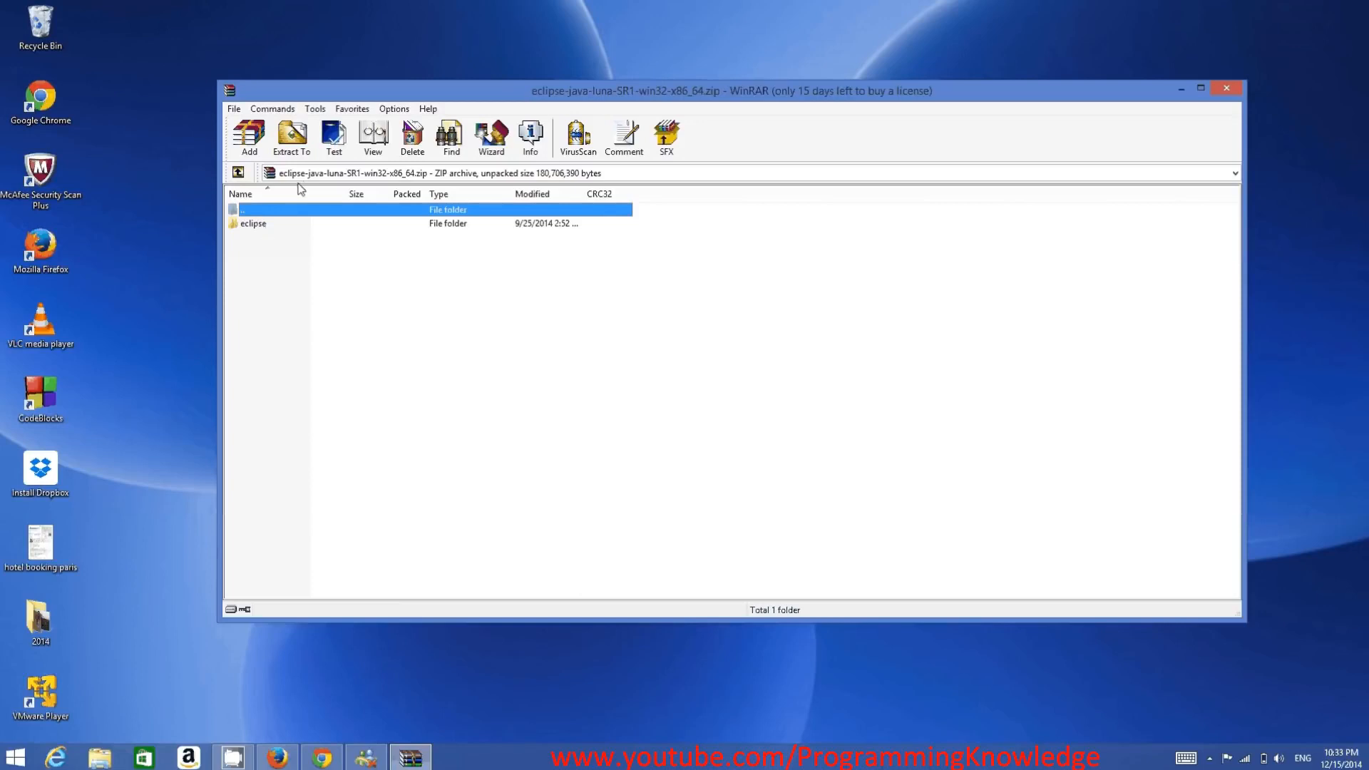
# - Extract the Eclipse archive to the root of the OS (C:) drive
pyautogui.click(289, 145)
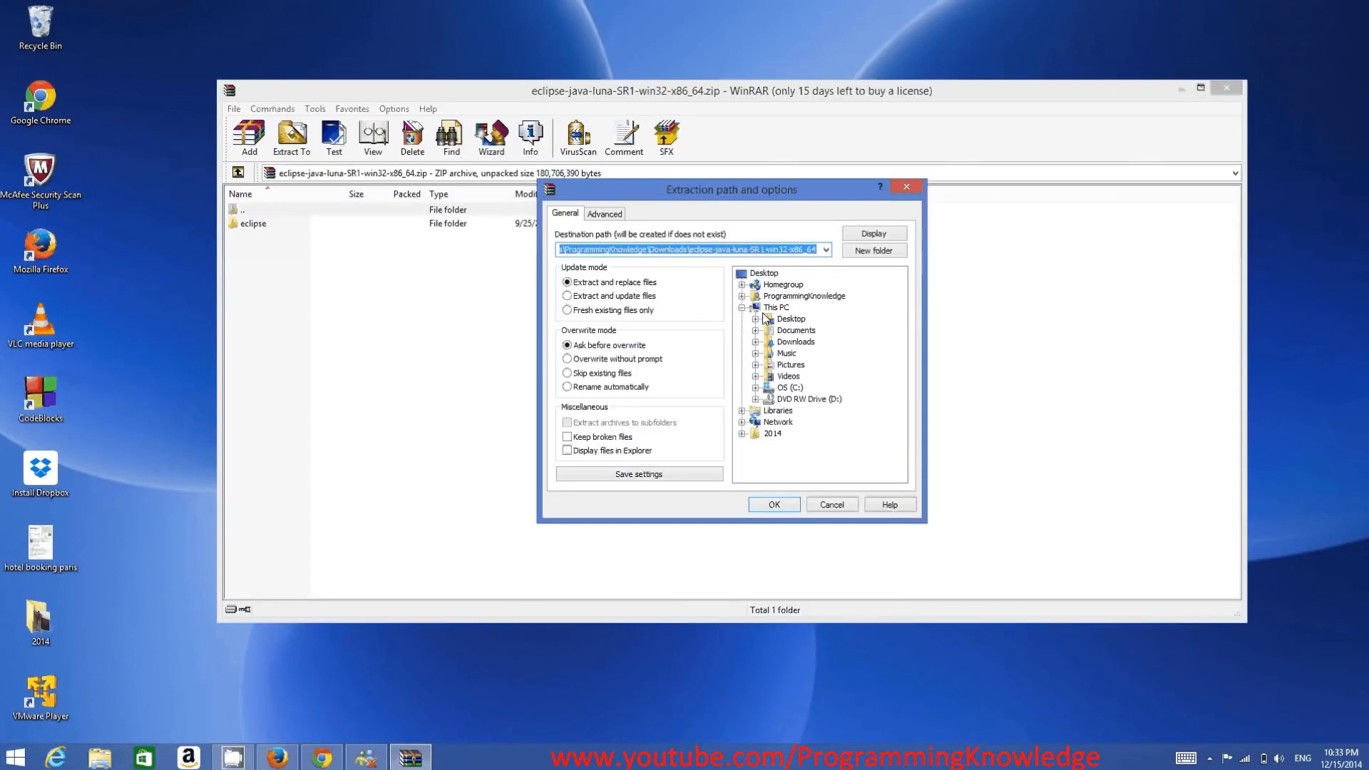
pyautogui.click(787, 389)
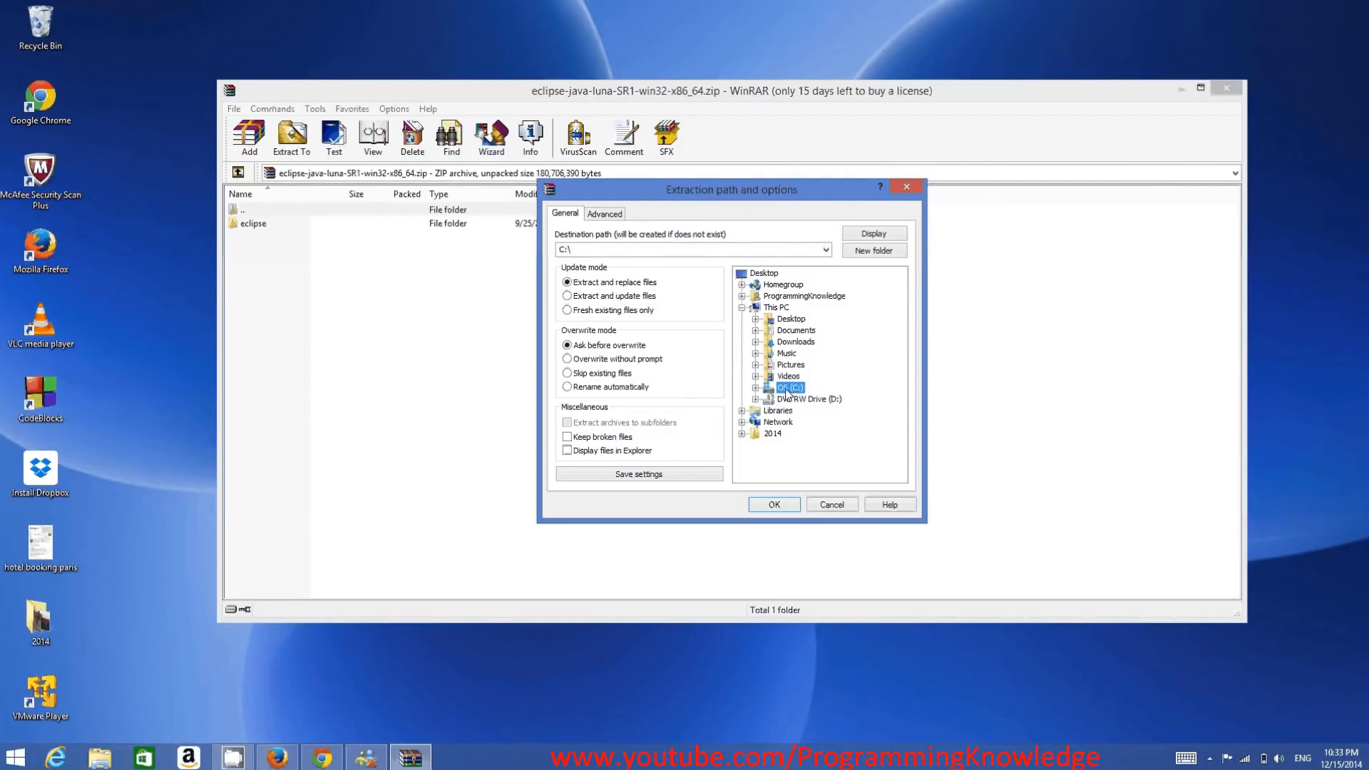
pyautogui.click(780, 503)
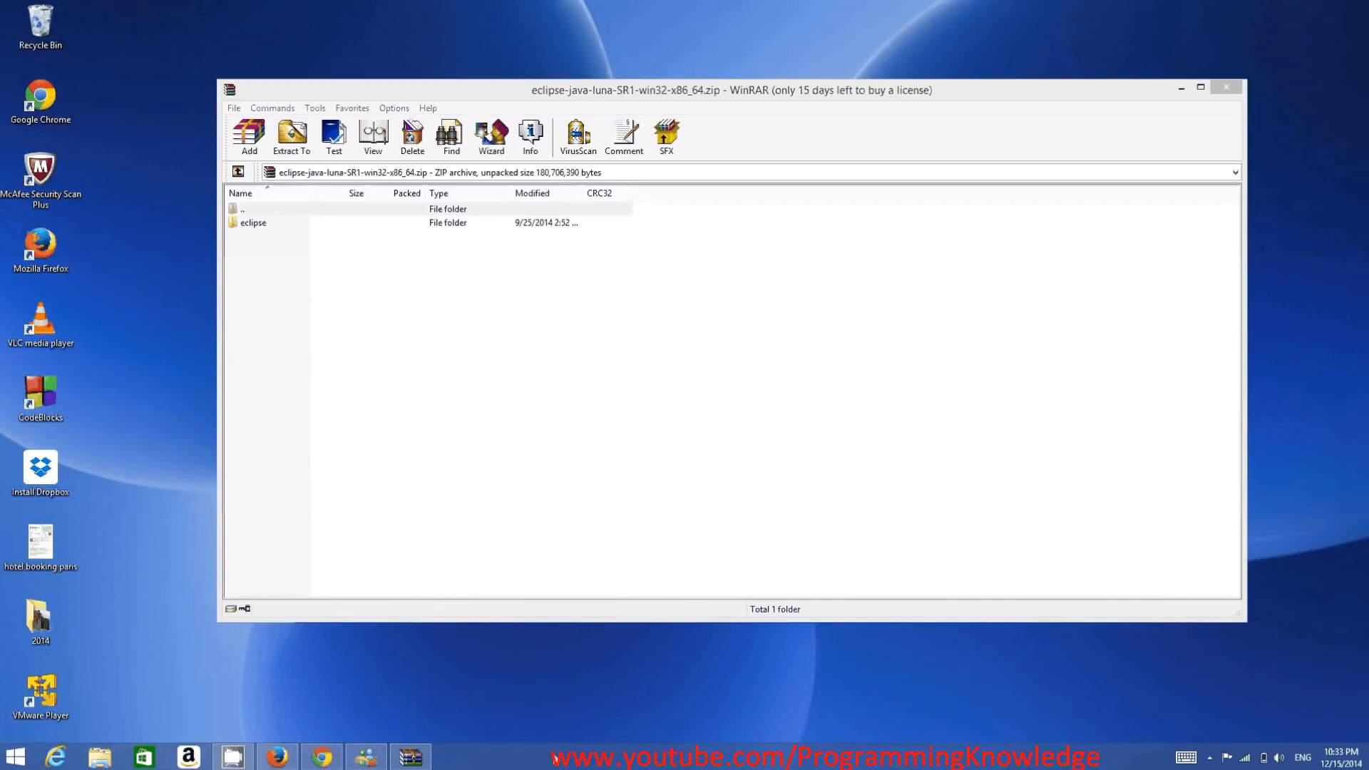
# - Open the extracted eclipse folder on the C: drive in File Explorer and look over its files
pyautogui.click(100, 757)
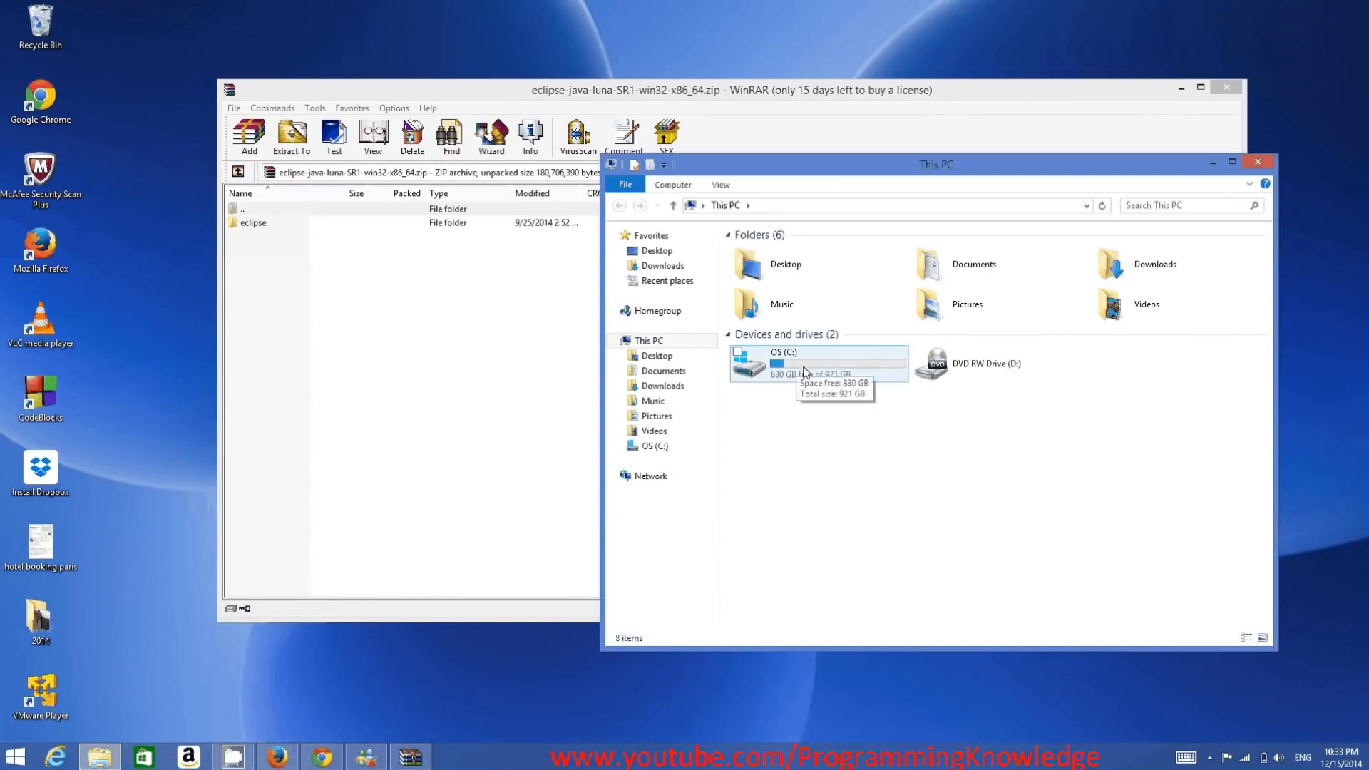
pyautogui.click(804, 371)
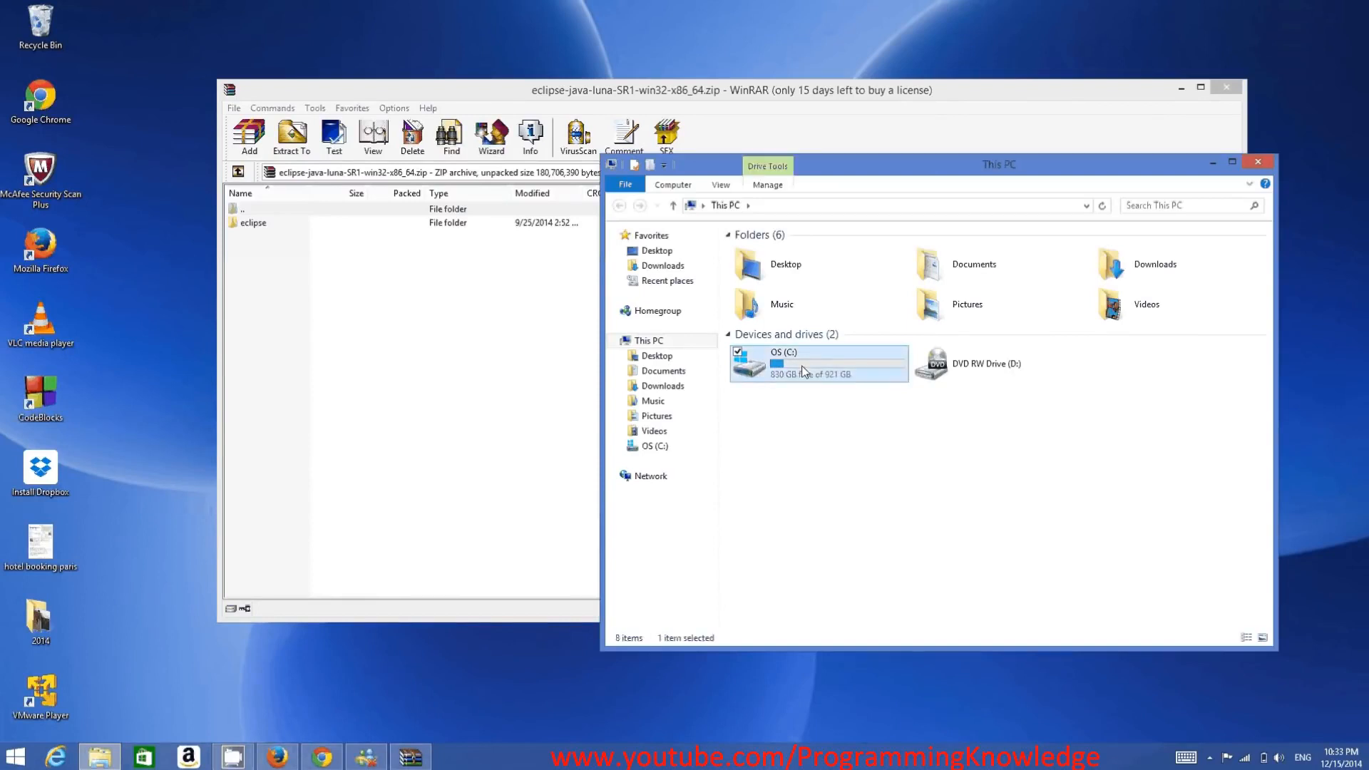
pyautogui.doubleClick(804, 370)
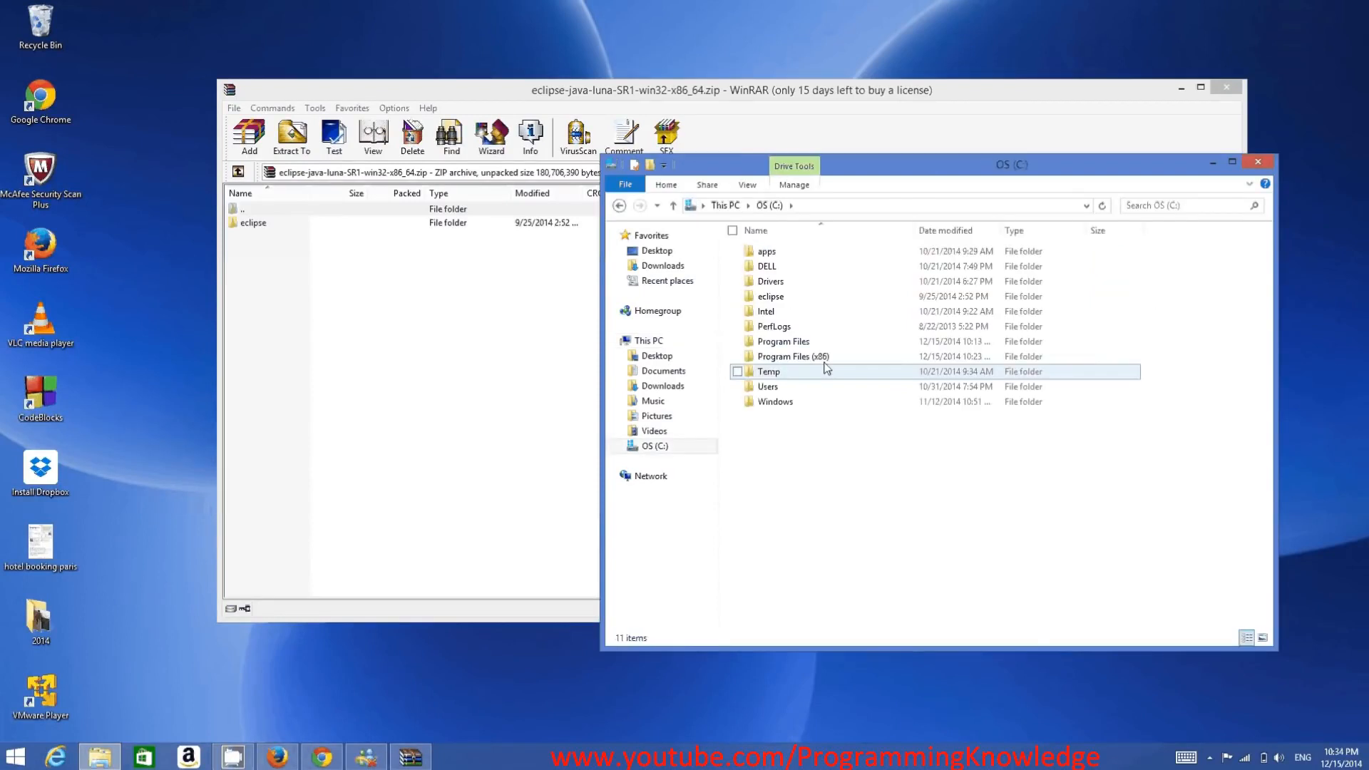
pyautogui.doubleClick(784, 303)
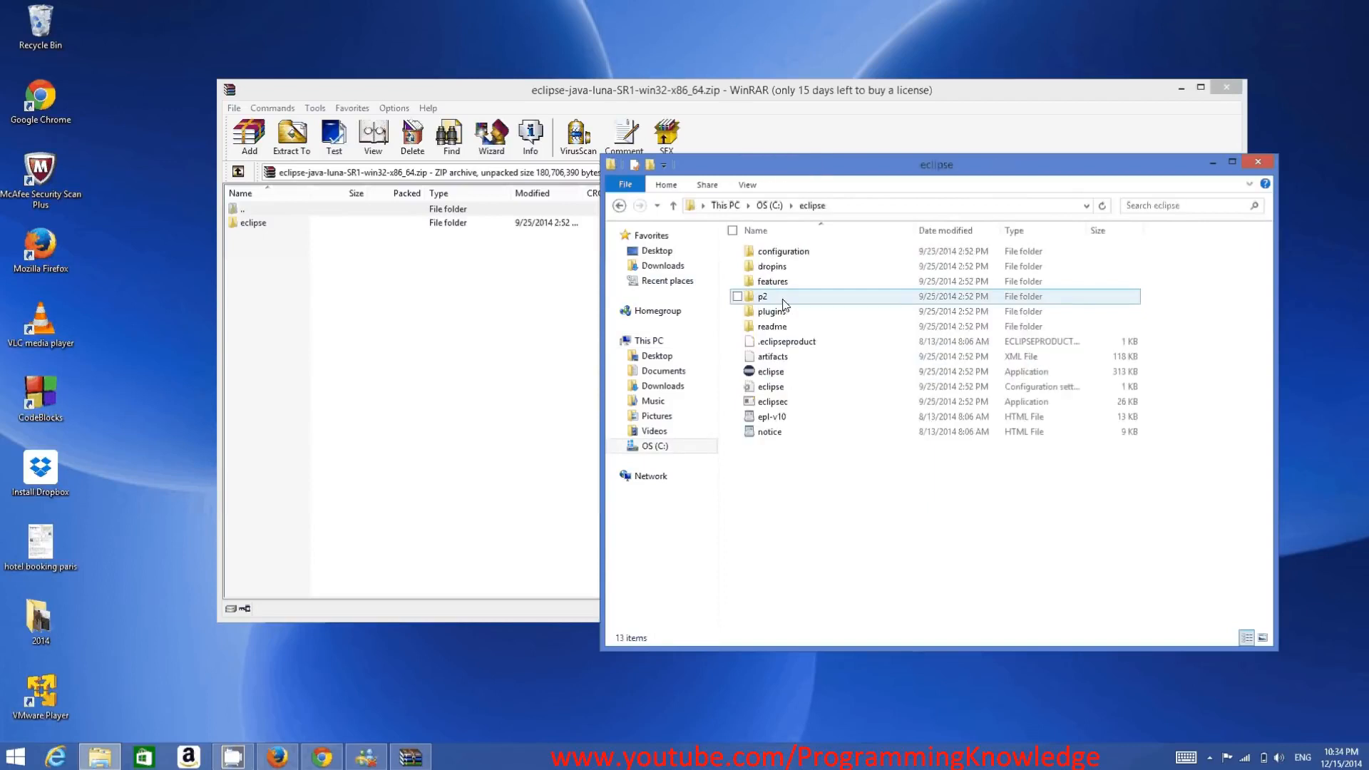
pyautogui.moveTo(1213, 544); pyautogui.dragTo(748, 255)
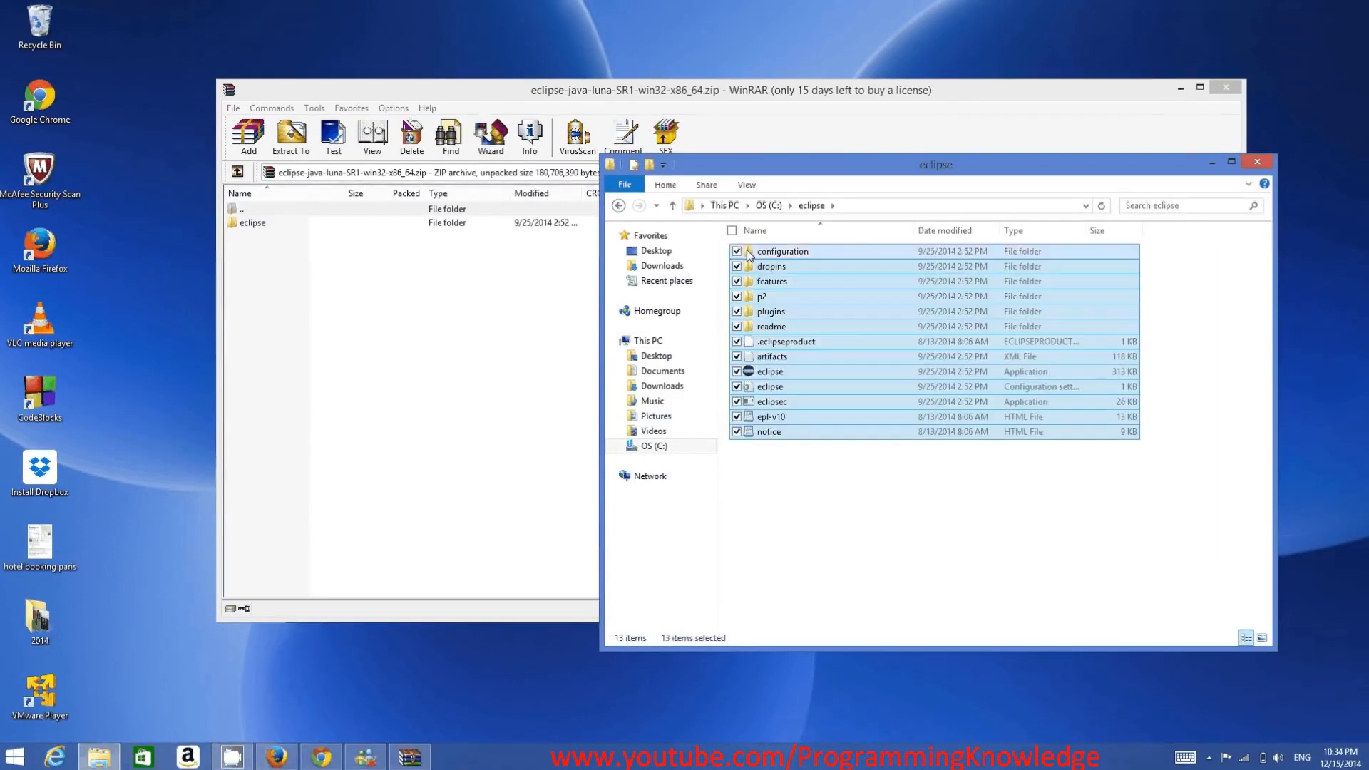
pyautogui.click(955, 505)
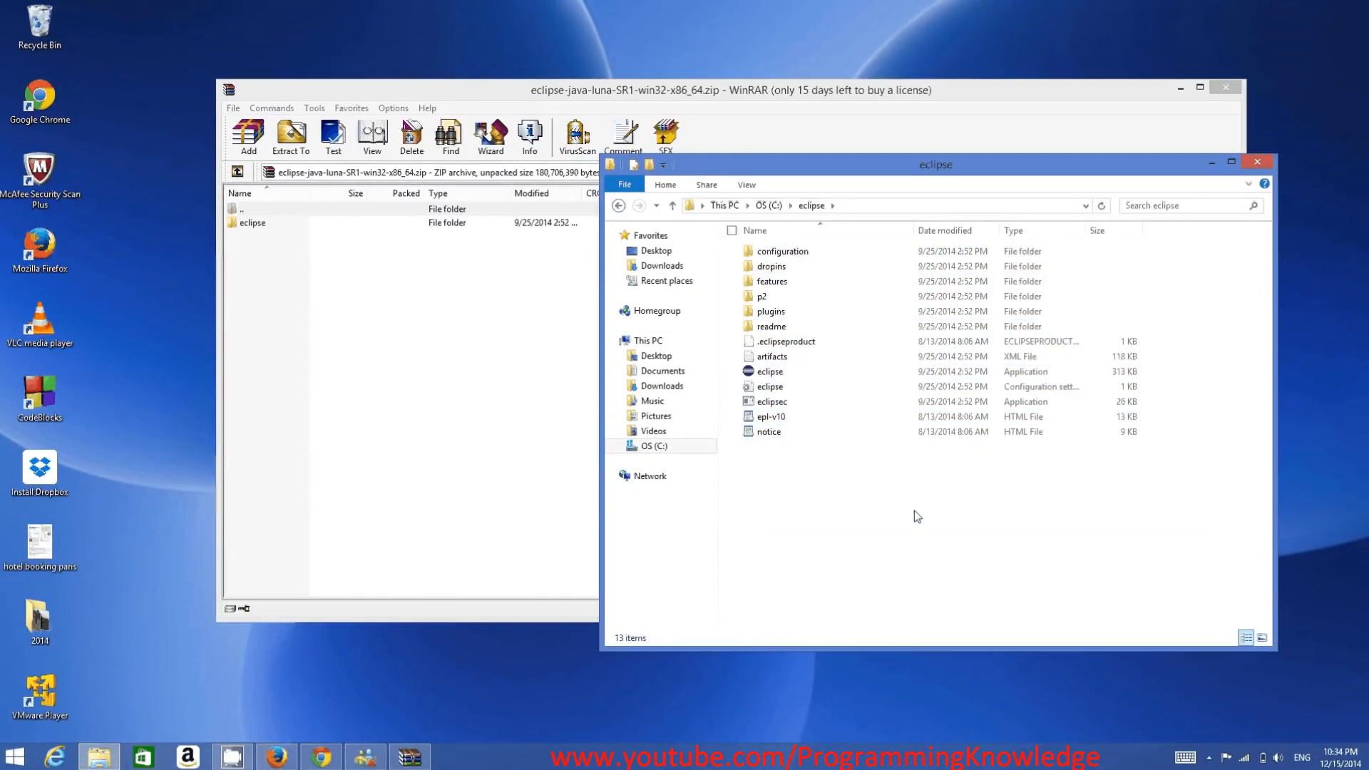
# - Create a shortcut to the eclipse application and move it onto the desktop beside the Recycle Bin
pyautogui.rightClick(773, 374)
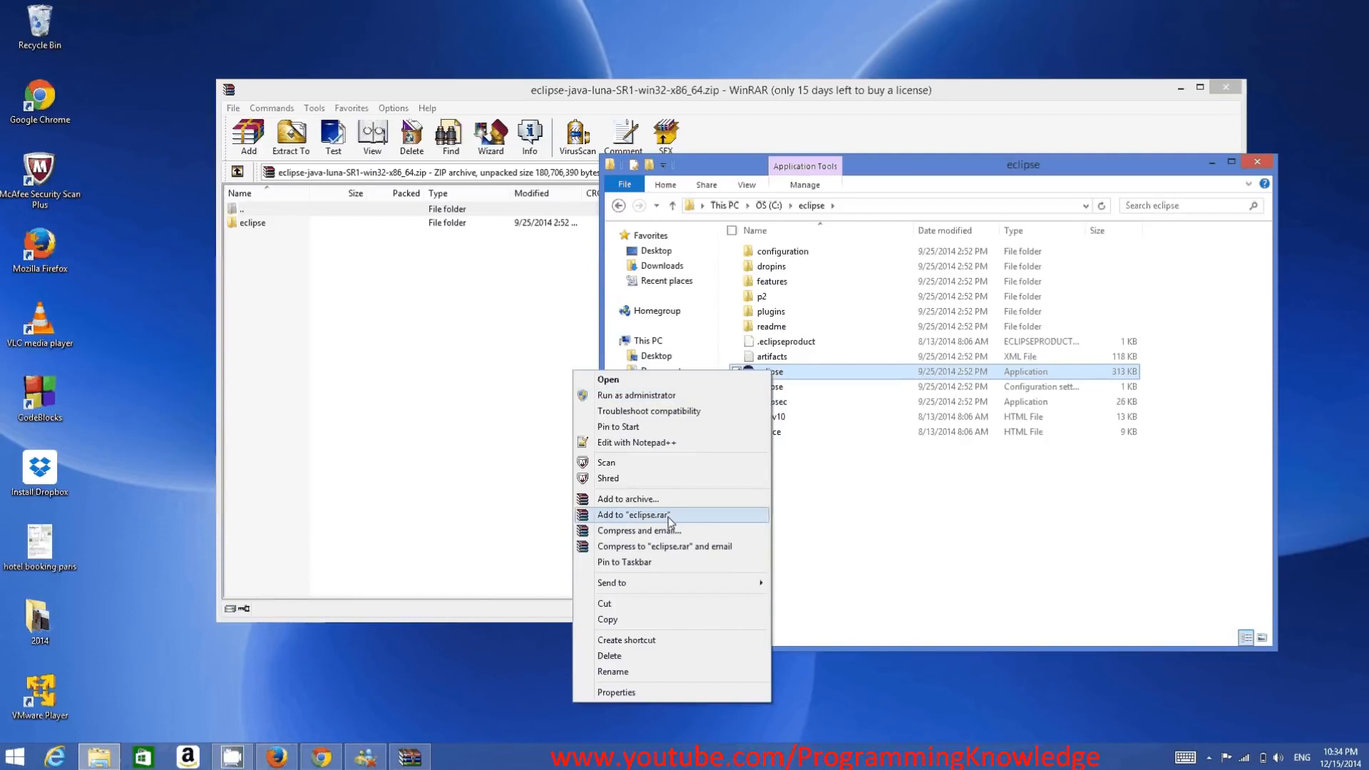
pyautogui.click(648, 640)
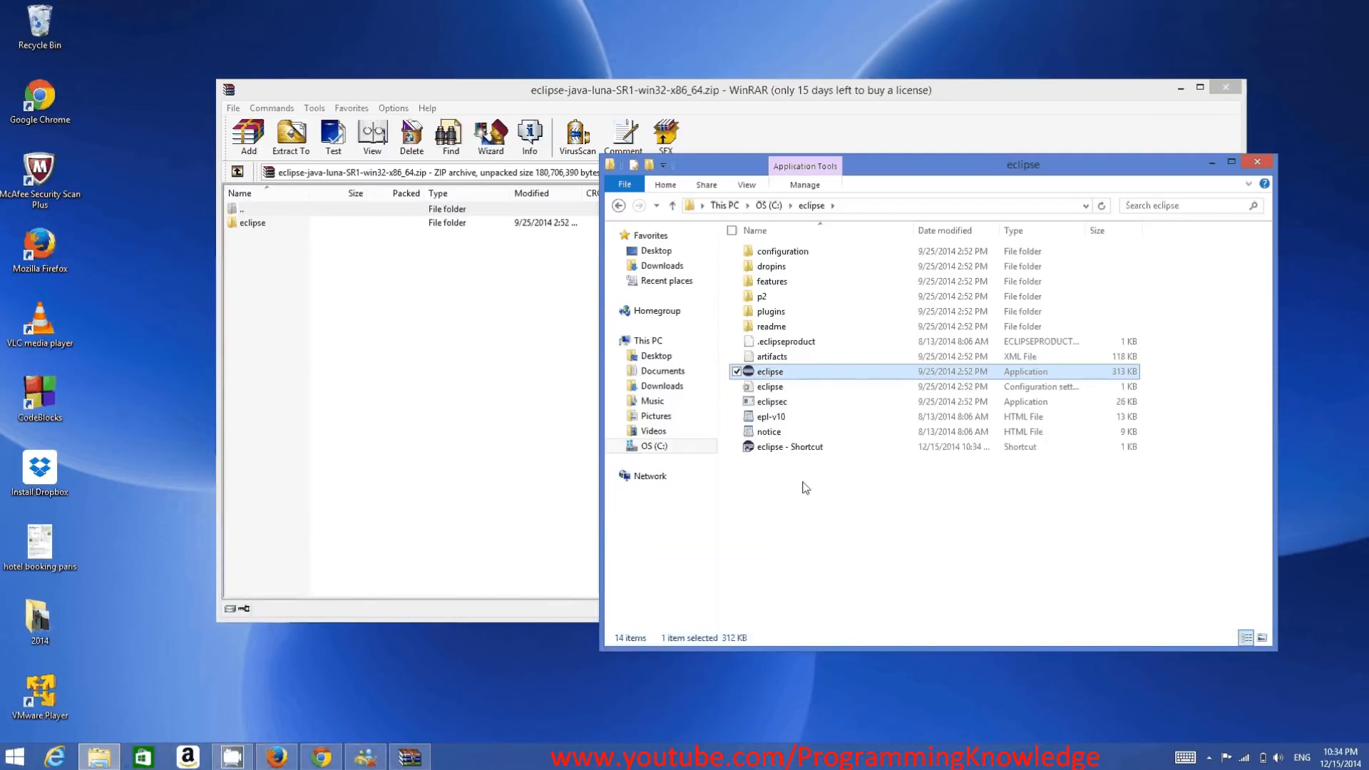
pyautogui.moveTo(643, 317); pyautogui.dragTo(128, 50)
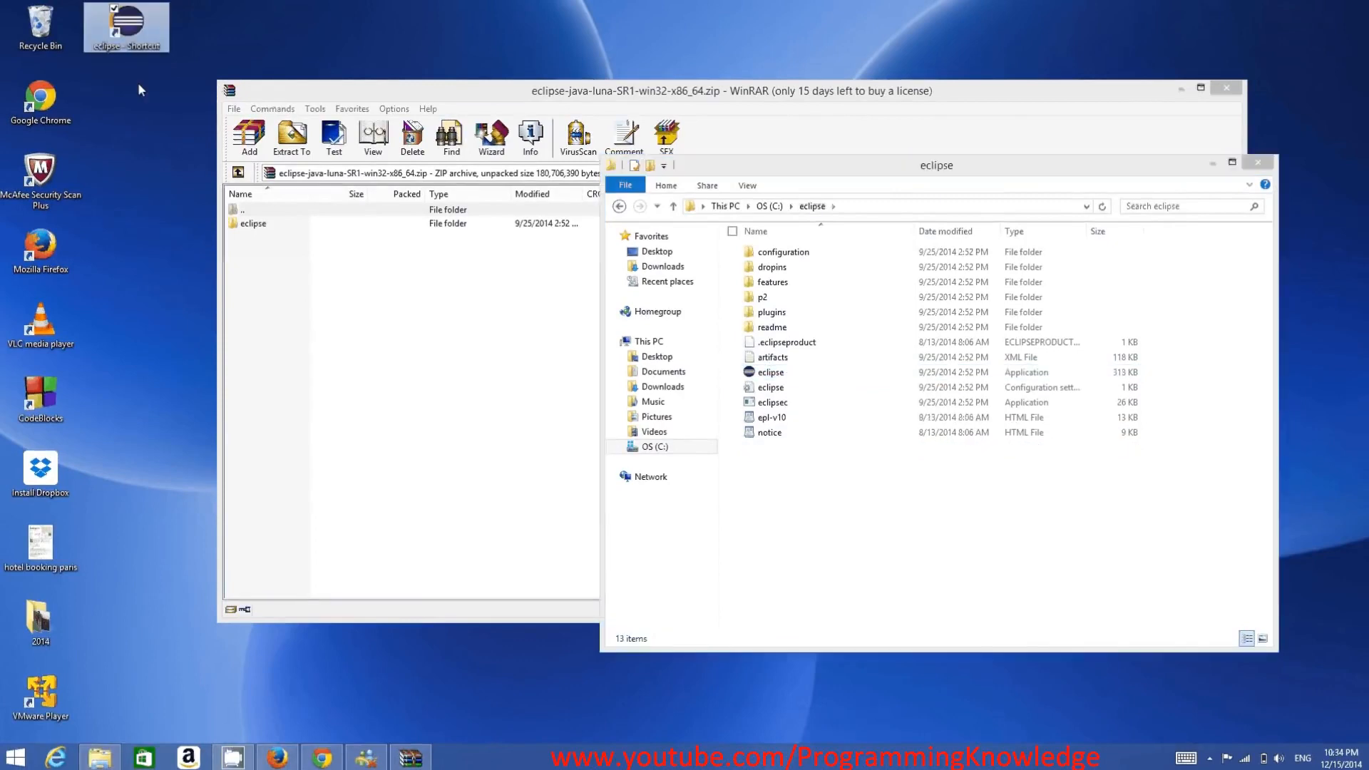
# - Start the eclipse application from the C:\eclipse folder and close the WinRAR window
pyautogui.doubleClick(771, 372)
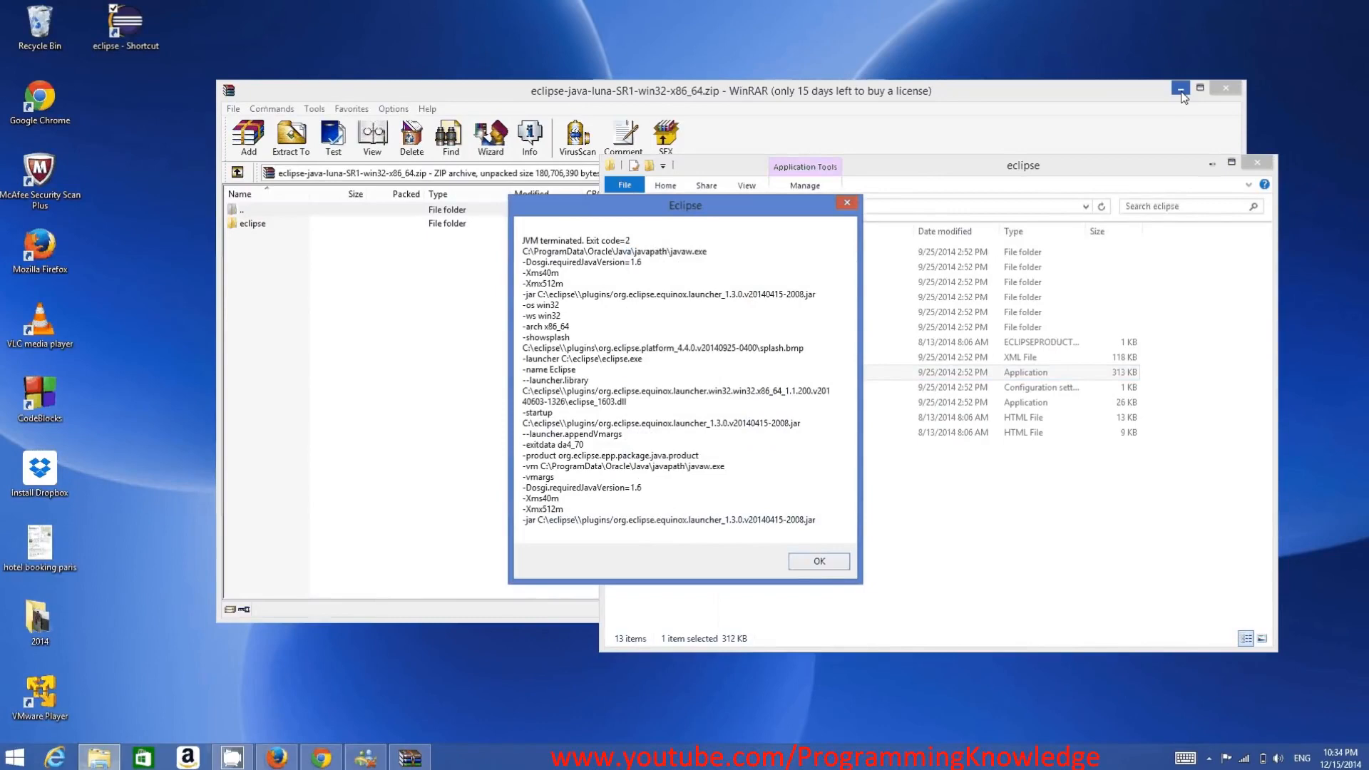
pyautogui.click(1225, 88)
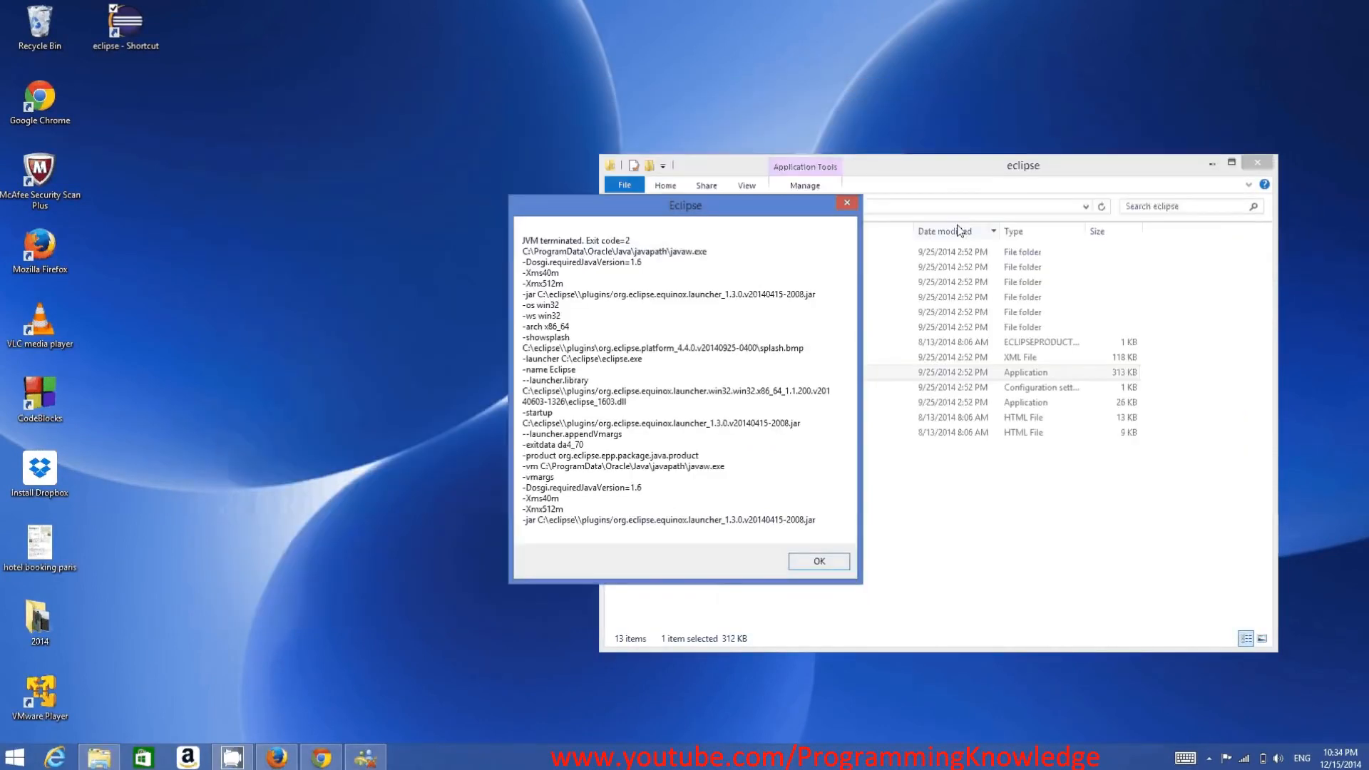
# - Move the Eclipse message beside the folder window to read its javaw.exe path, and go up to the C: drive
pyautogui.moveTo(730, 213); pyautogui.dragTo(775, 193)
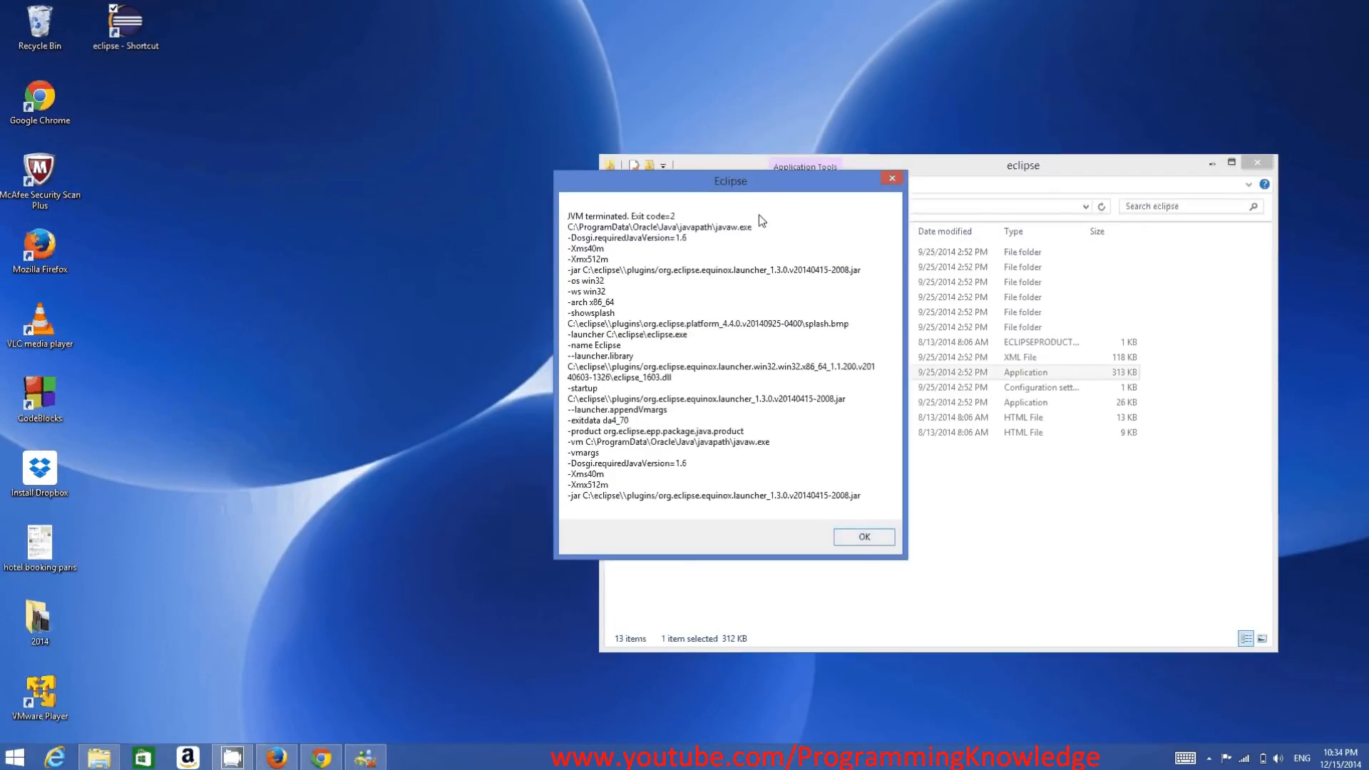
pyautogui.moveTo(711, 187); pyautogui.dragTo(722, 191)
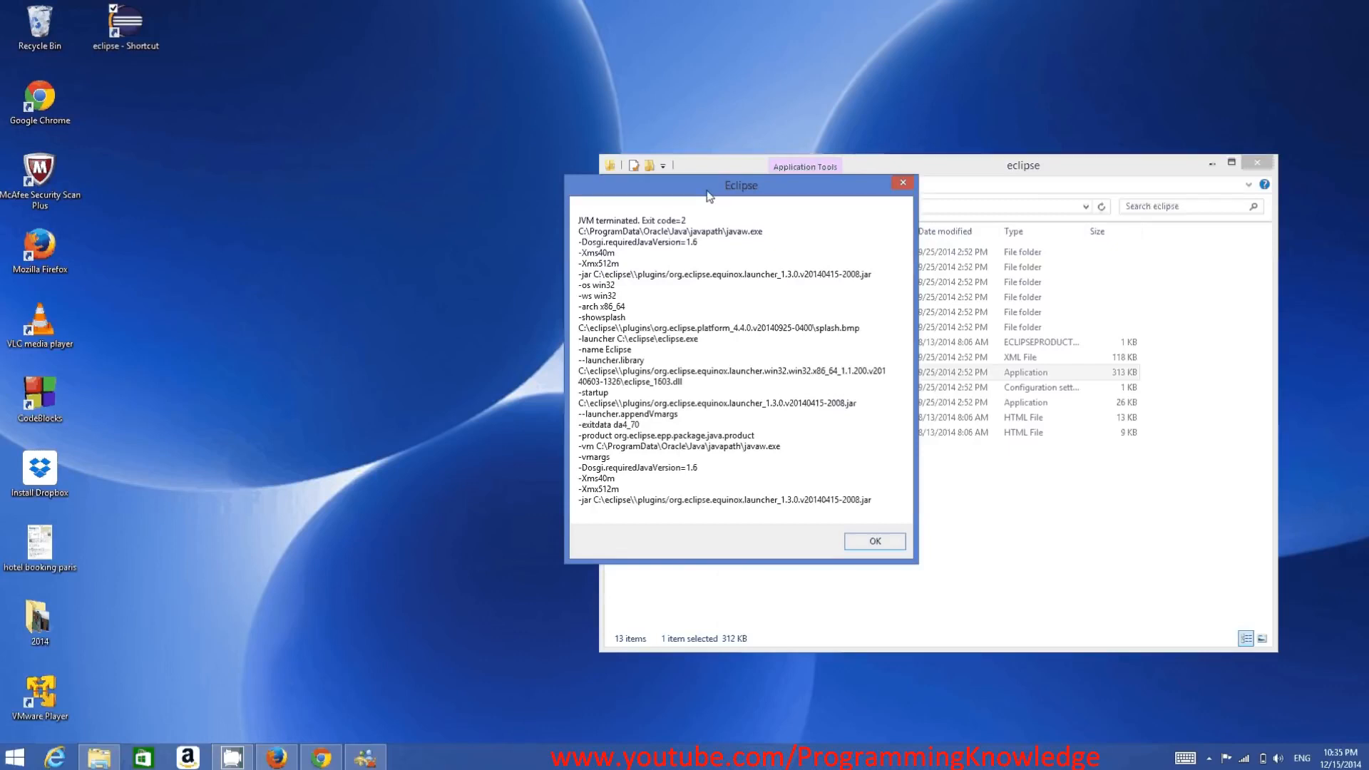
pyautogui.moveTo(709, 196); pyautogui.dragTo(396, 213)
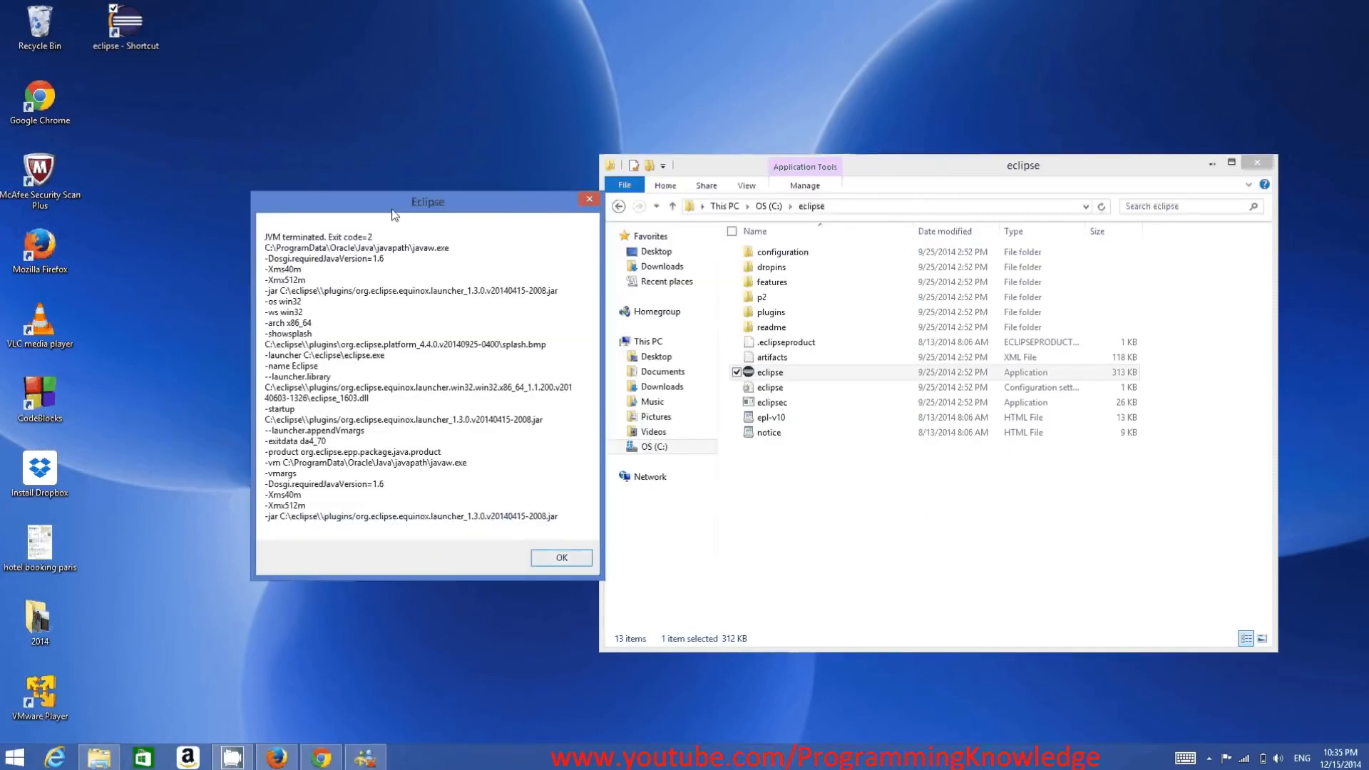
pyautogui.click(764, 206)
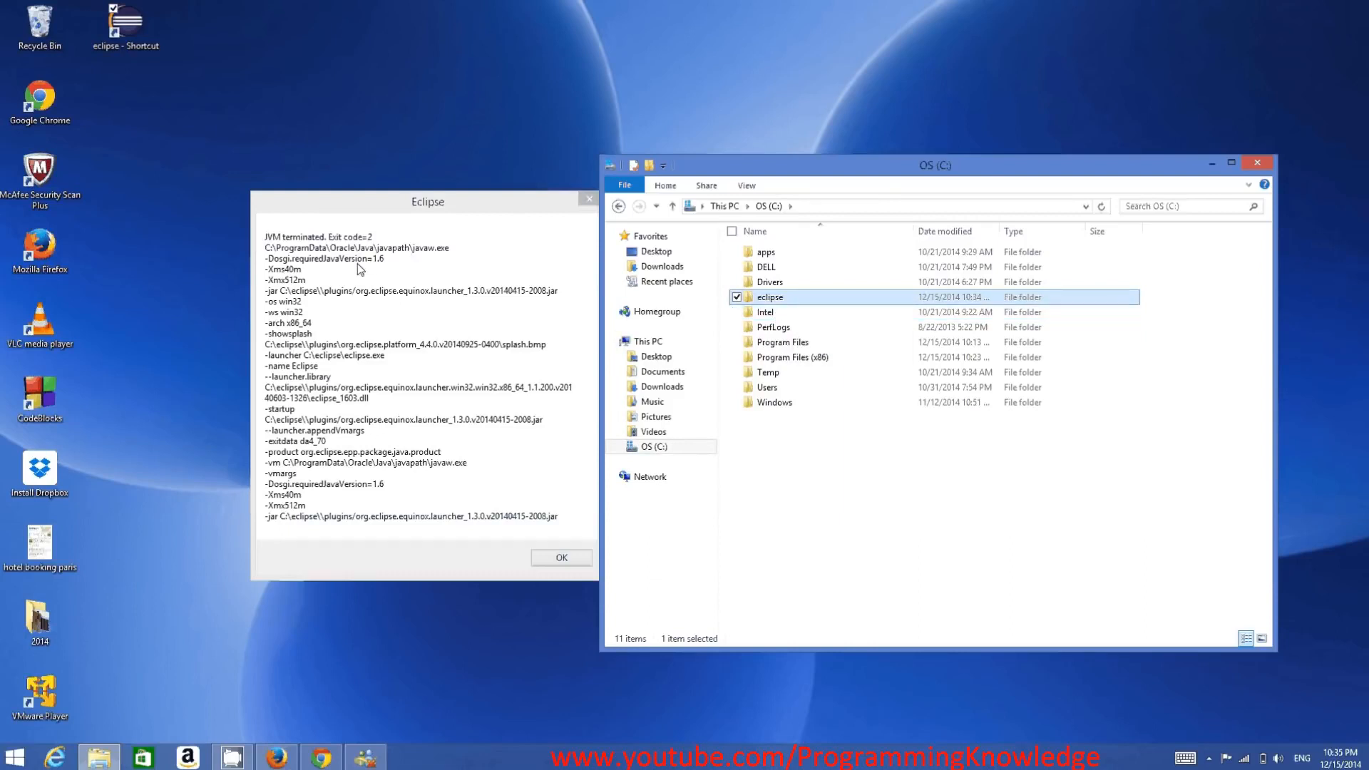
pyautogui.click(268, 256)
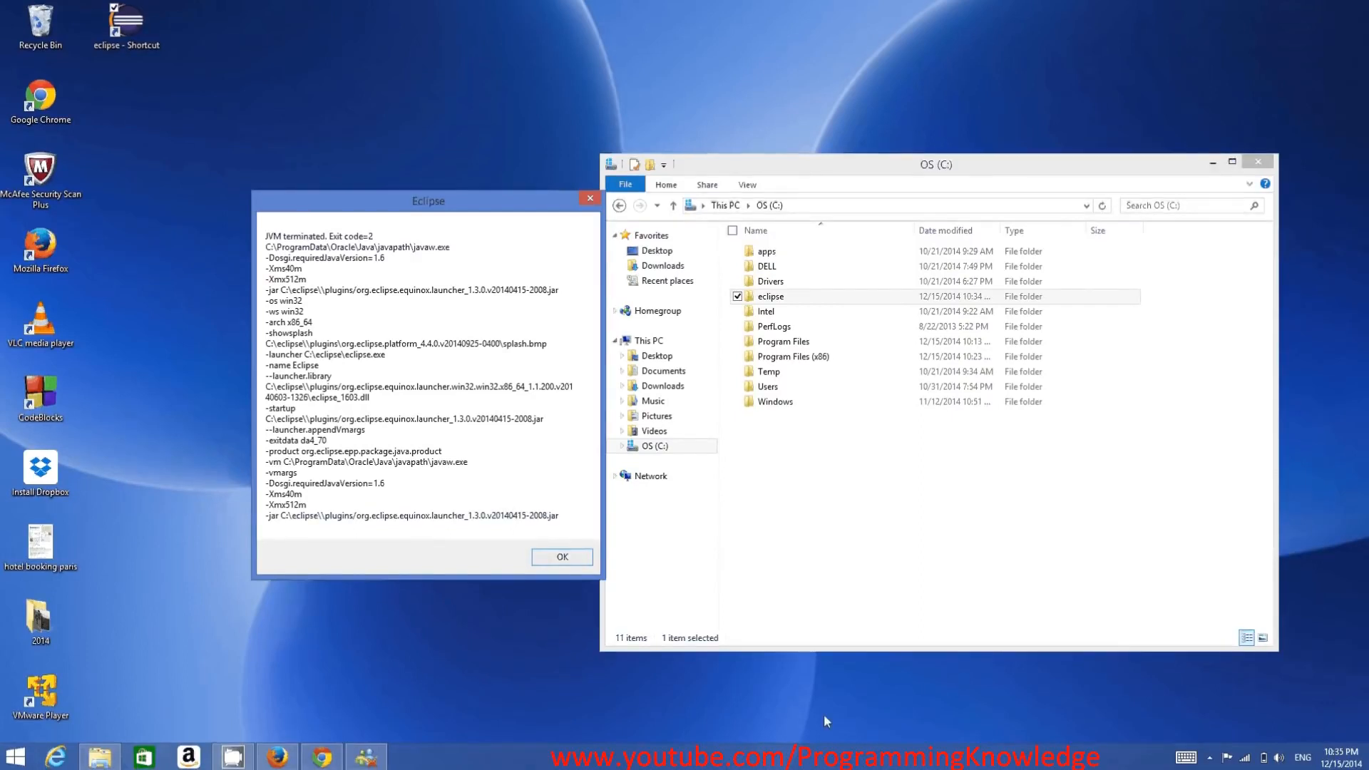
# - Find and open WordPad, paste the path C:\ProgramData\Oracle\Java\javapath into the document, and enlarge the view to 500%
pyautogui.moveTo(1365, 766)
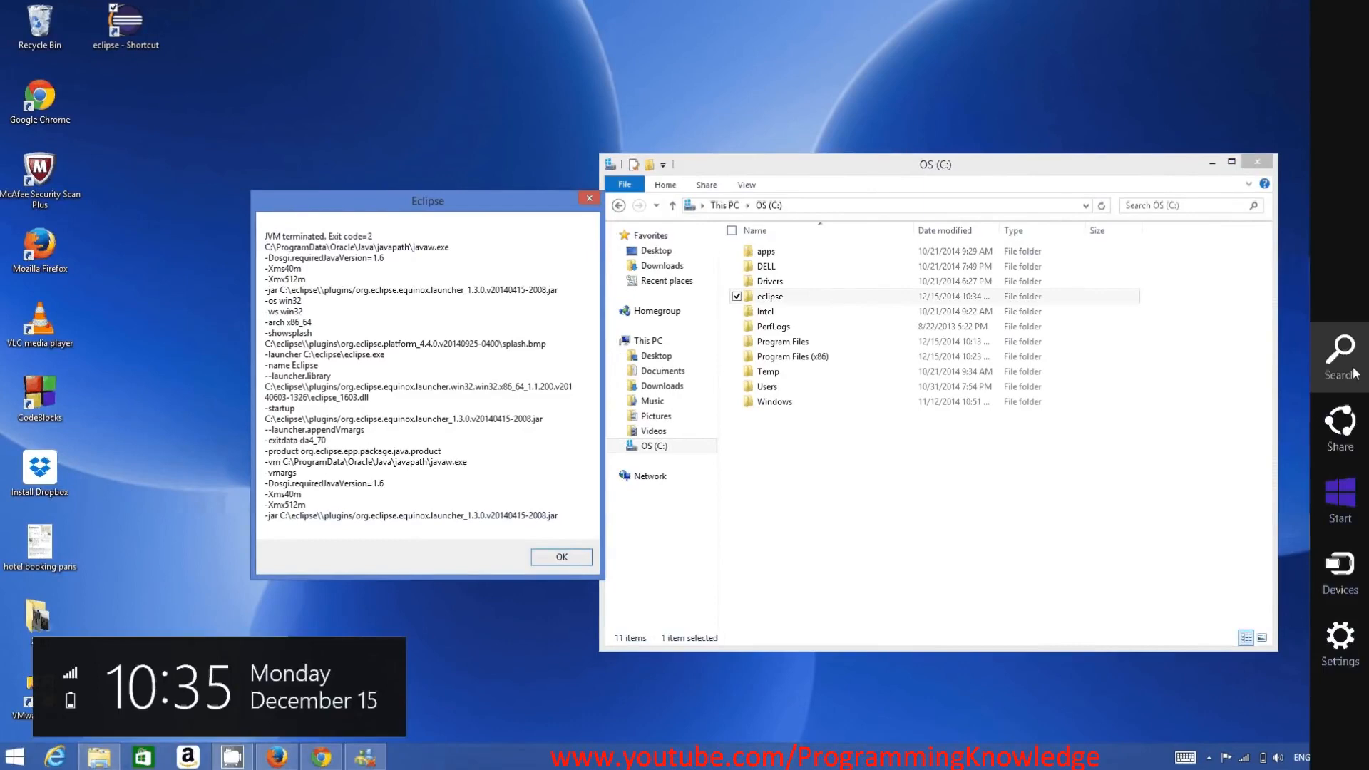
pyautogui.click(1355, 373)
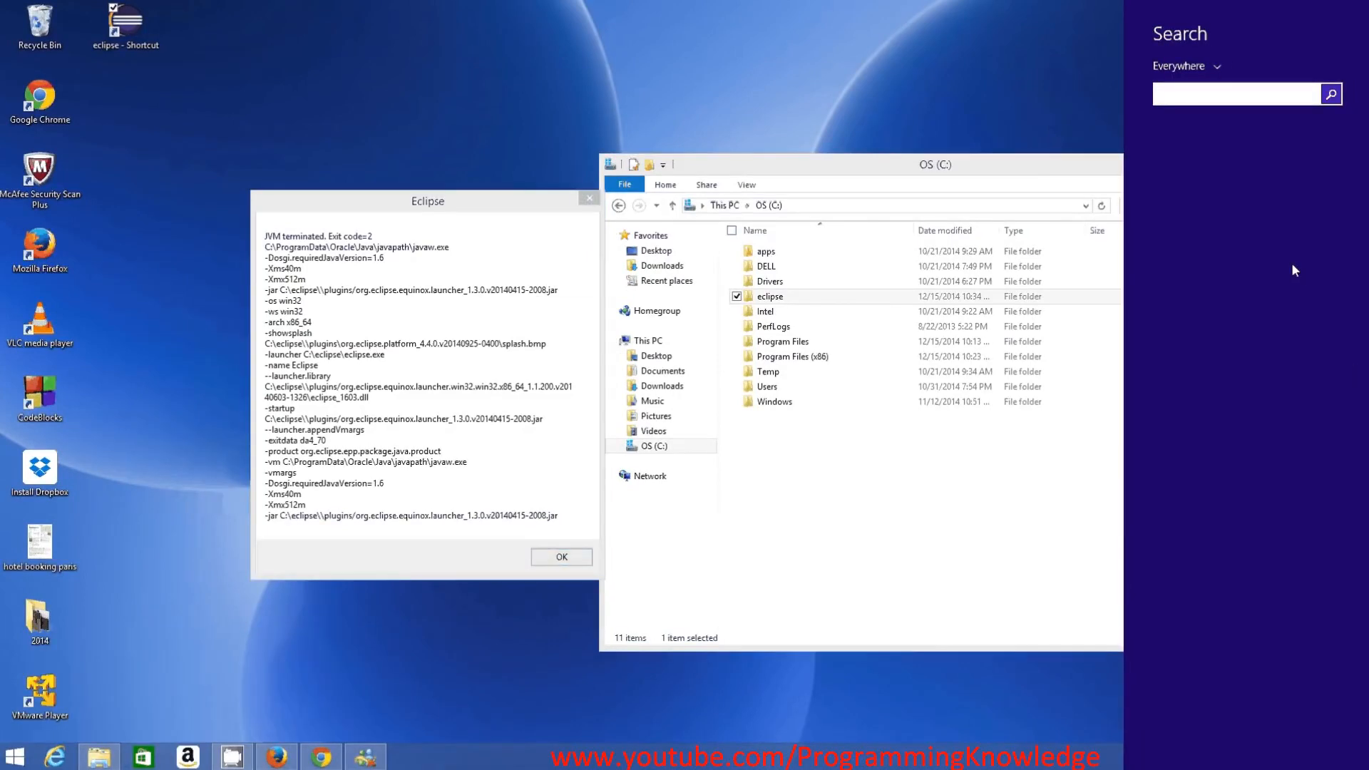
pyautogui.write('wordPad')
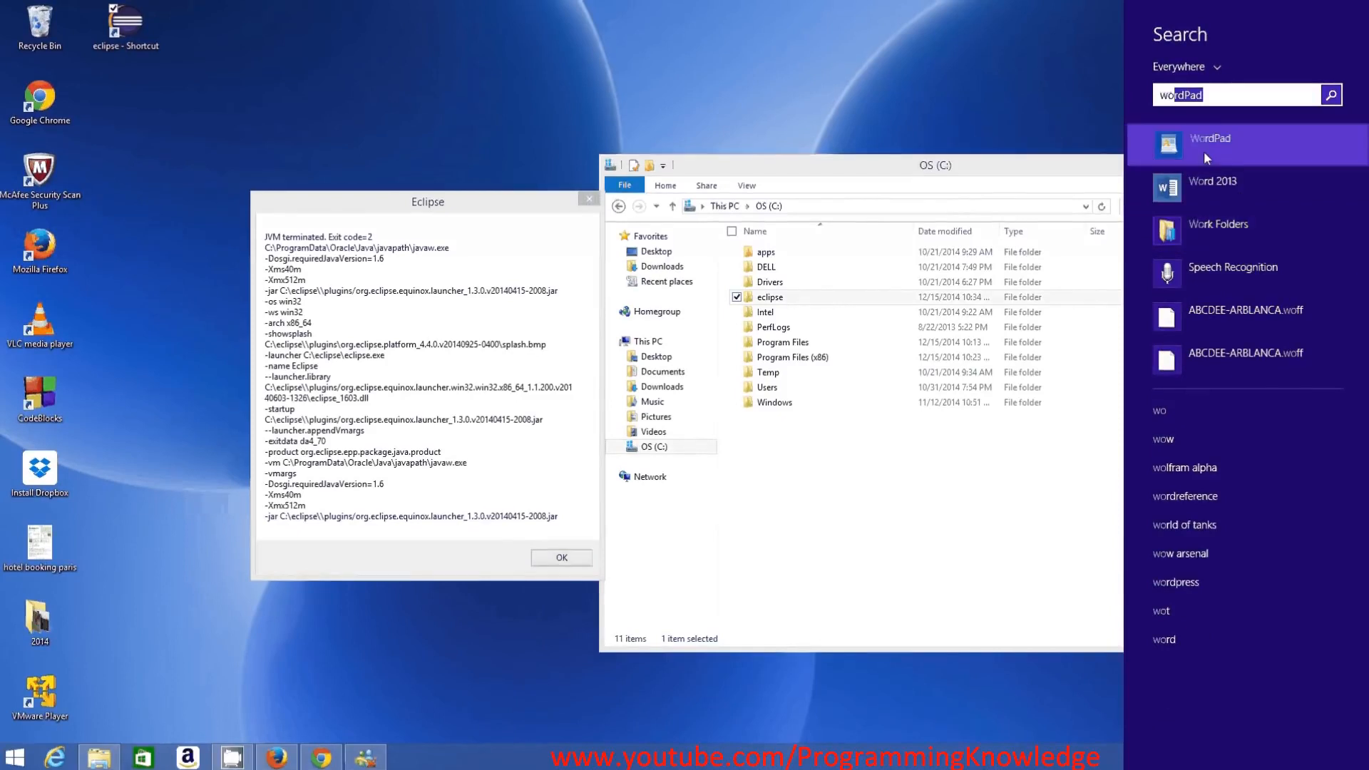
pyautogui.click(1203, 151)
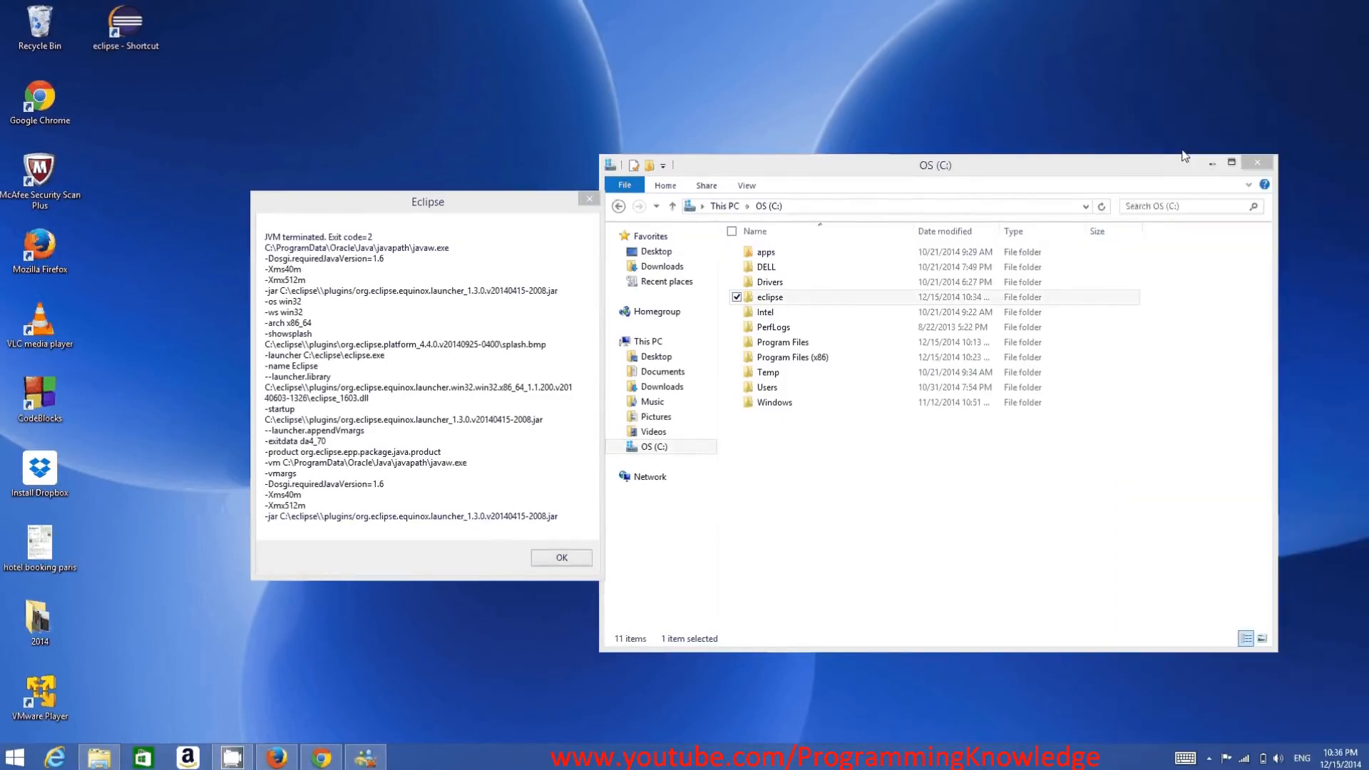
pyautogui.write('C:\\ProgramData\\Oracle\\Java\\javapath')
pyautogui.scroll(4, 632, 295)
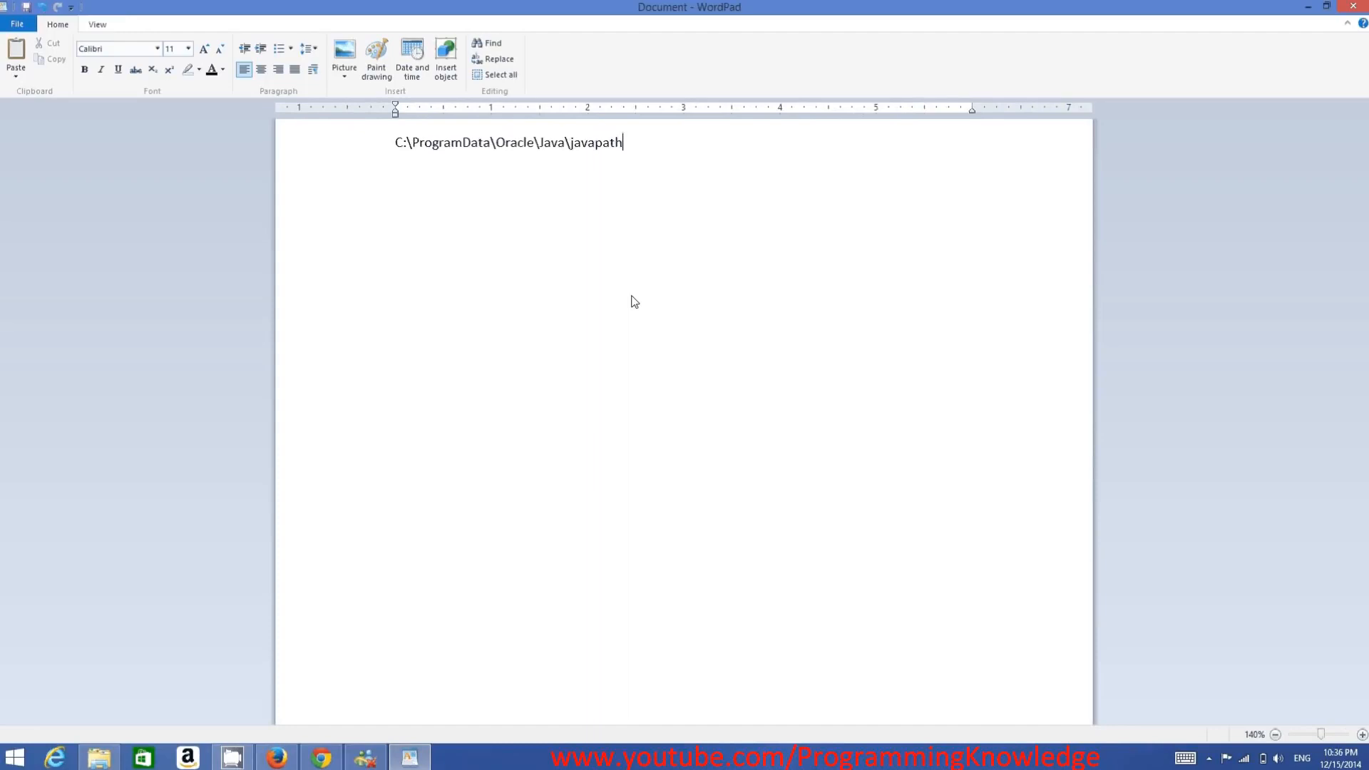
pyautogui.scroll(17, 633, 300)
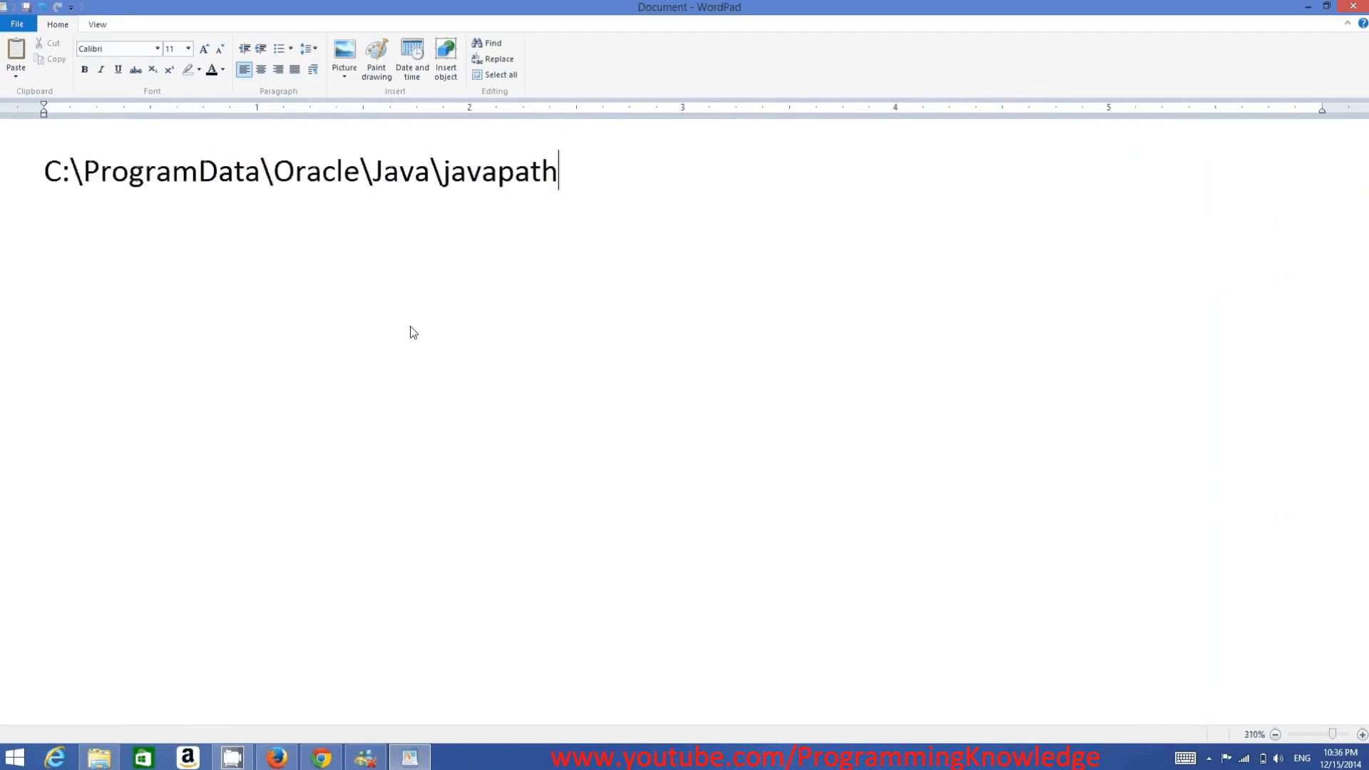
pyautogui.scroll(19, 413, 332)
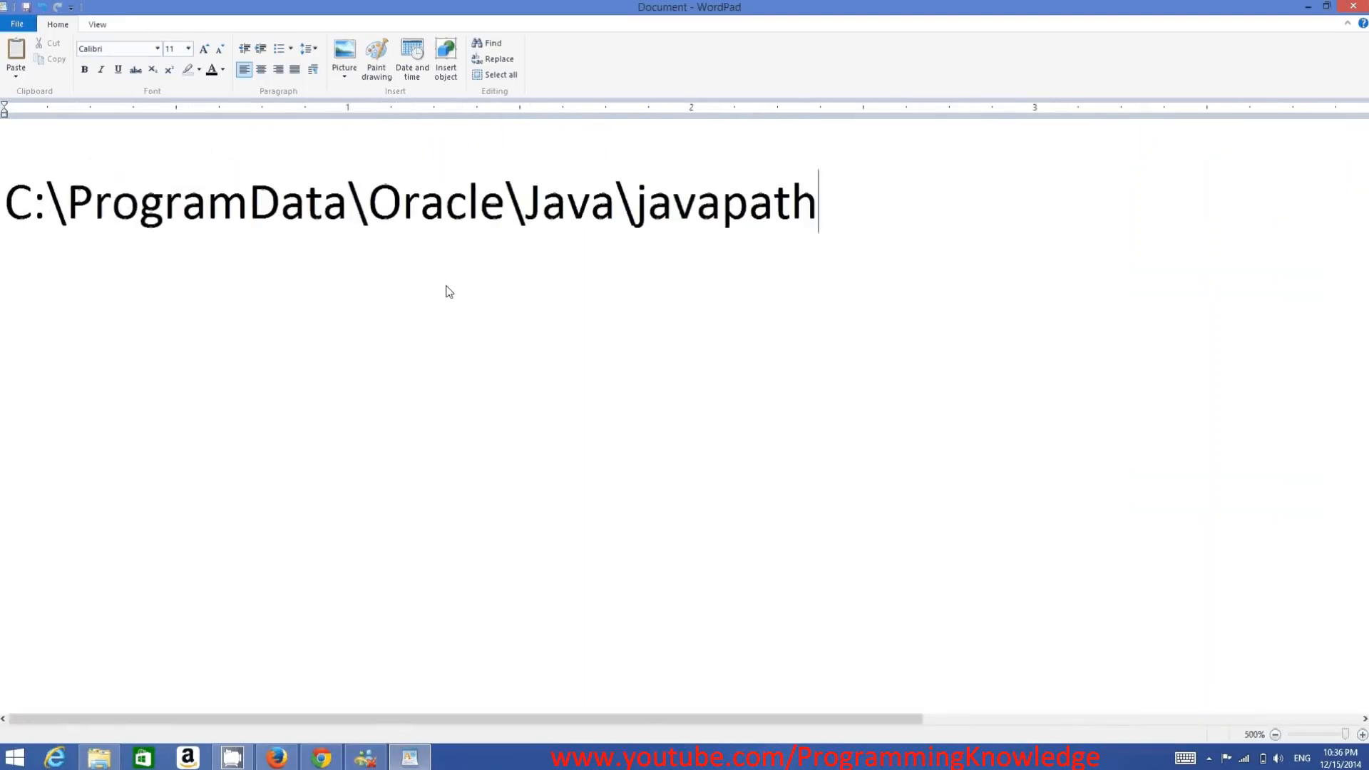
# - Highlight the C:\ProgramData part of the path and briefly compare it with the path in the Eclipse message
pyautogui.click(9, 211)
pyautogui.moveTo(9, 212); pyautogui.dragTo(348, 214)
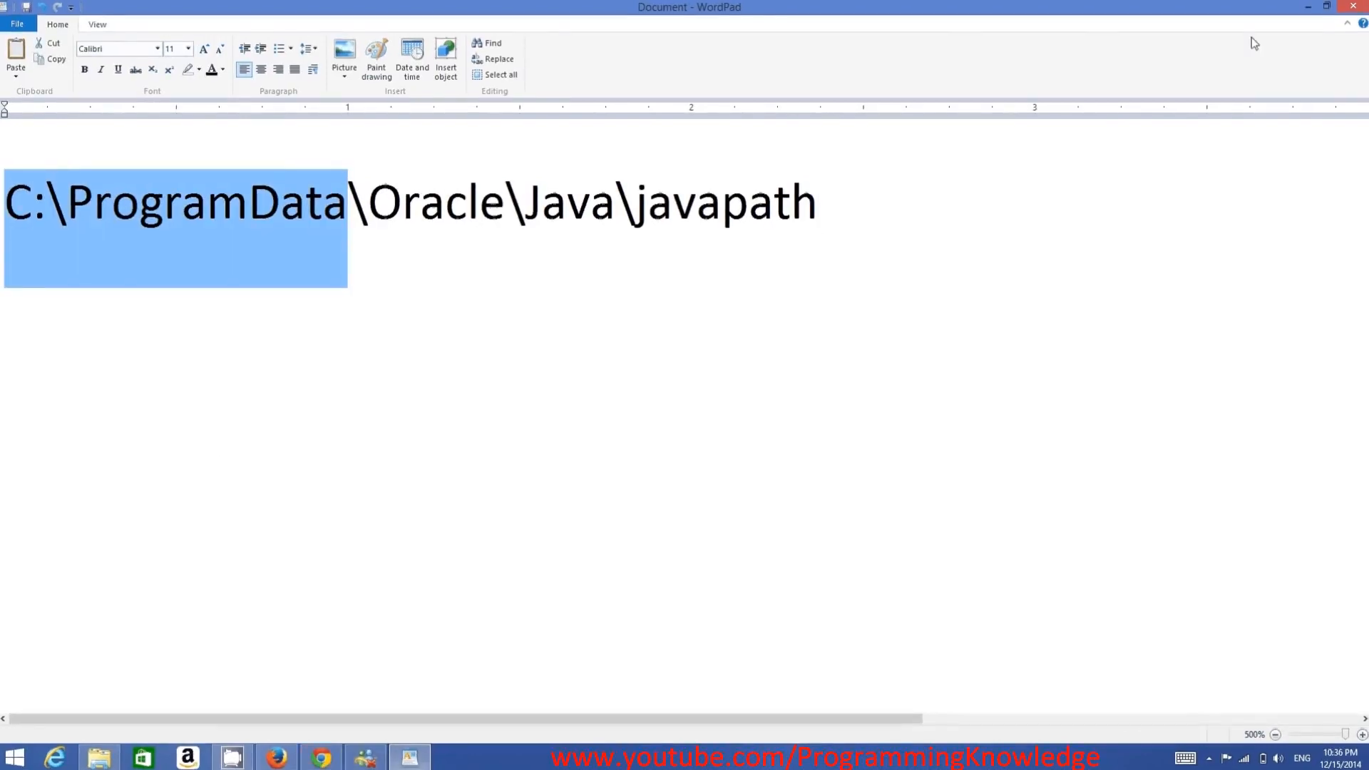
pyautogui.click(1305, 9)
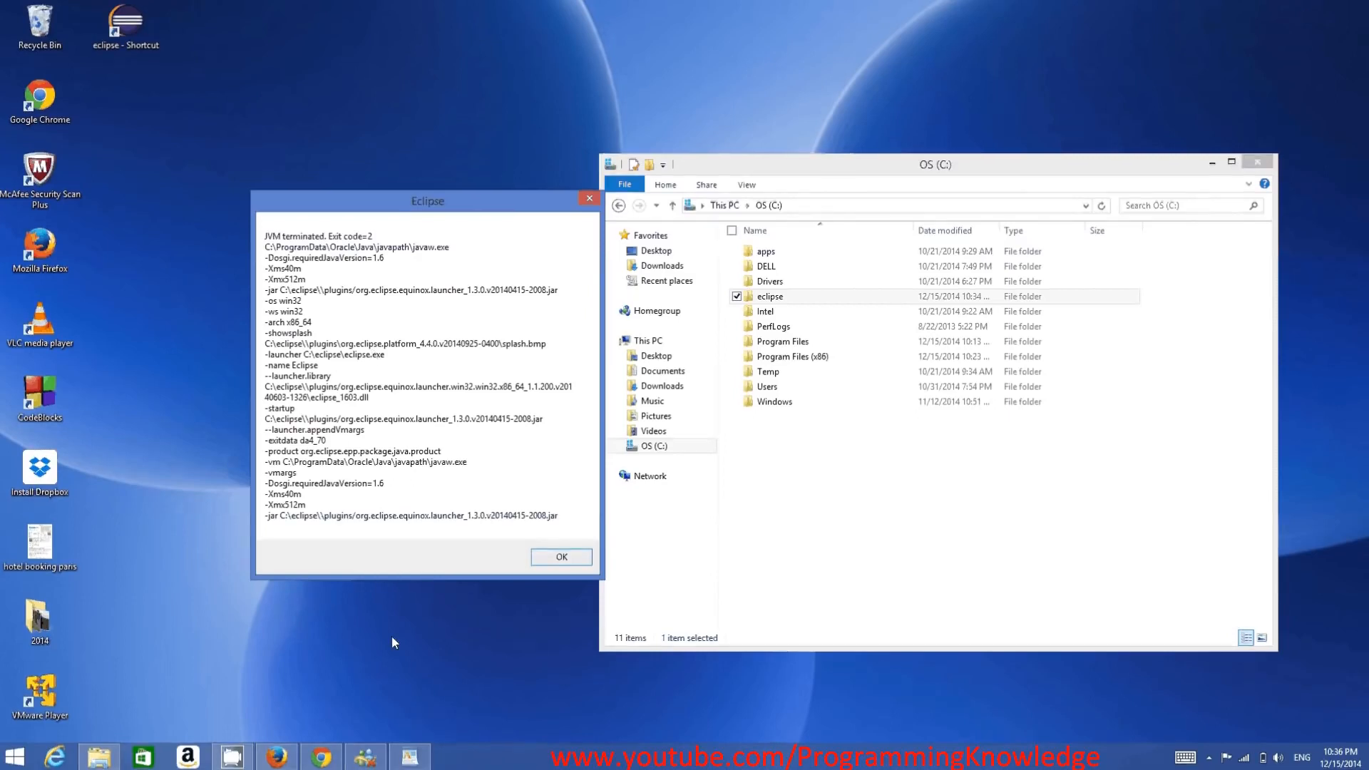
pyautogui.click(409, 757)
pyautogui.click(840, 207)
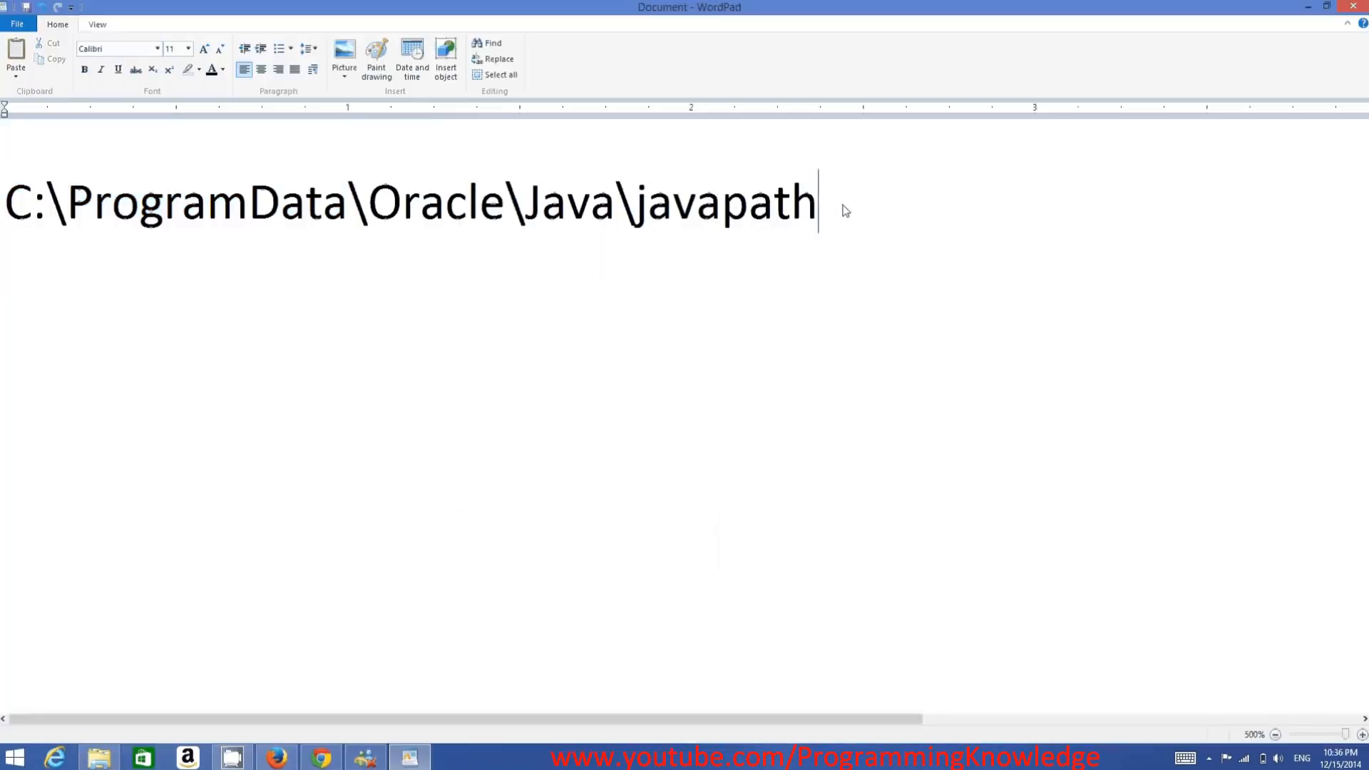
# - Open the written path C:\ProgramData\Oracle\Java\javapath in File Explorer and select its java, javaw and javaws files
pyautogui.moveTo(63, 219); pyautogui.dragTo(32, 240)
pyautogui.hotkey('ctrl', 'c')
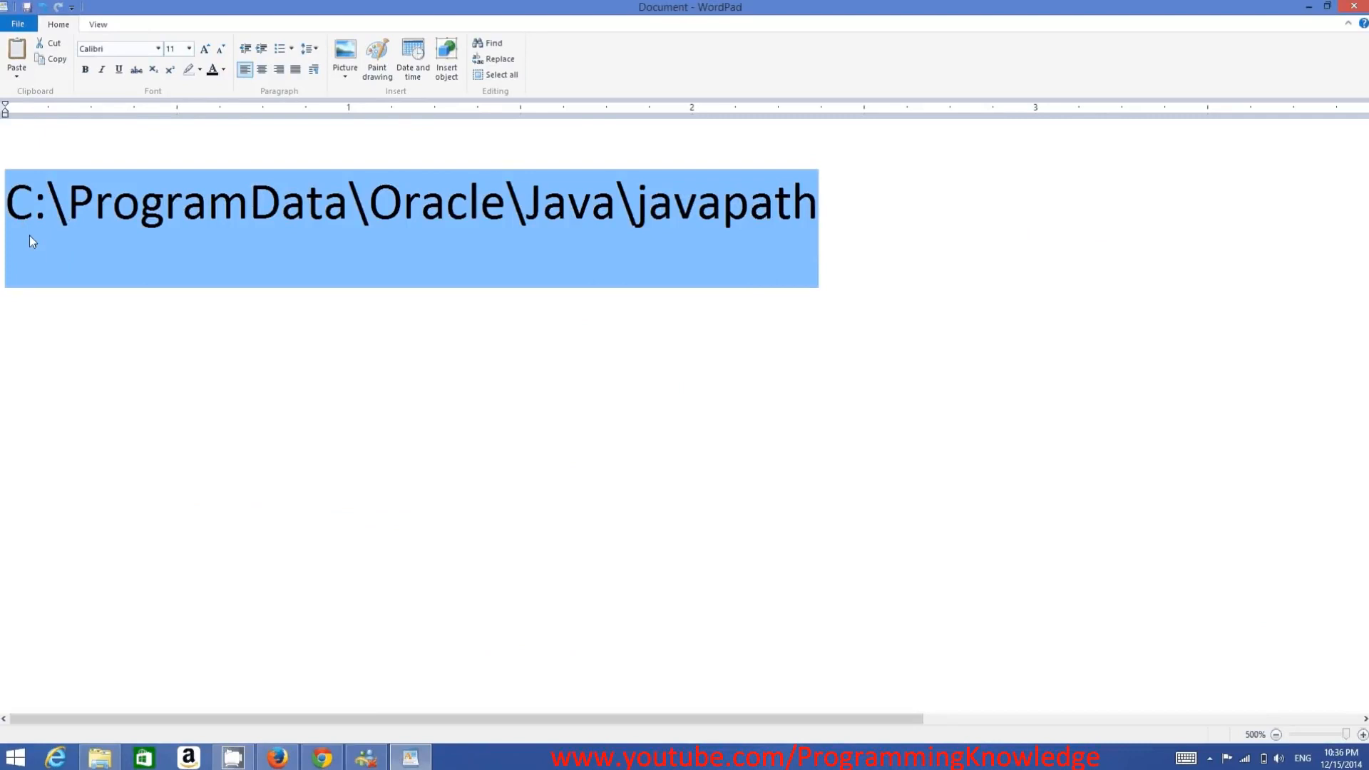
pyautogui.click(100, 757)
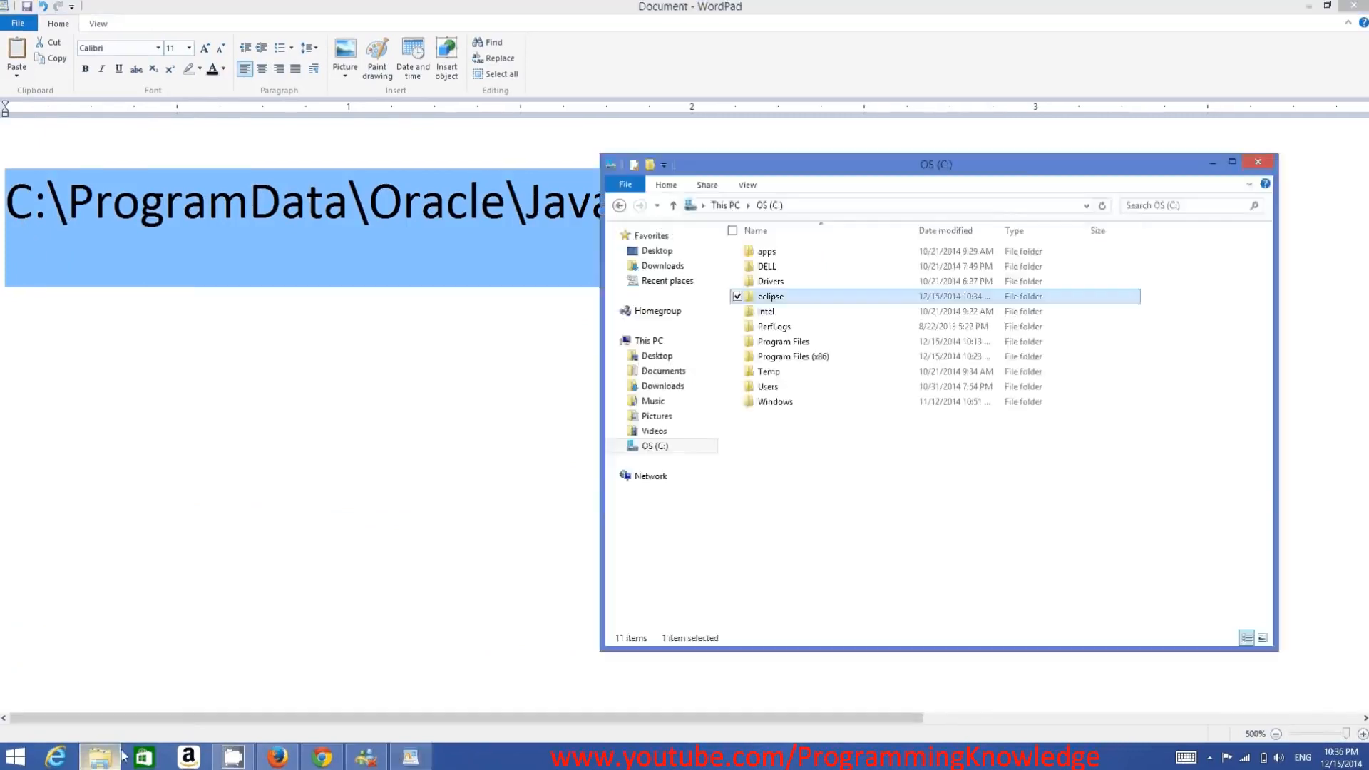
pyautogui.click(868, 209)
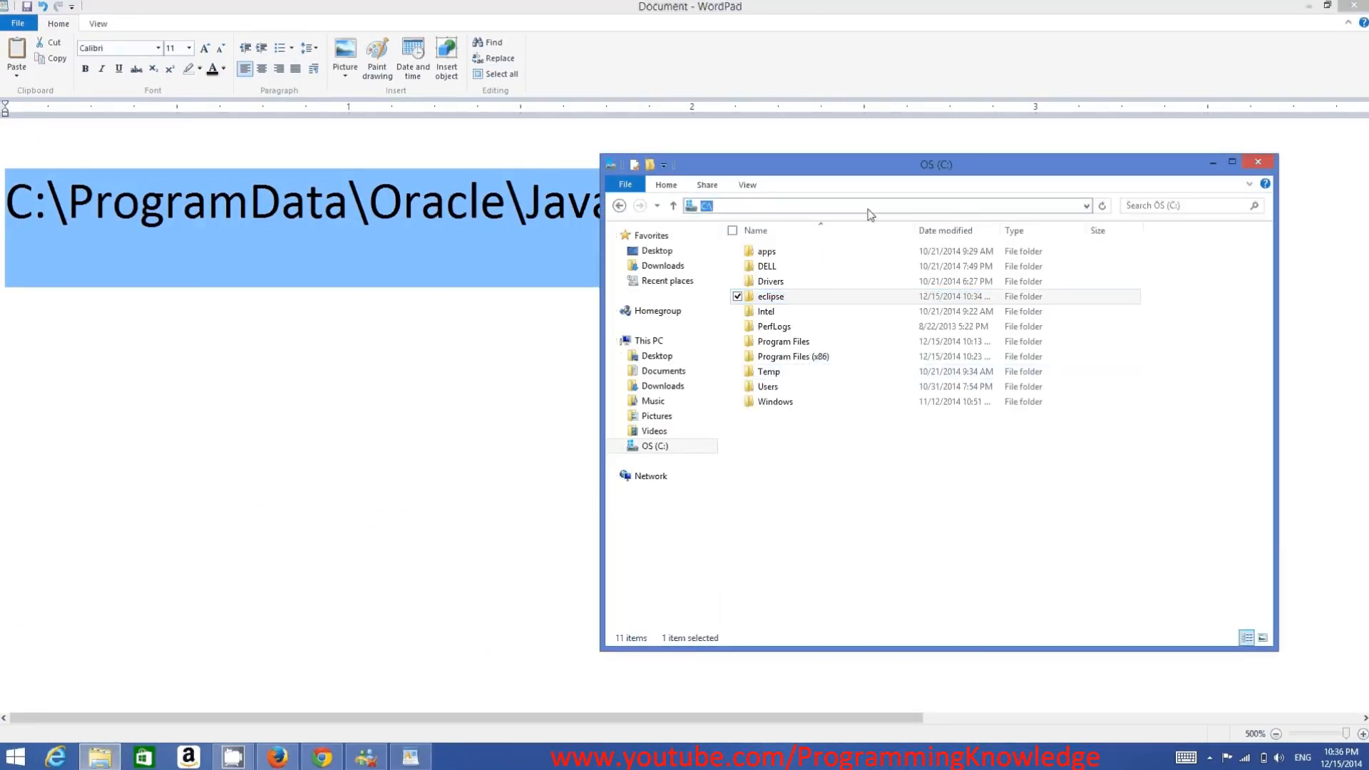
pyautogui.hotkey('ctrl', 'v')
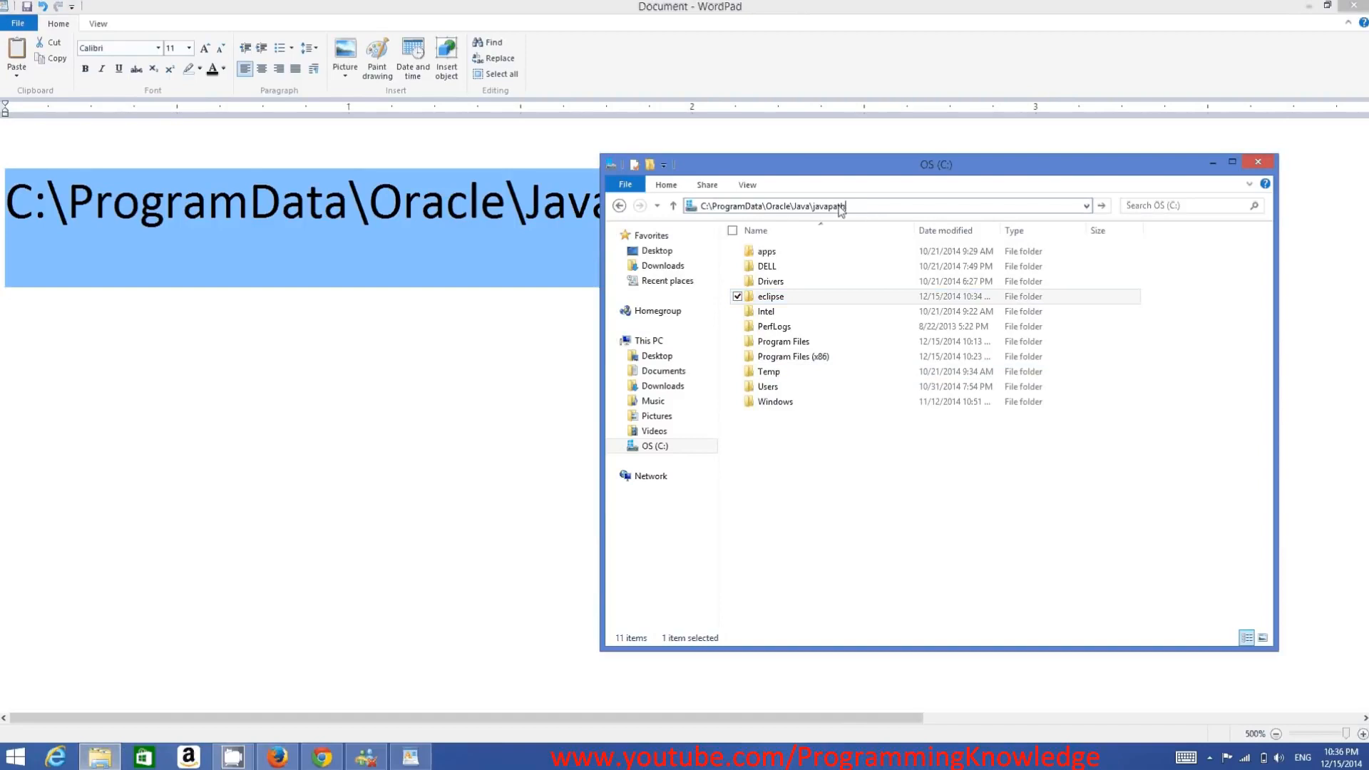
pyautogui.press('Return')
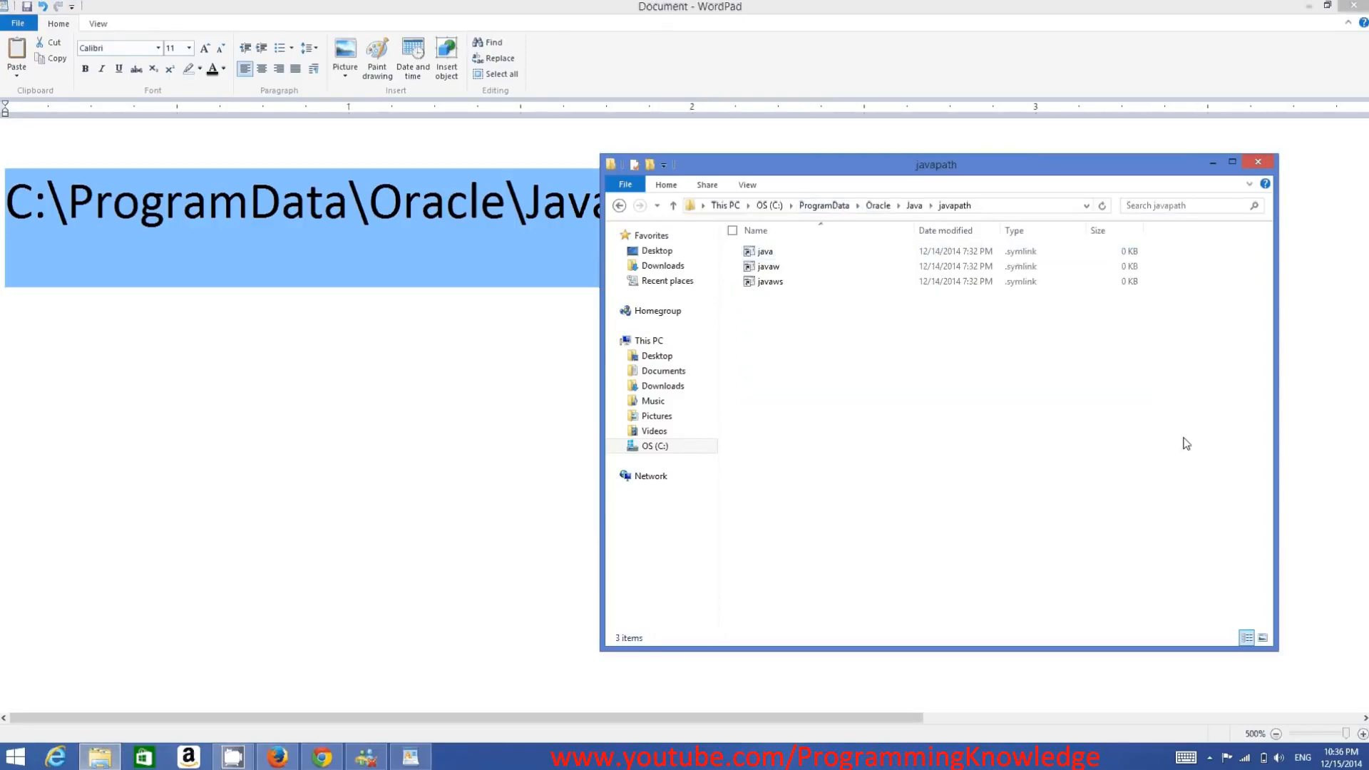
pyautogui.moveTo(1198, 438); pyautogui.dragTo(772, 254)
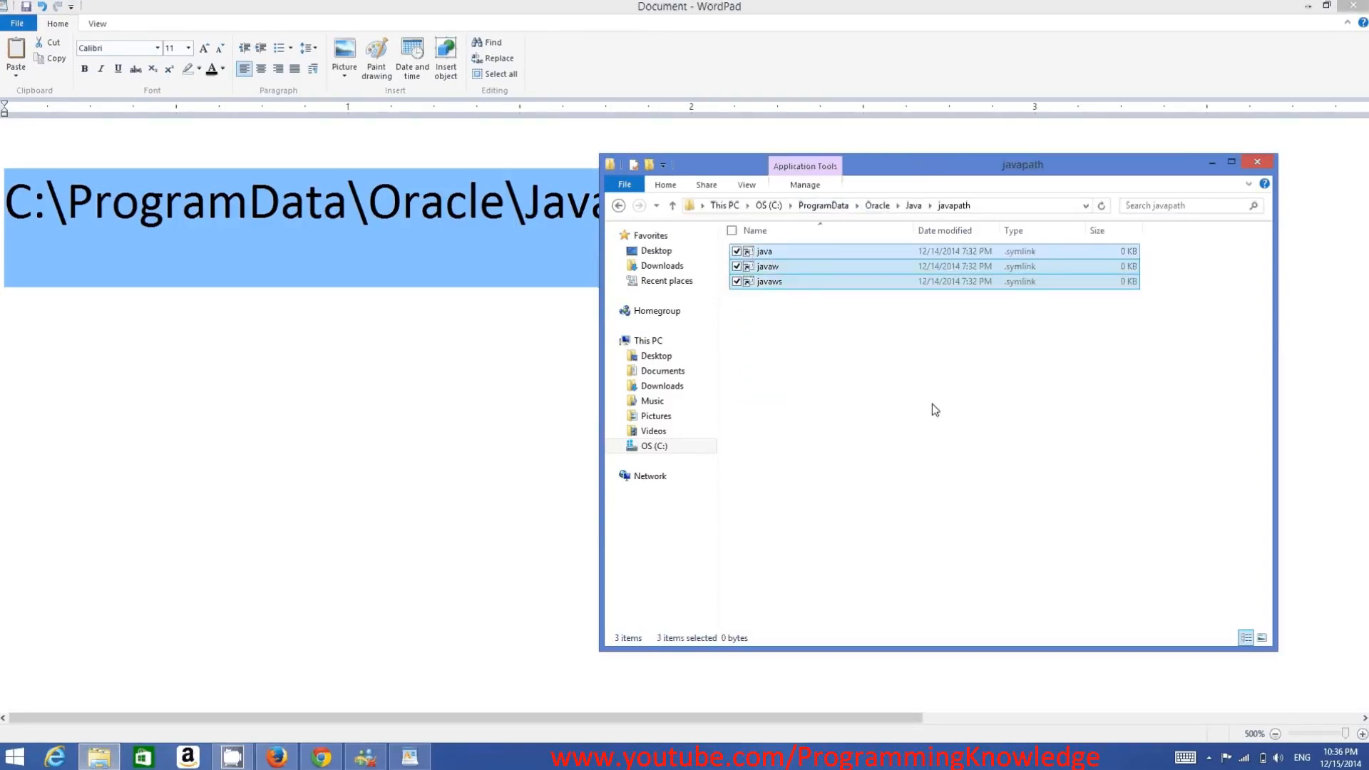
# - Deselect the files, minimize the javapath folder and WordPad windows, and find and open the System settings
pyautogui.click(932, 405)
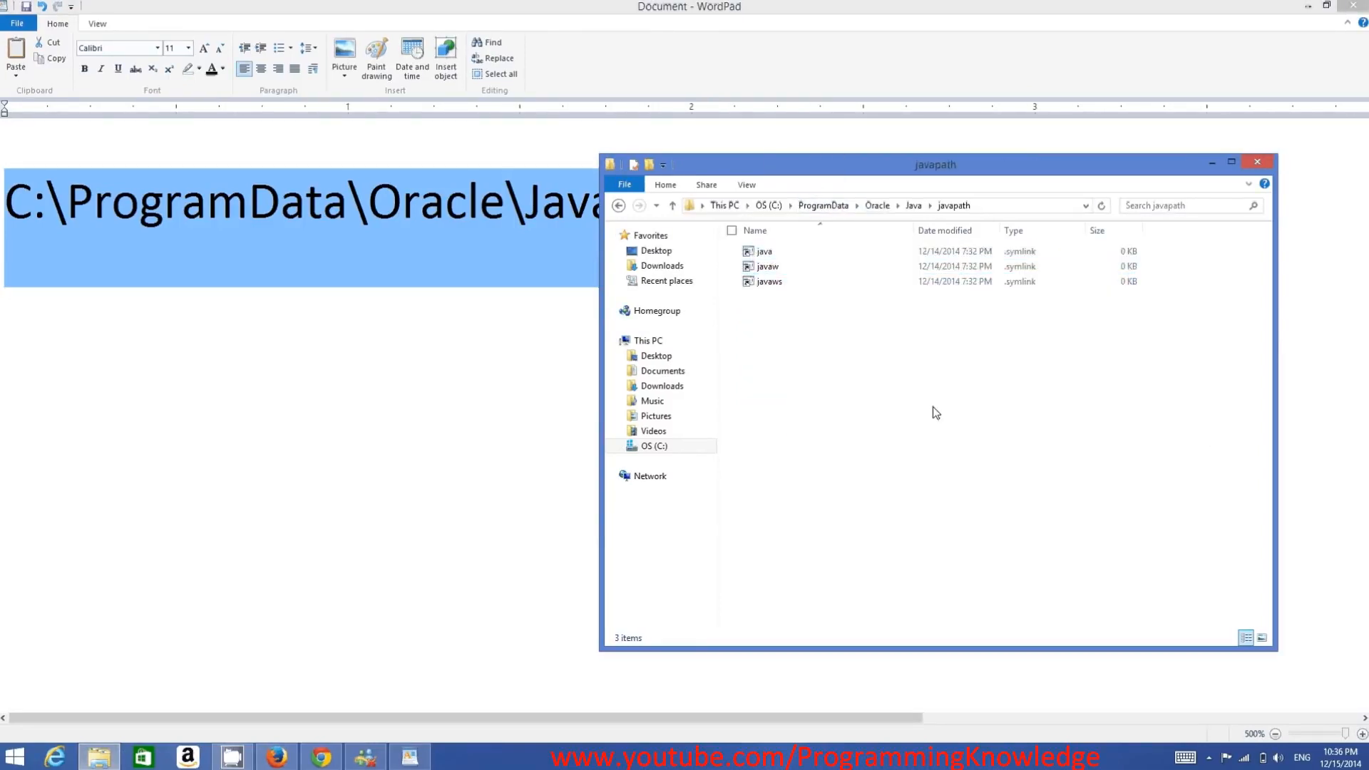
pyautogui.click(1211, 164)
pyautogui.click(1307, 7)
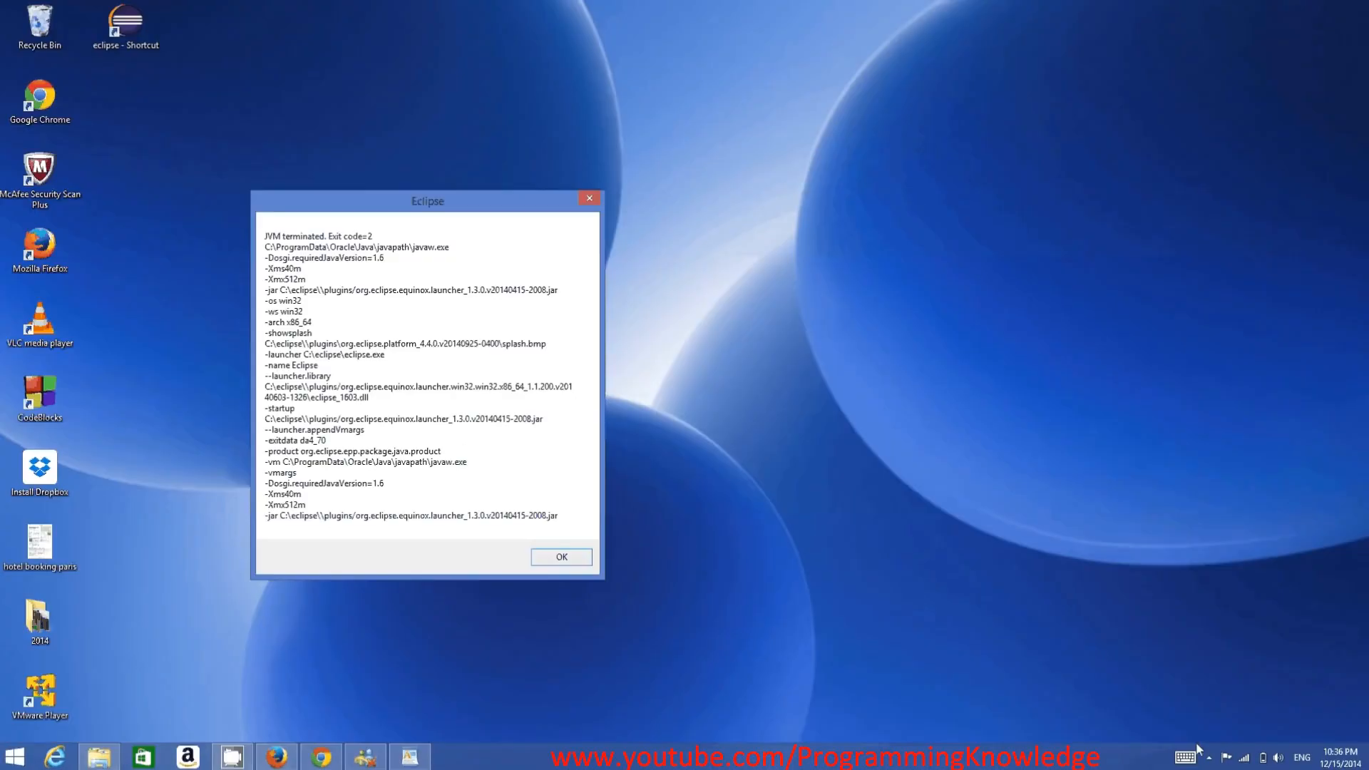
pyautogui.click(1312, 285)
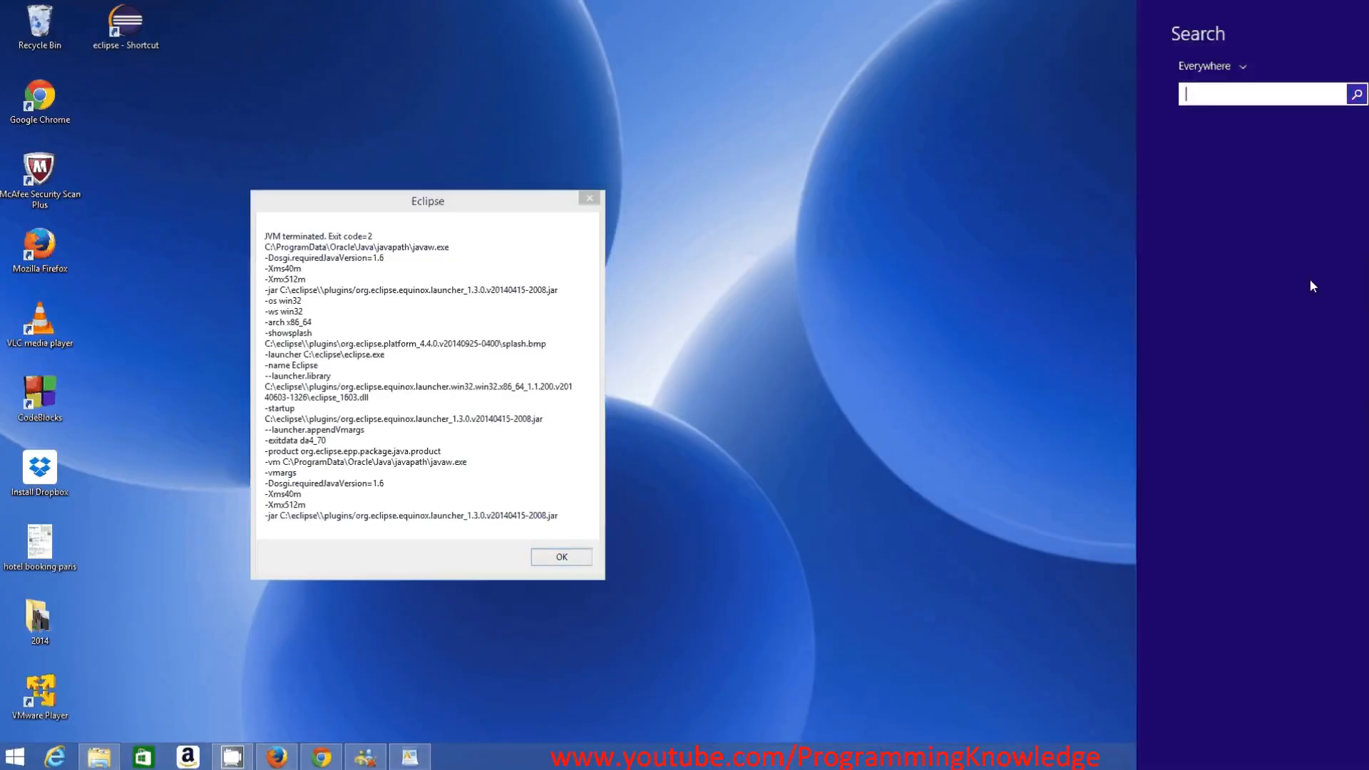
pyautogui.write('sz')
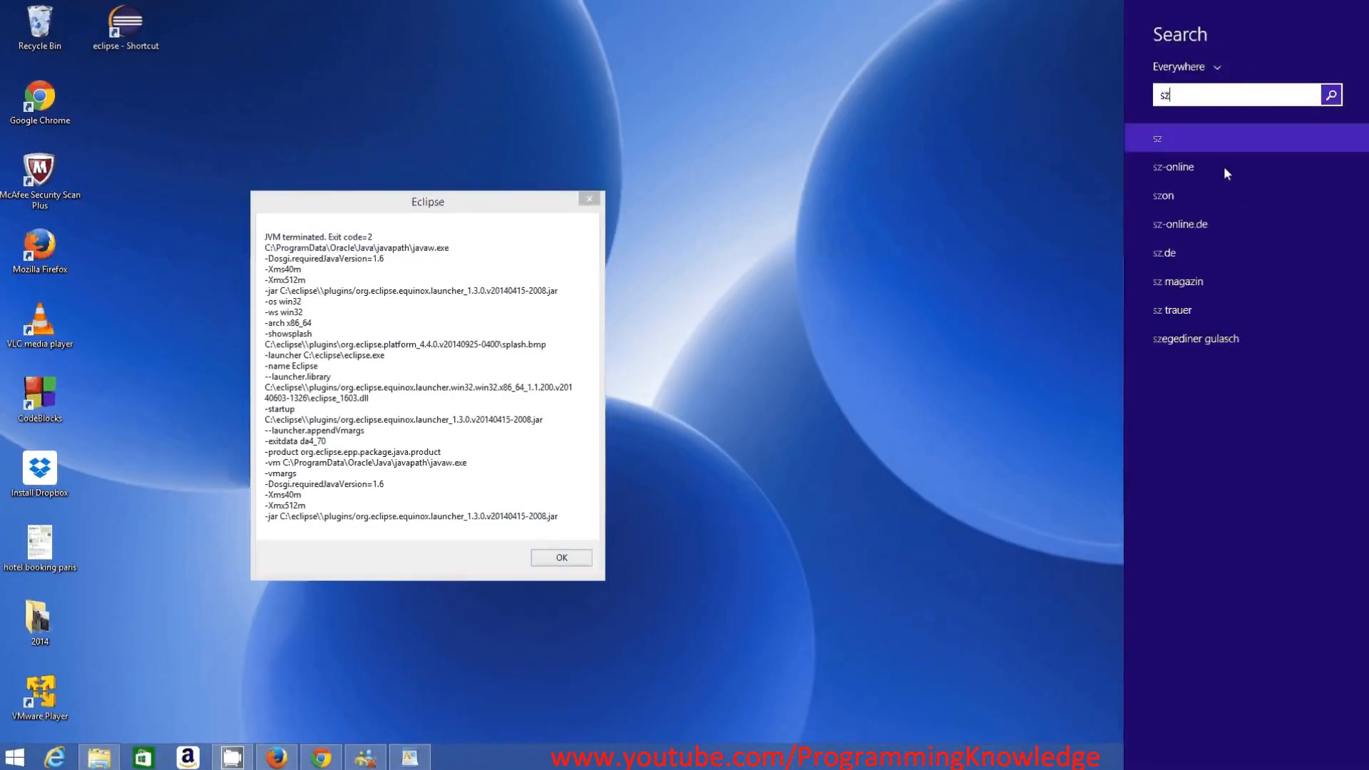
pyautogui.press('BackSpace')
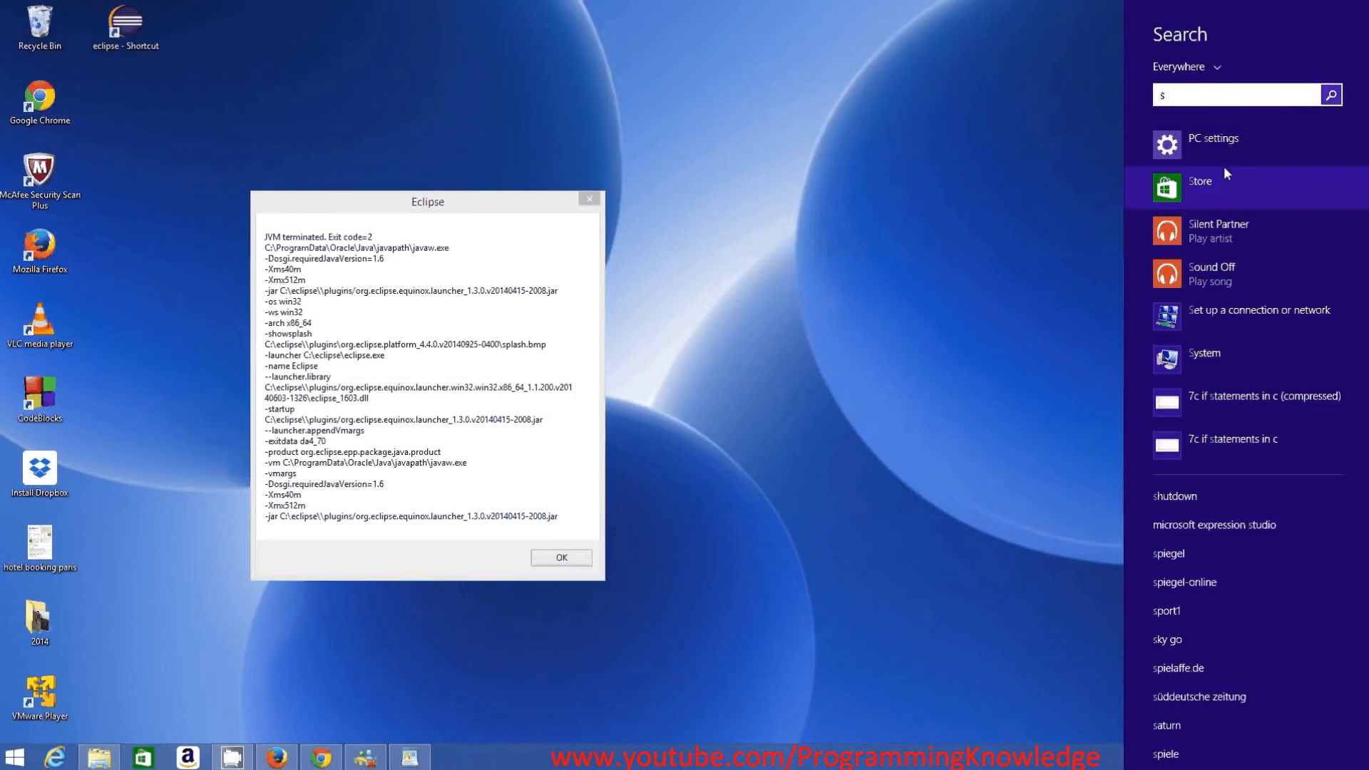
pyautogui.press('Escape')
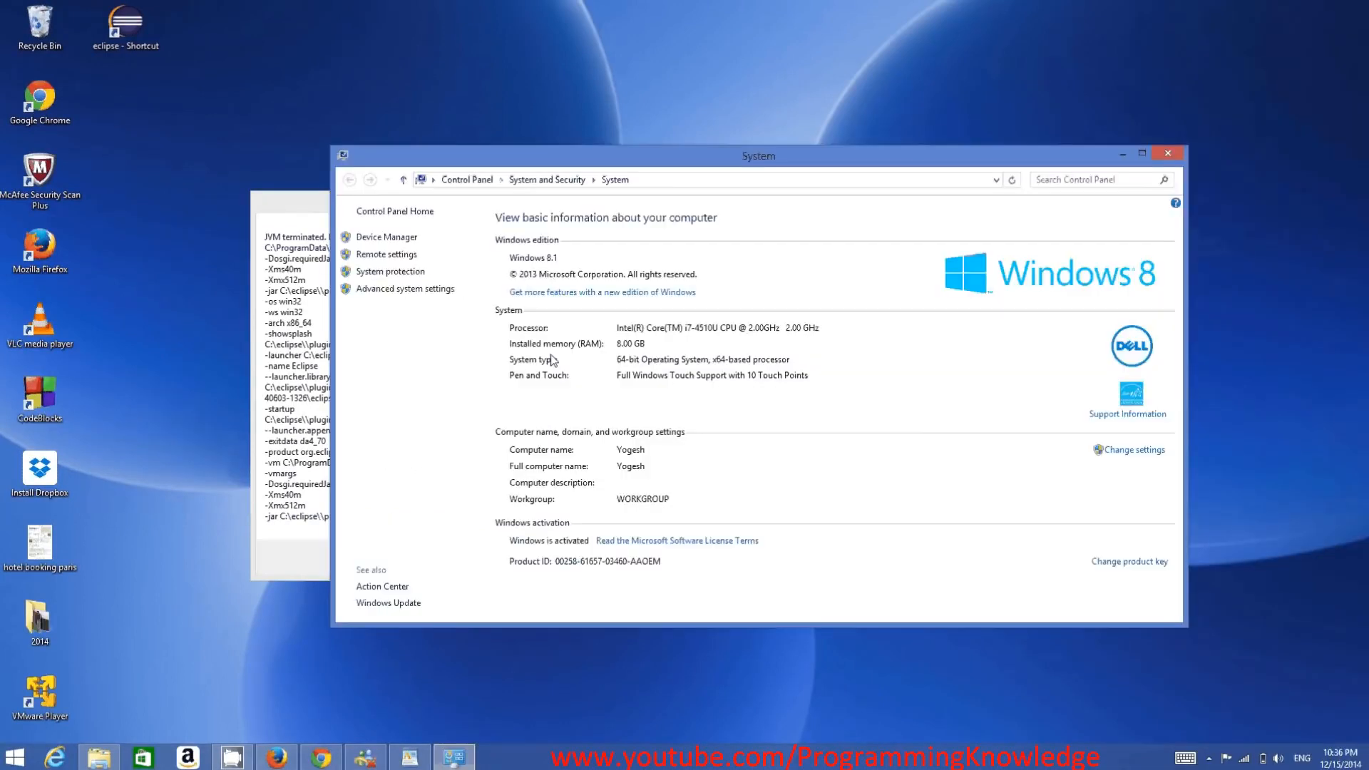
# - Open the environment variables from the advanced system settings and open the system variable Path for editing
pyautogui.click(404, 289)
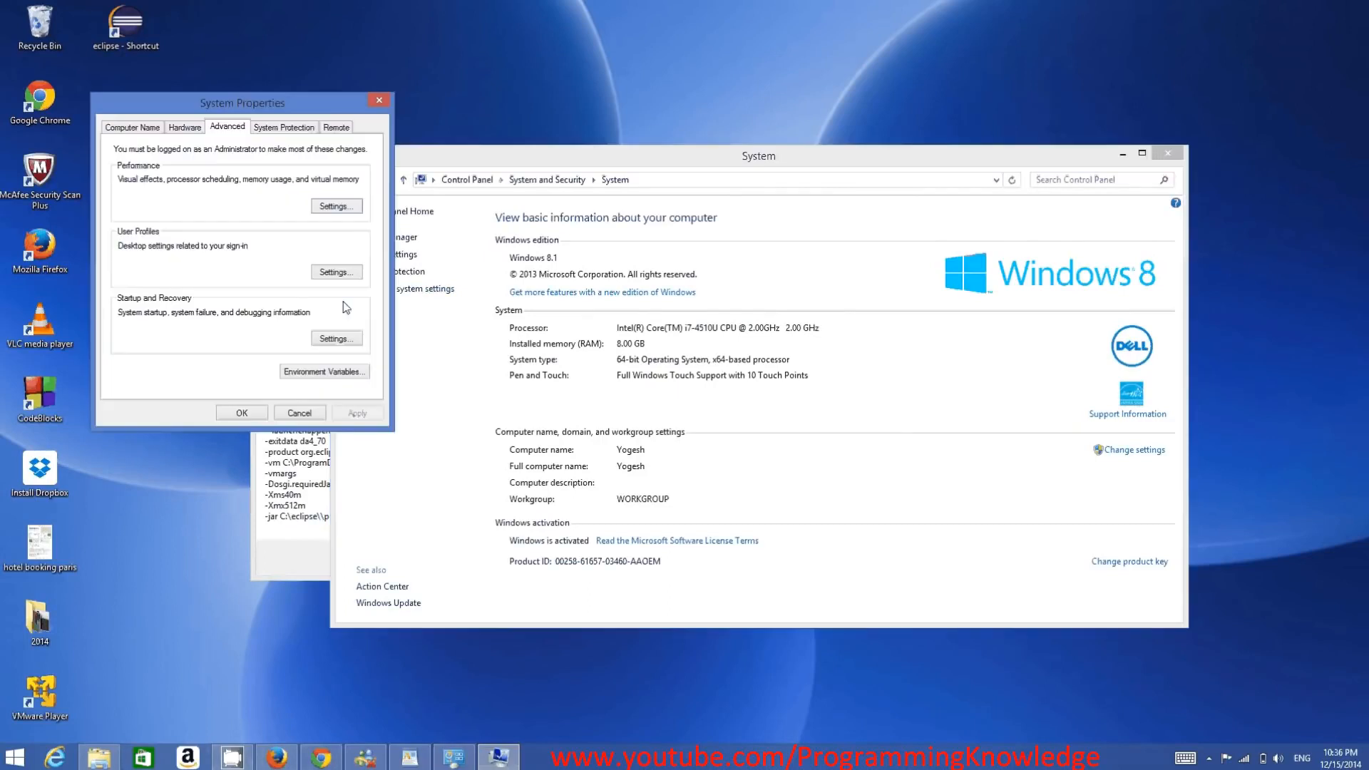
pyautogui.click(298, 377)
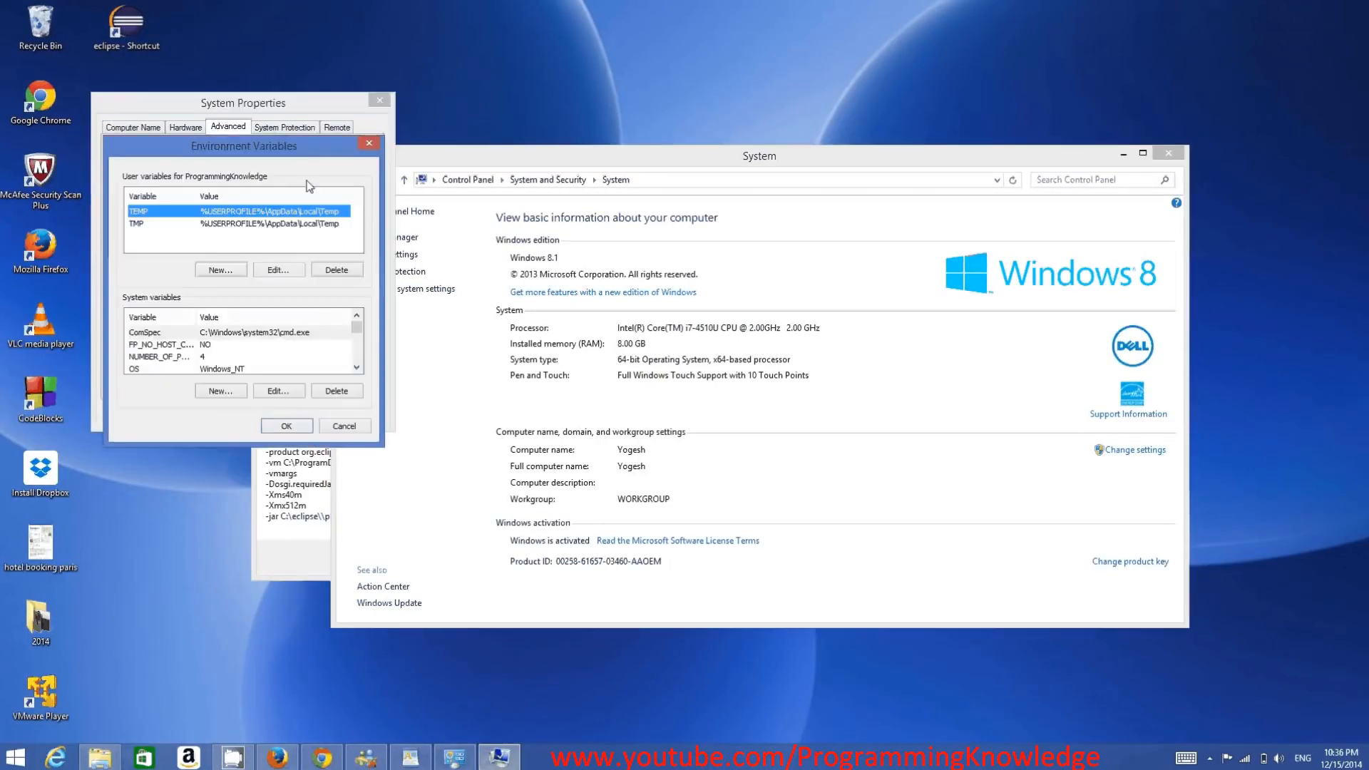
pyautogui.moveTo(308, 146); pyautogui.dragTo(495, 162)
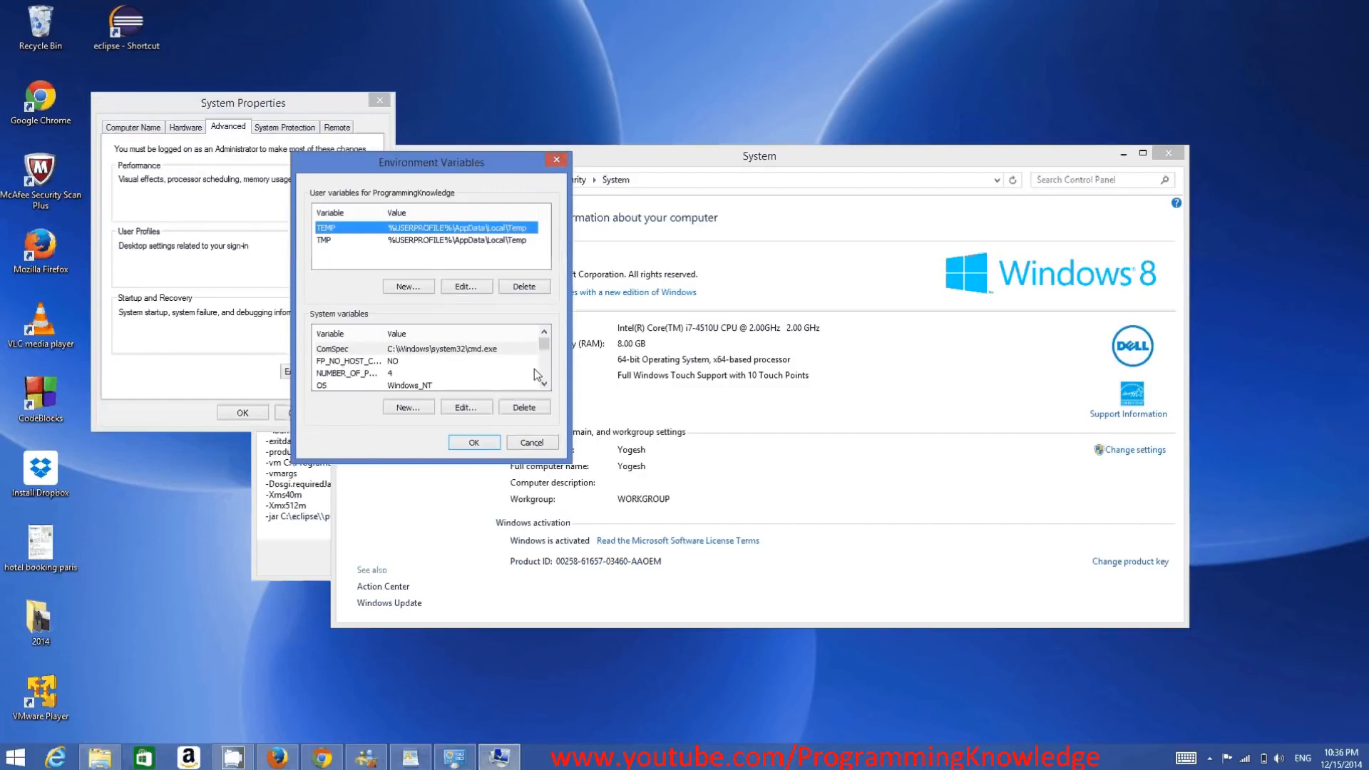
pyautogui.doubleClick(544, 383)
pyautogui.click(443, 373)
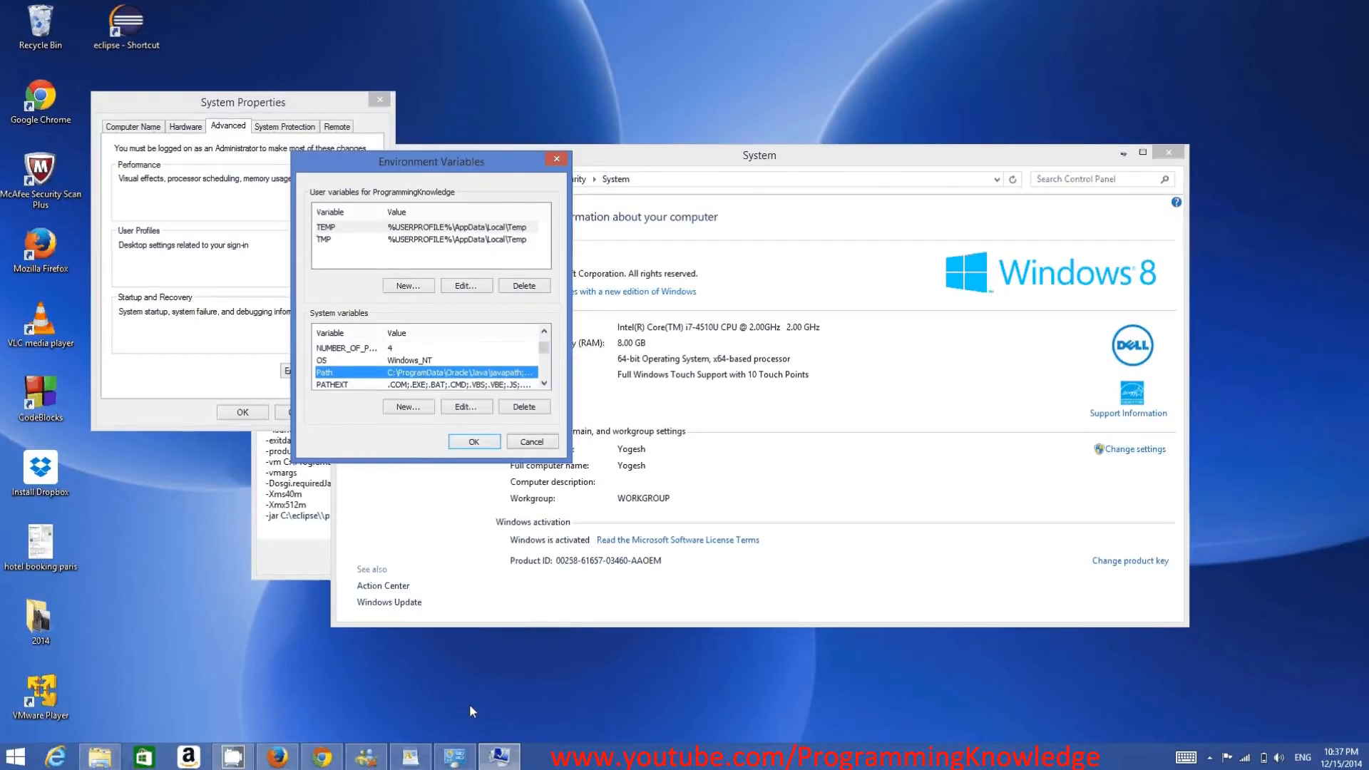
pyautogui.doubleClick(457, 373)
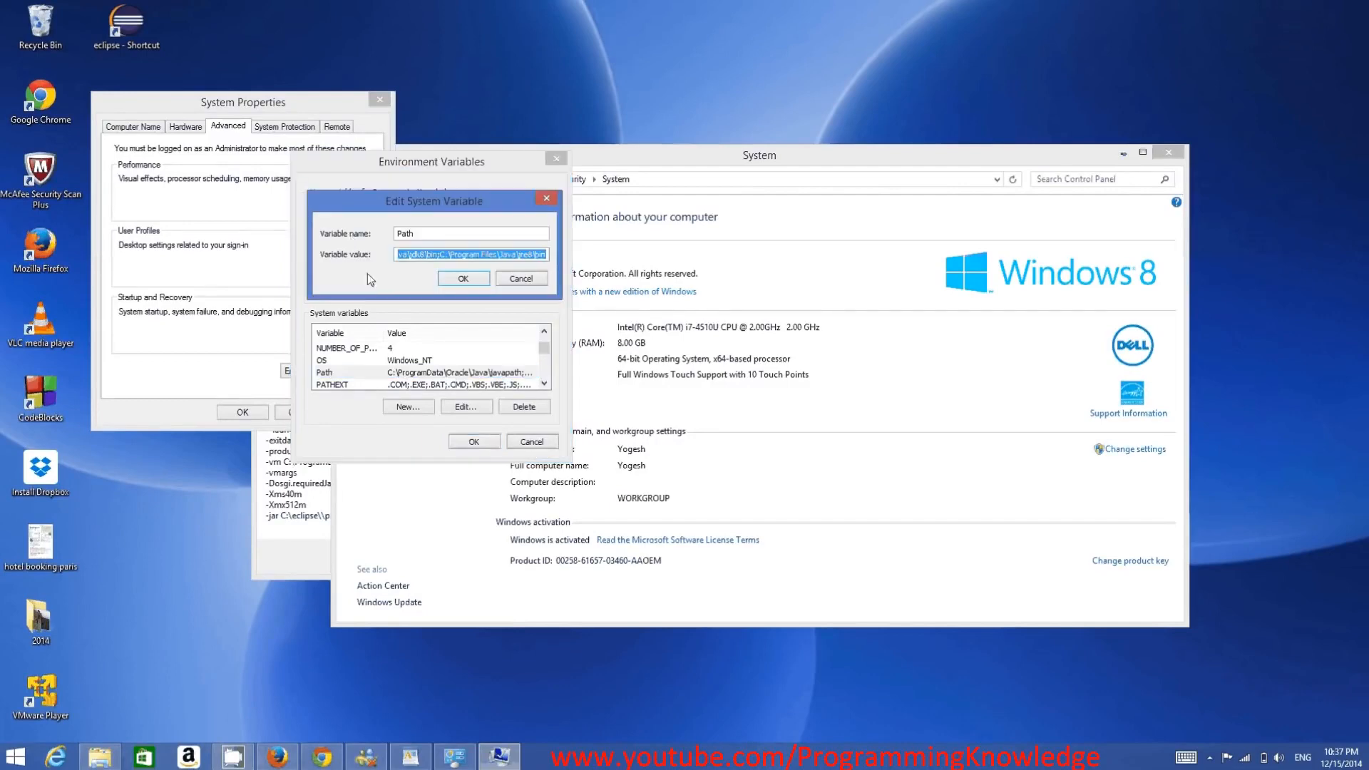
# - Compare the start of the Path value with the C:\ProgramData\Oracle\Java\javapath line written in WordPad
pyautogui.moveTo(417, 255); pyautogui.dragTo(326, 249)
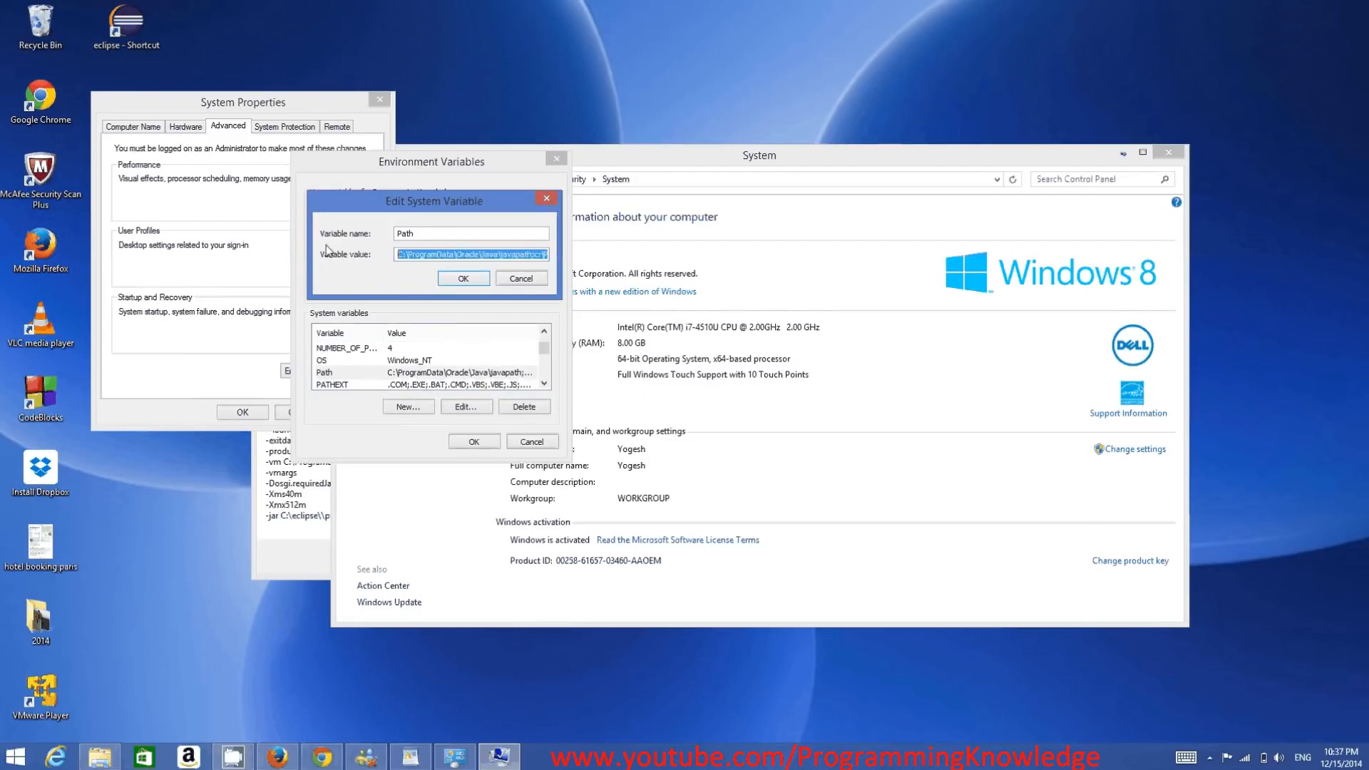
pyautogui.click(416, 761)
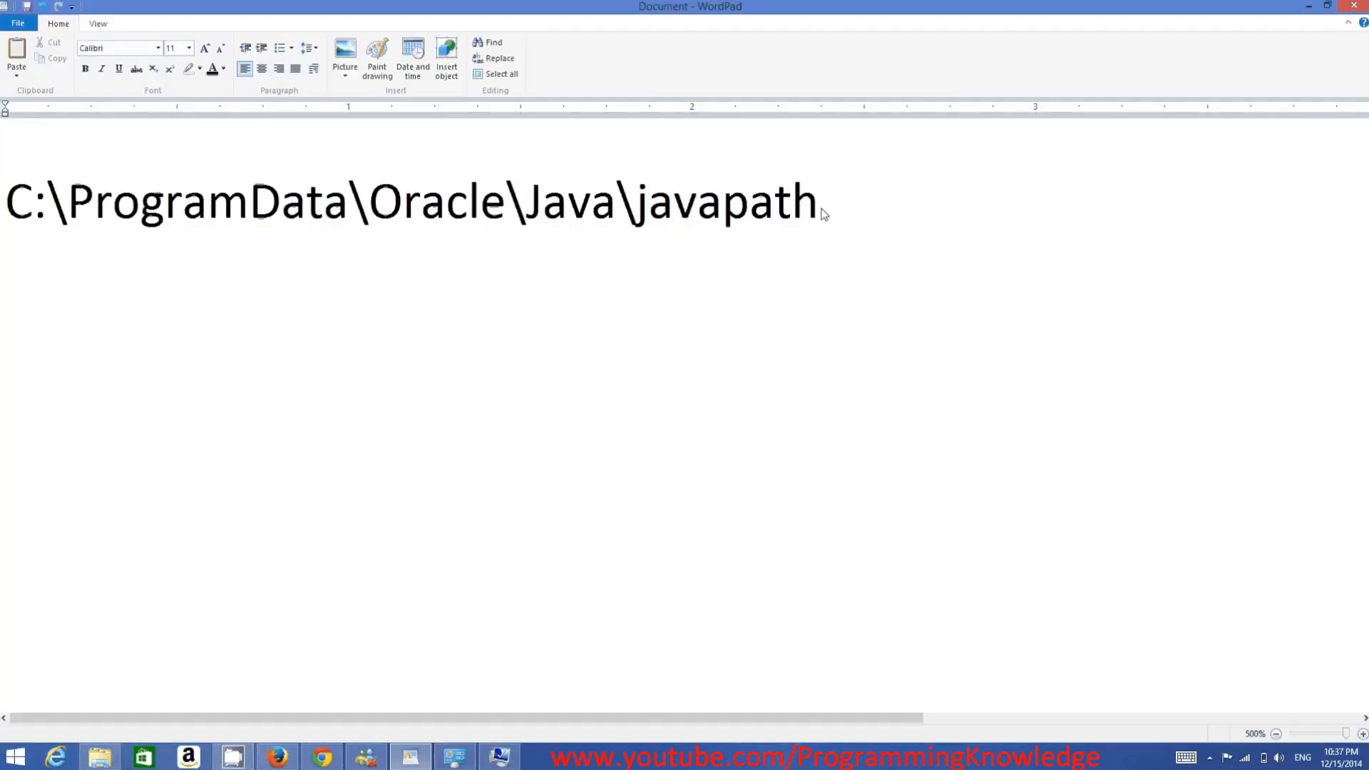
pyautogui.doubleClick(710, 207)
pyautogui.moveTo(710, 207); pyautogui.dragTo(82, 292)
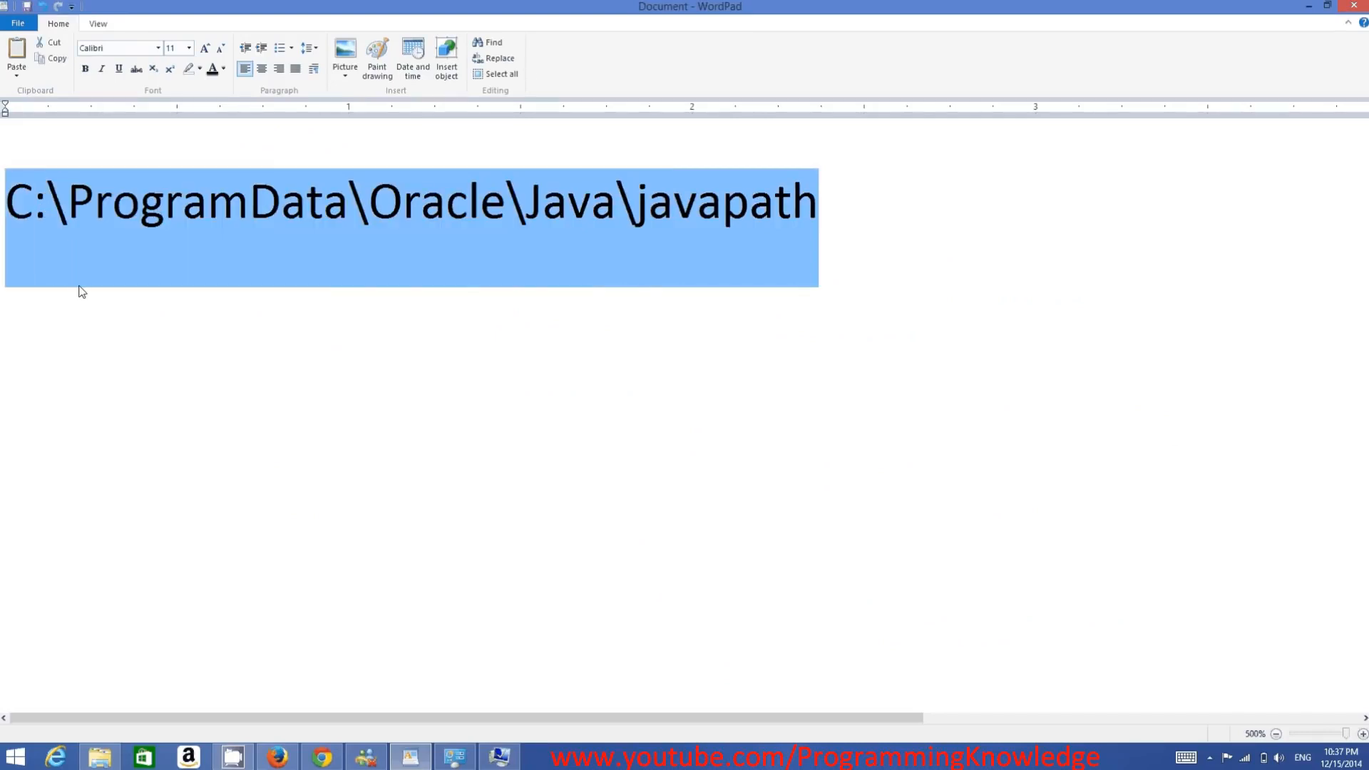
# - Remove the entry C:\ProgramData\Oracle\Java\javapath; from the system Path variable and save the change through all open dialogs
pyautogui.click(499, 757)
pyautogui.click(490, 255)
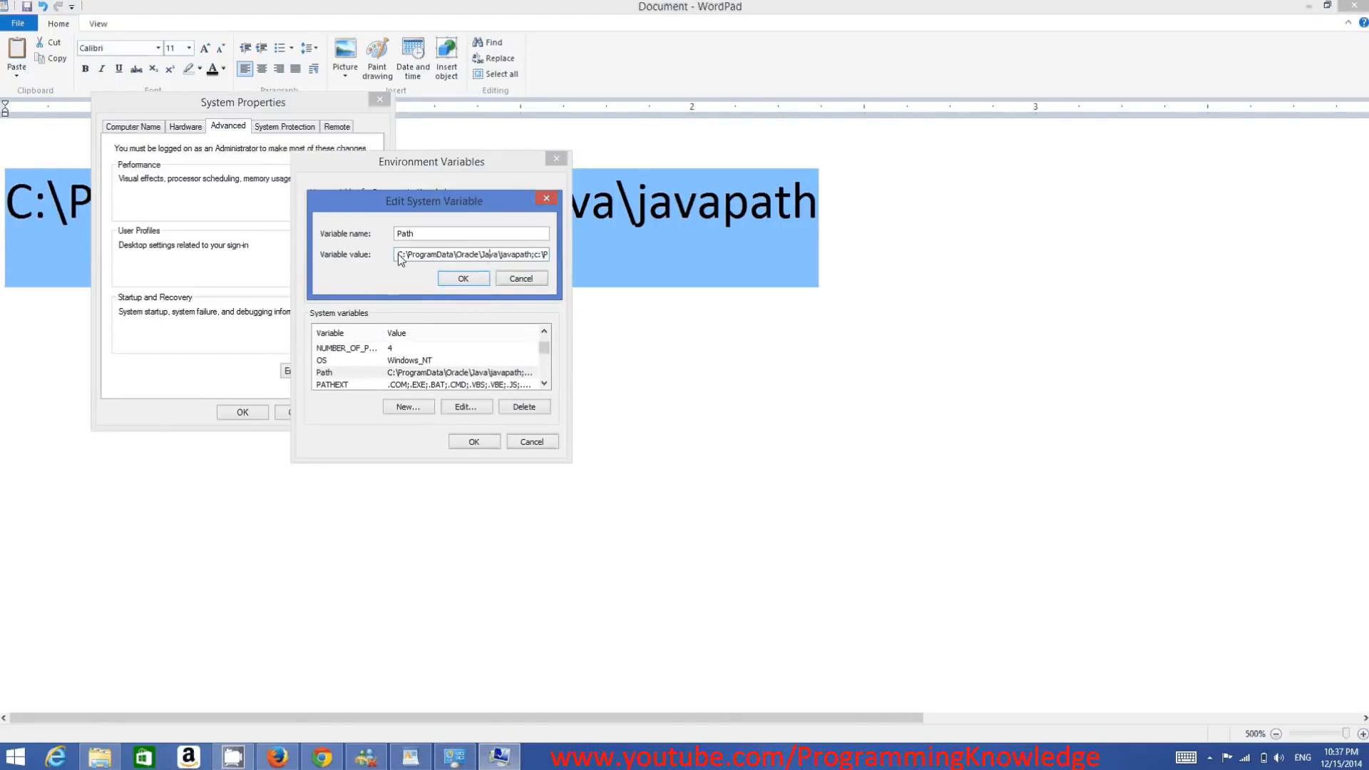
pyautogui.moveTo(402, 254); pyautogui.dragTo(537, 260)
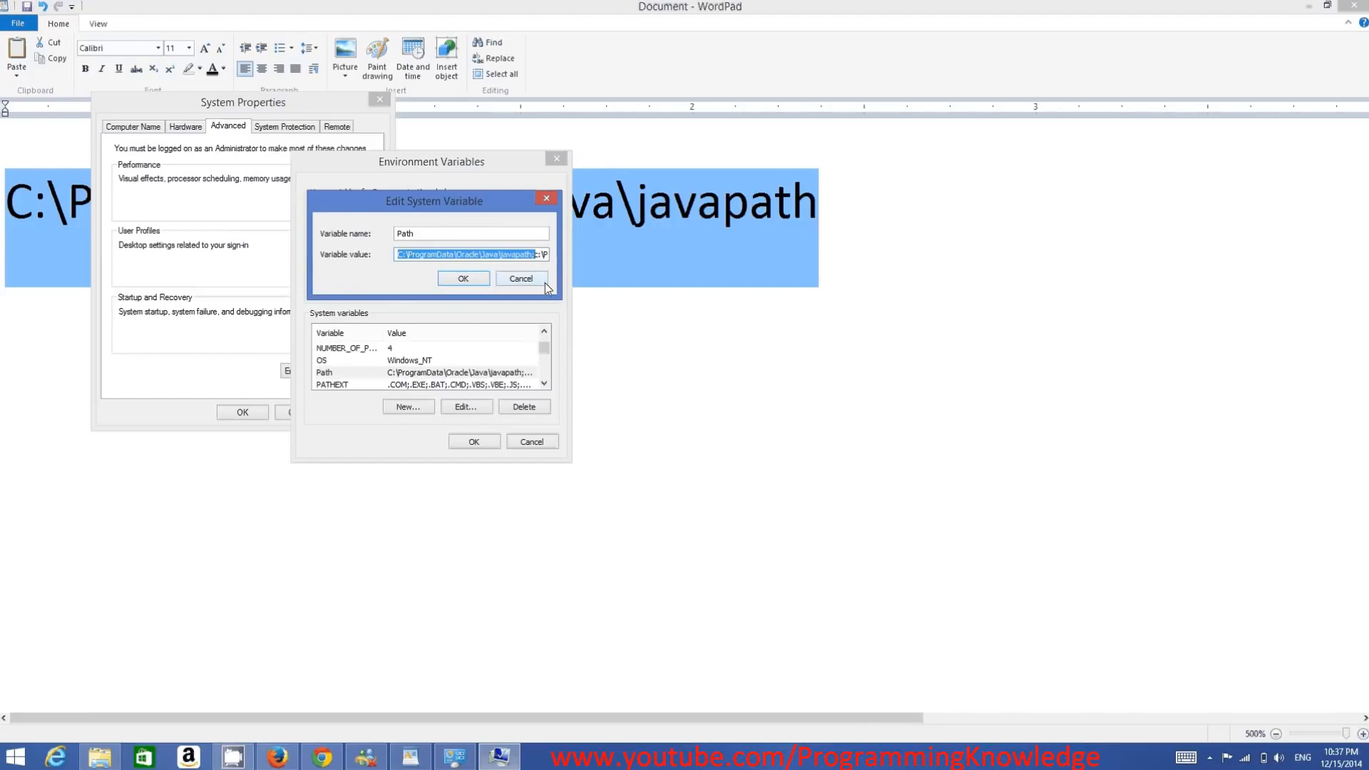
pyautogui.press('Delete')
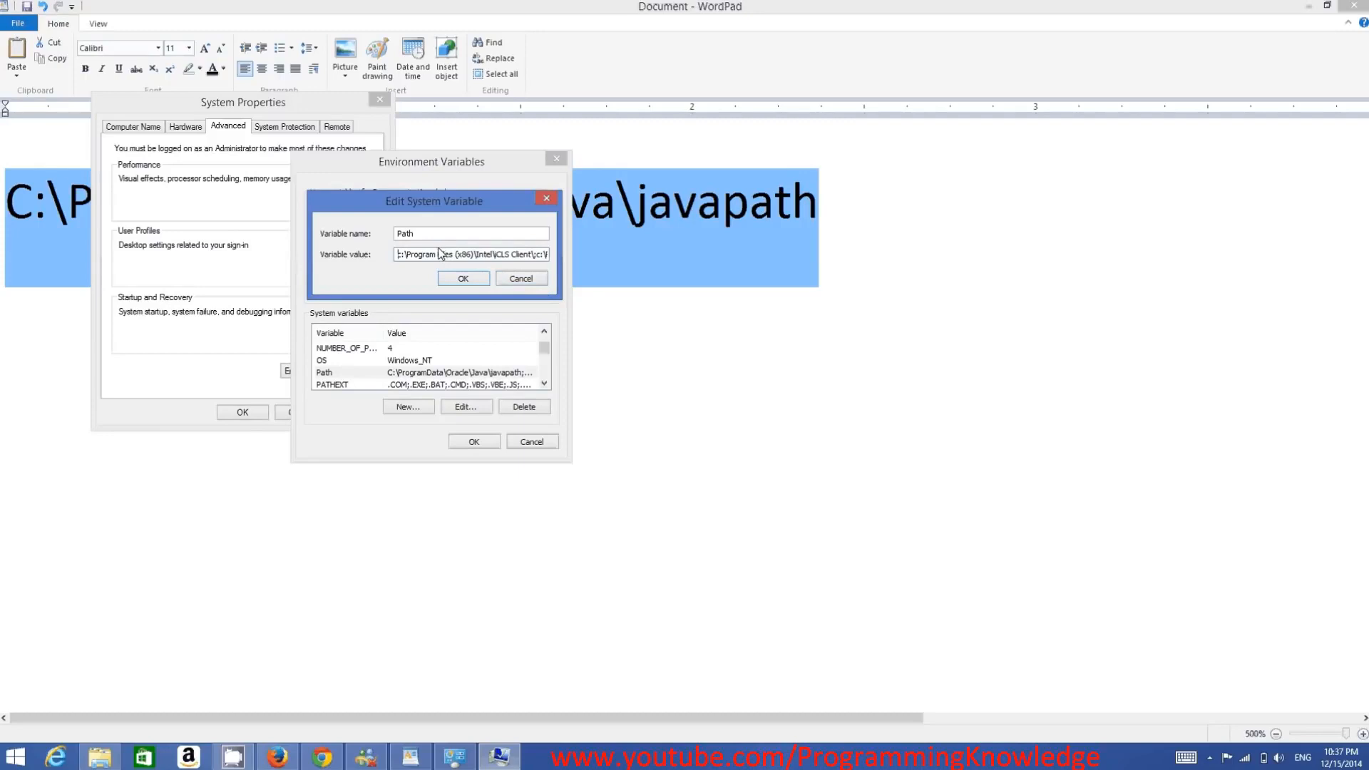
pyautogui.click(464, 279)
pyautogui.click(490, 442)
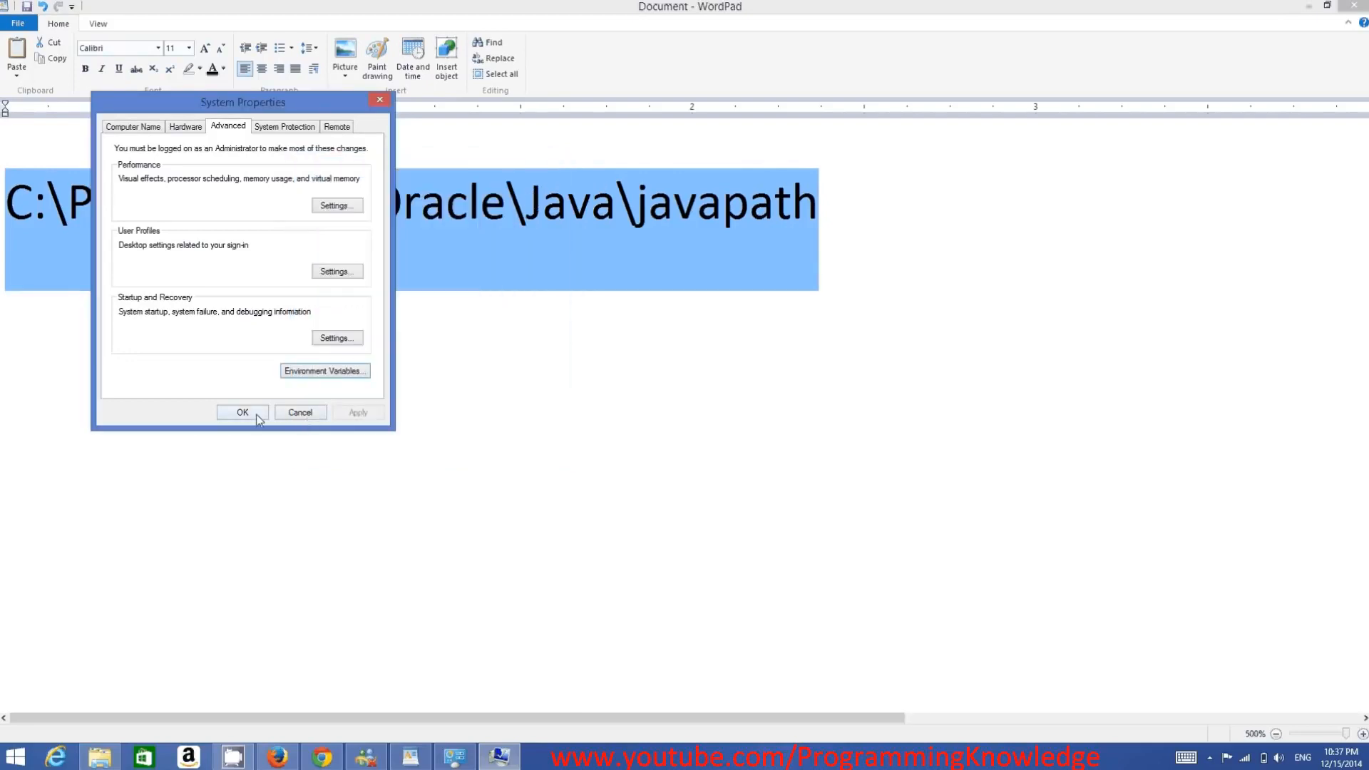
pyautogui.click(256, 413)
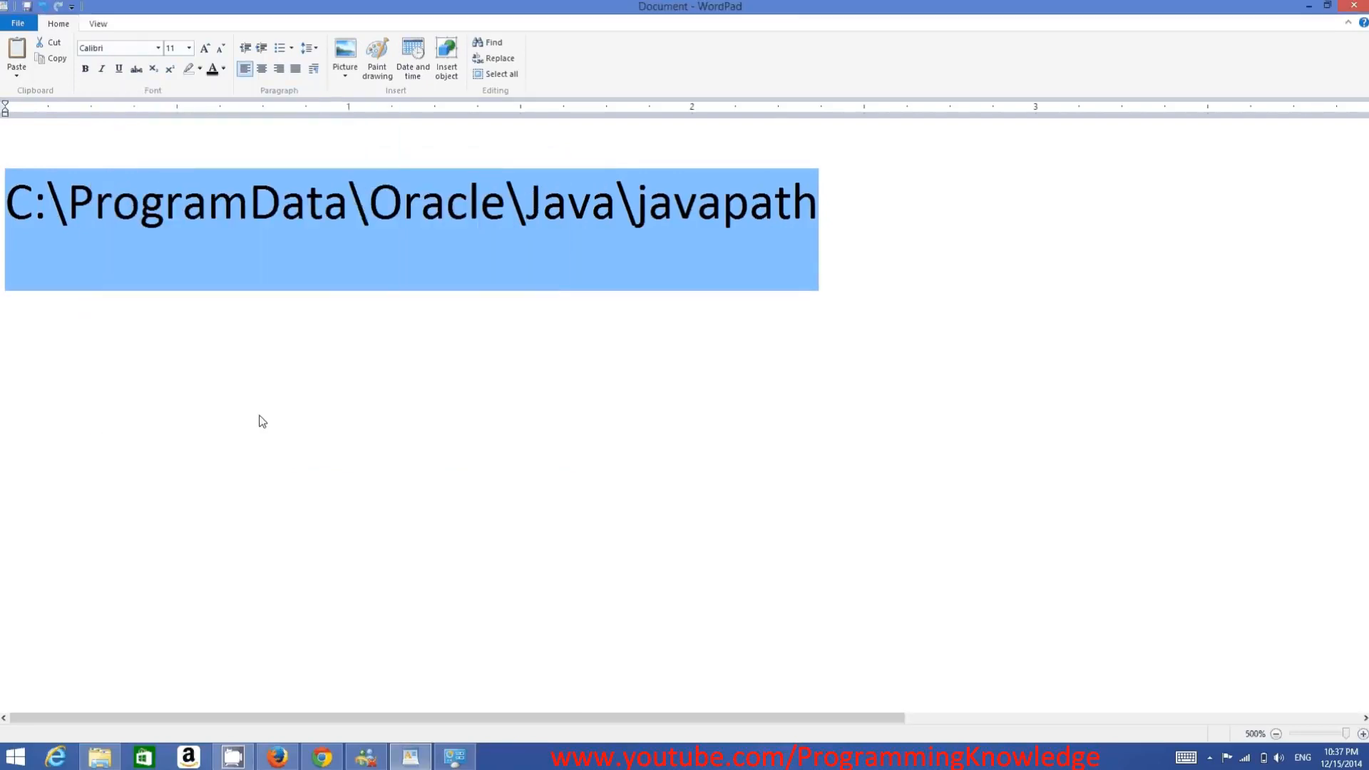
# - Minimize WordPad, close the System window and dismiss the Eclipse JVM error message
pyautogui.click(1308, 8)
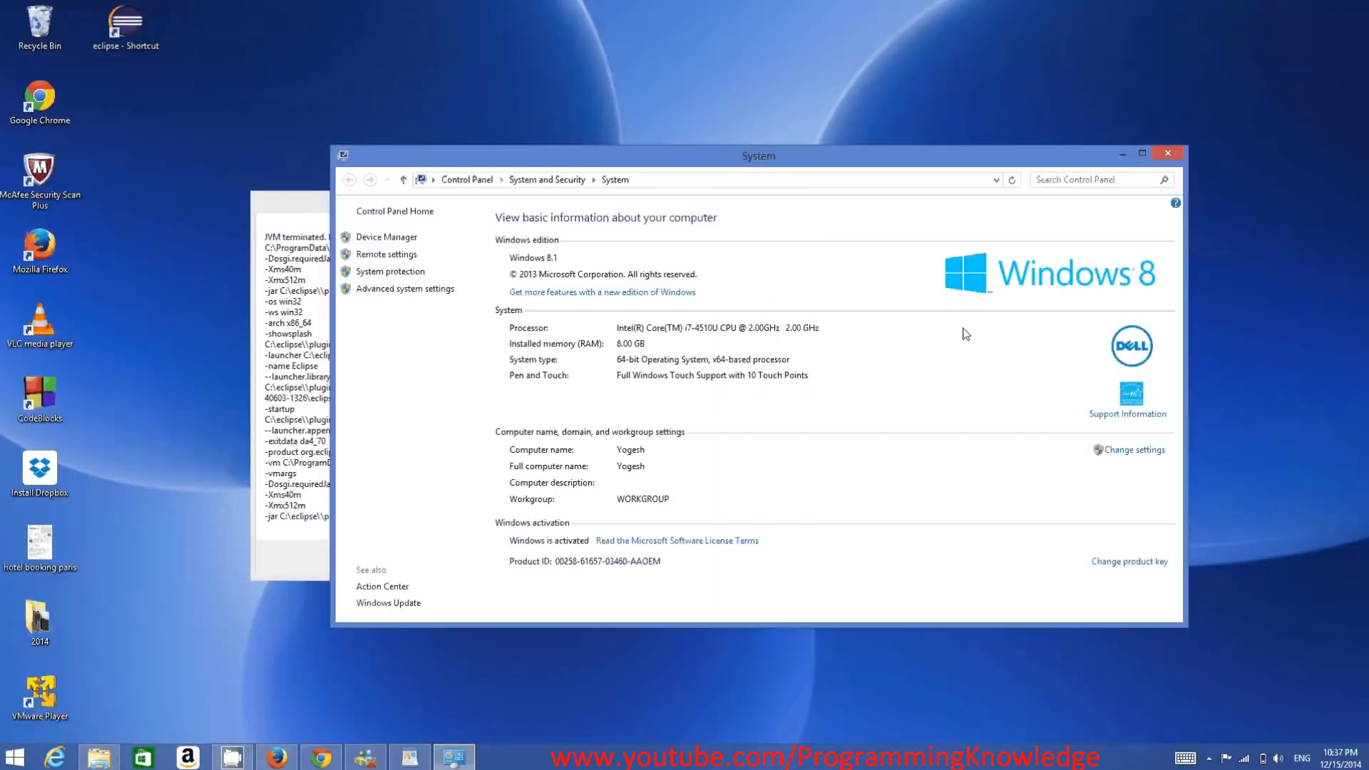
pyautogui.click(1169, 153)
pyautogui.click(557, 558)
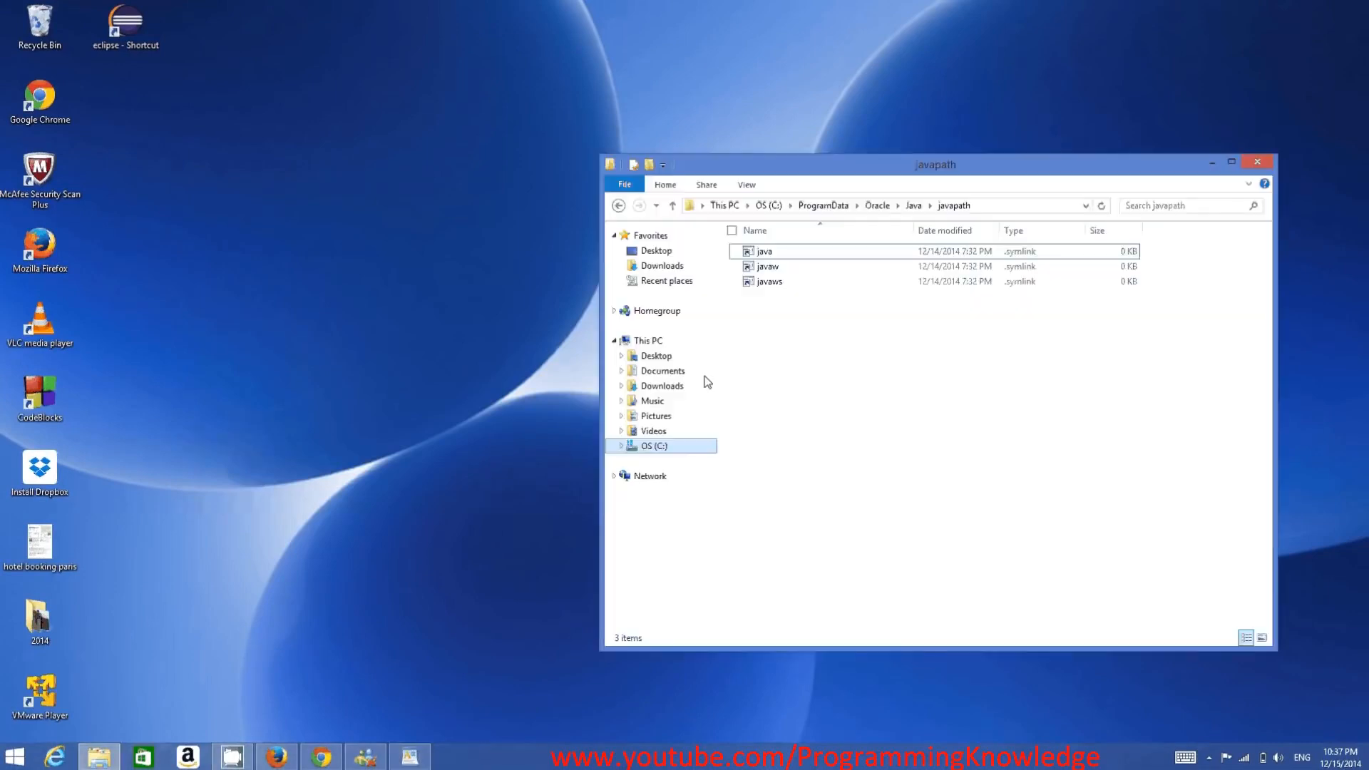
# - Go back to the C: drive in File Explorer, open the eclipse folder and launch the eclipse application
pyautogui.click(619, 206)
pyautogui.doubleClick(786, 297)
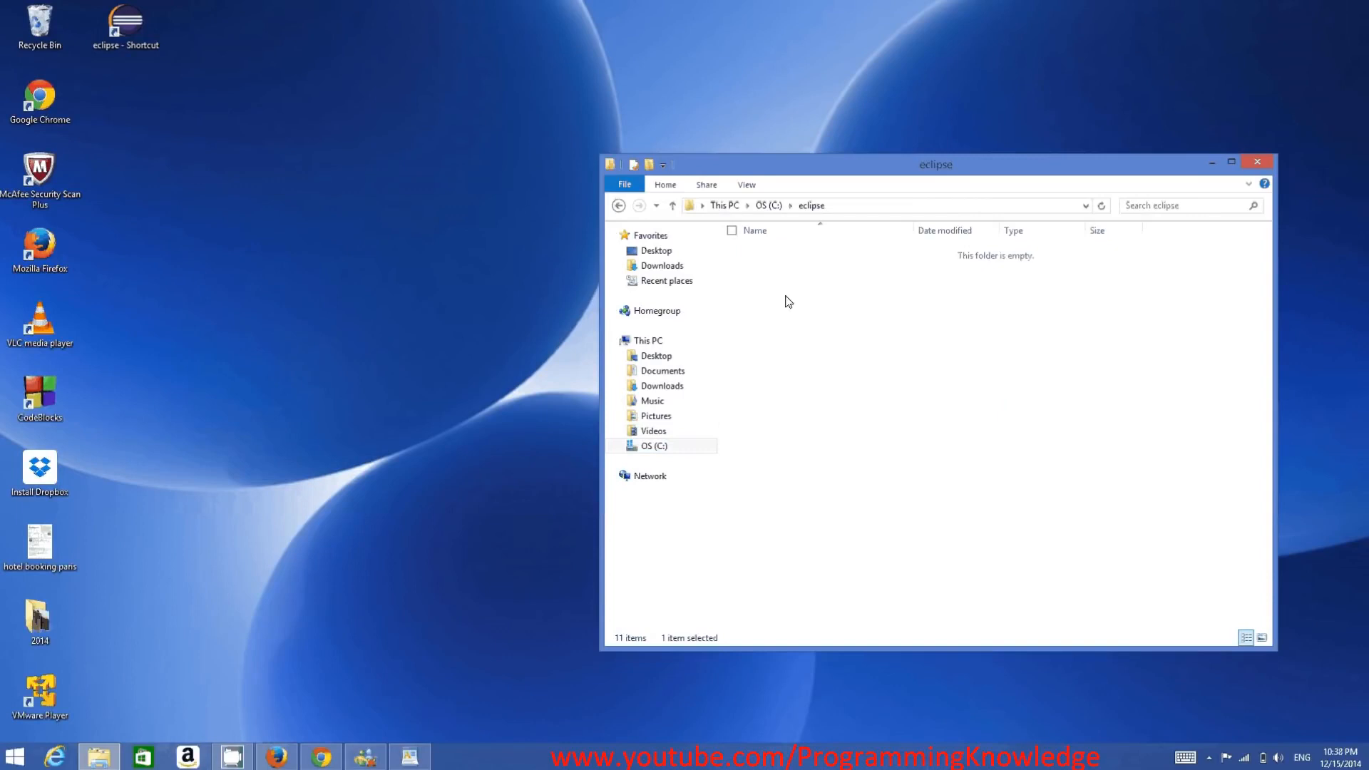
pyautogui.click(766, 376)
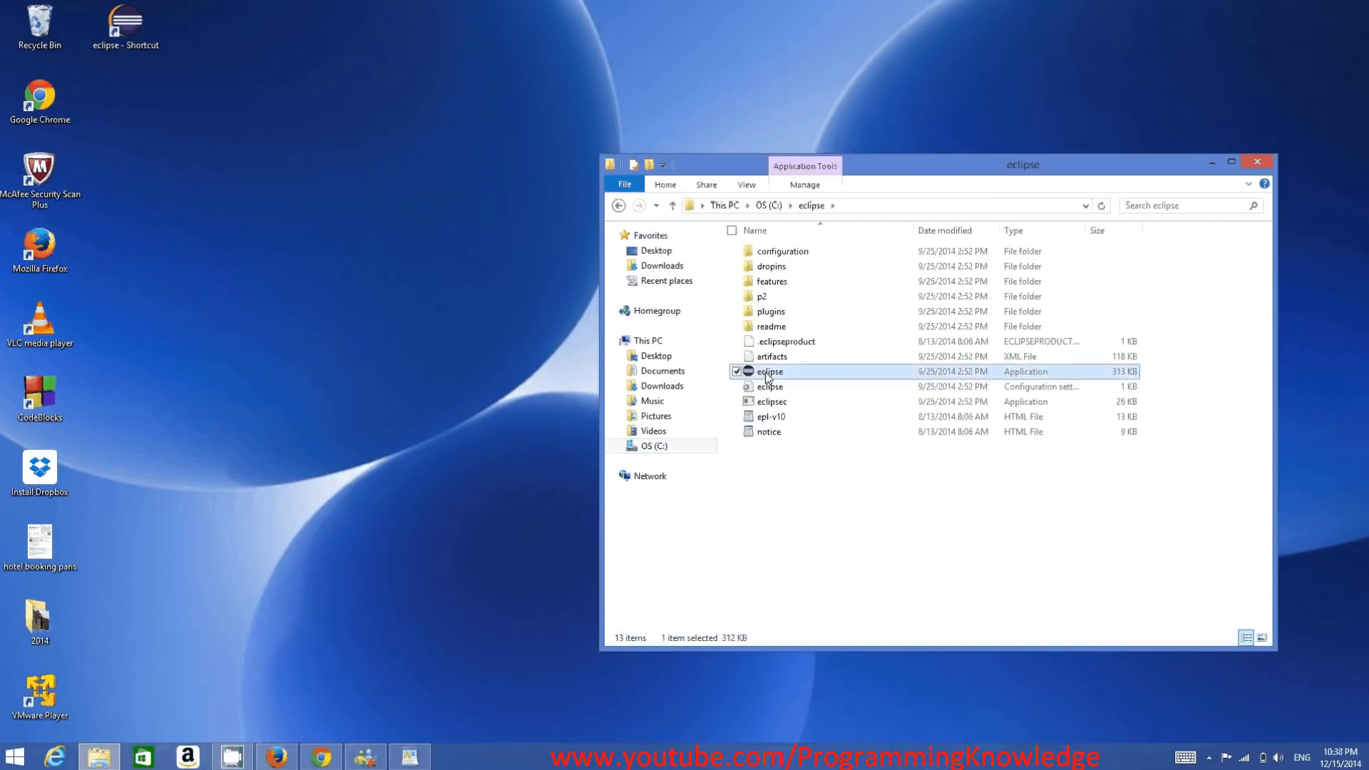
pyautogui.doubleClick(767, 373)
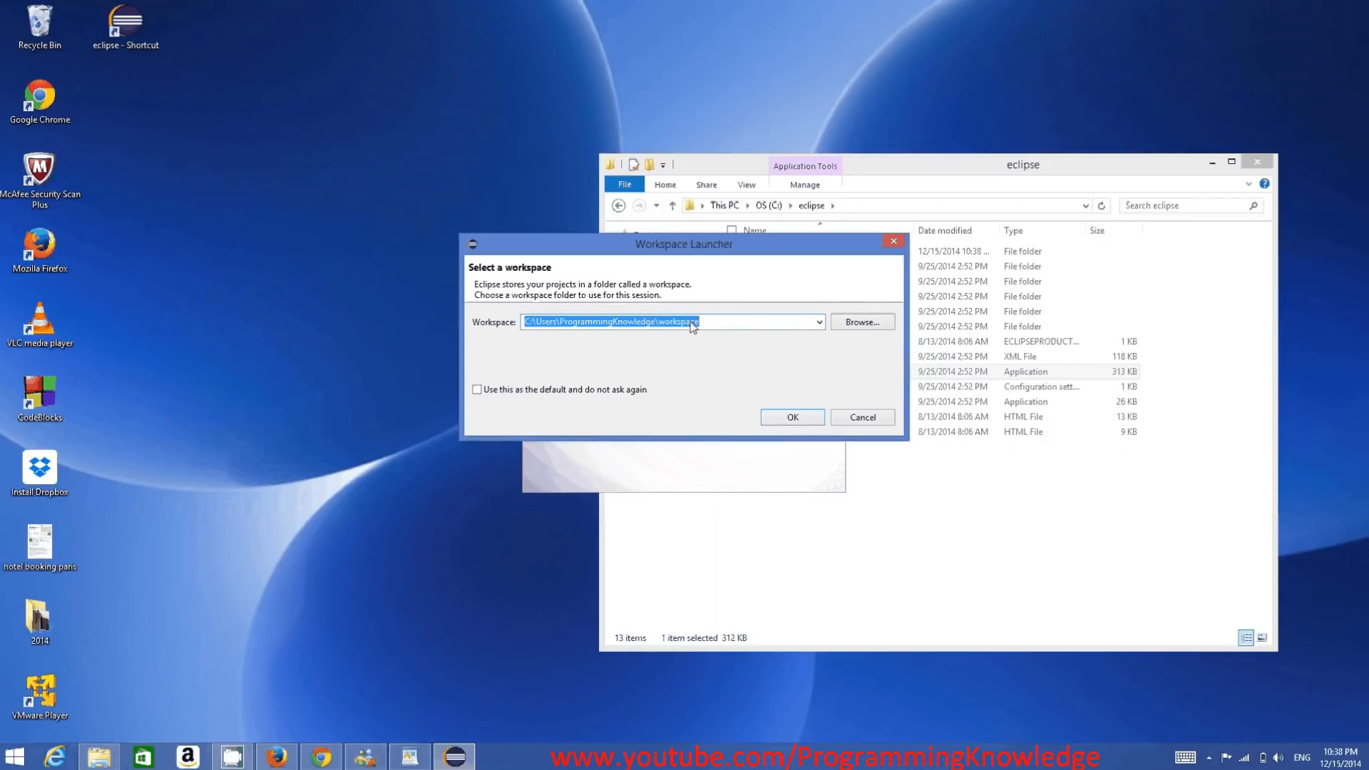
# - Accept the default workspace folder, minimize the eclipse folder window and maximize the Eclipse window
pyautogui.doubleClick(592, 323)
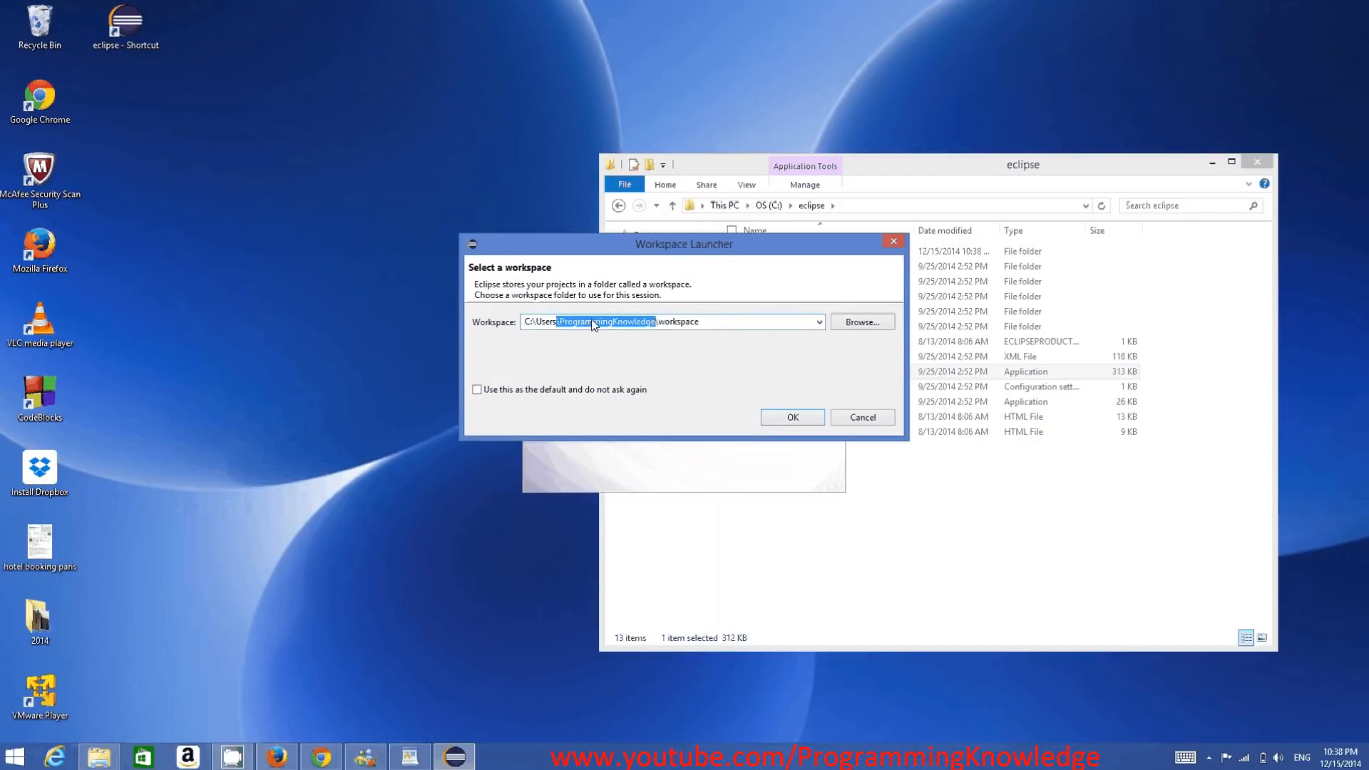
pyautogui.click(681, 322)
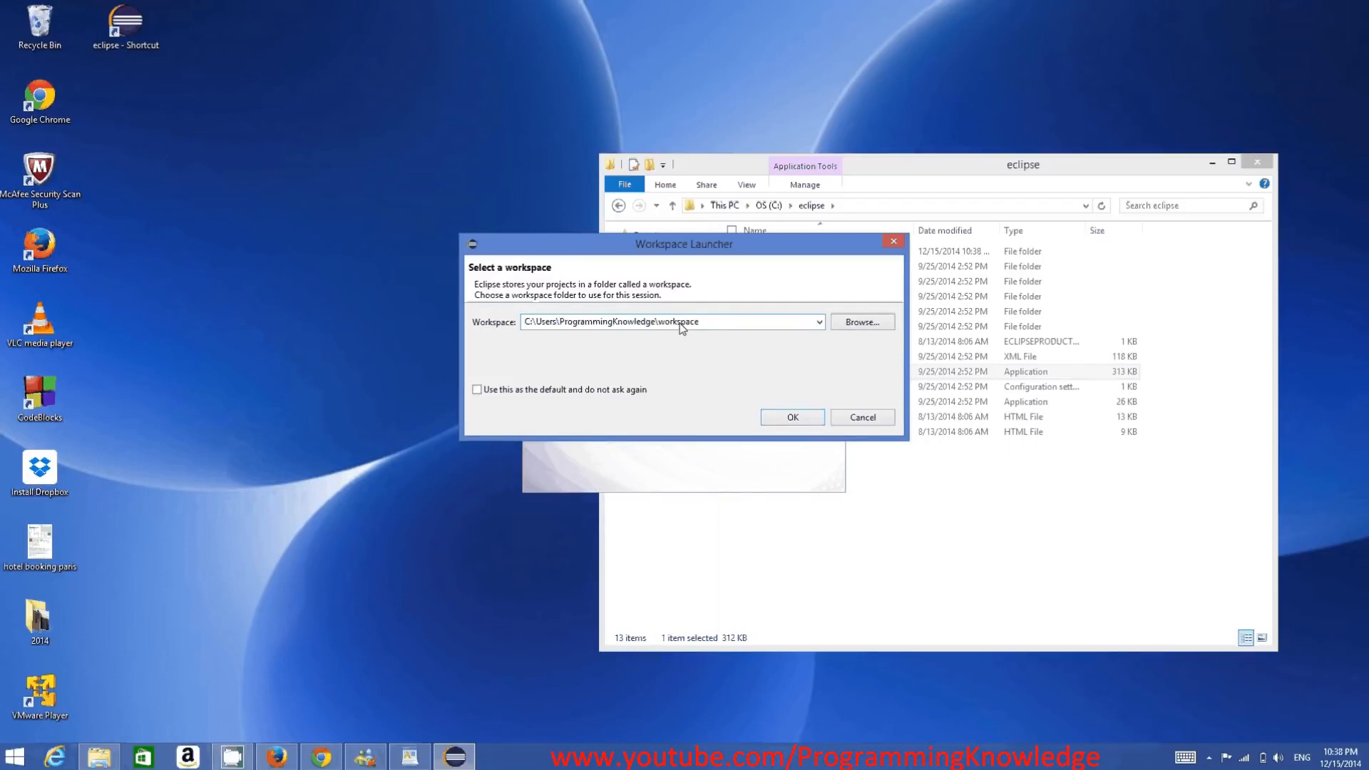
pyautogui.doubleClick(681, 322)
pyautogui.click(786, 420)
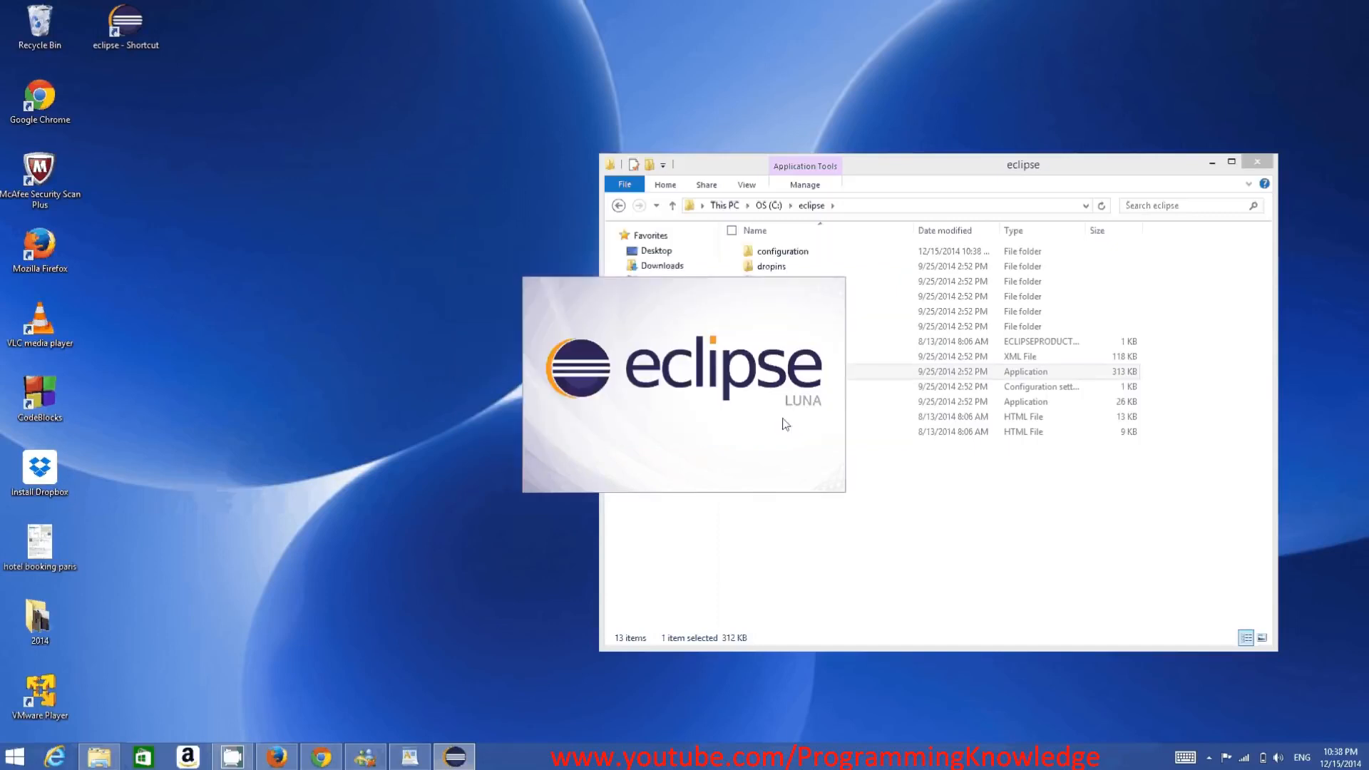
pyautogui.click(1212, 164)
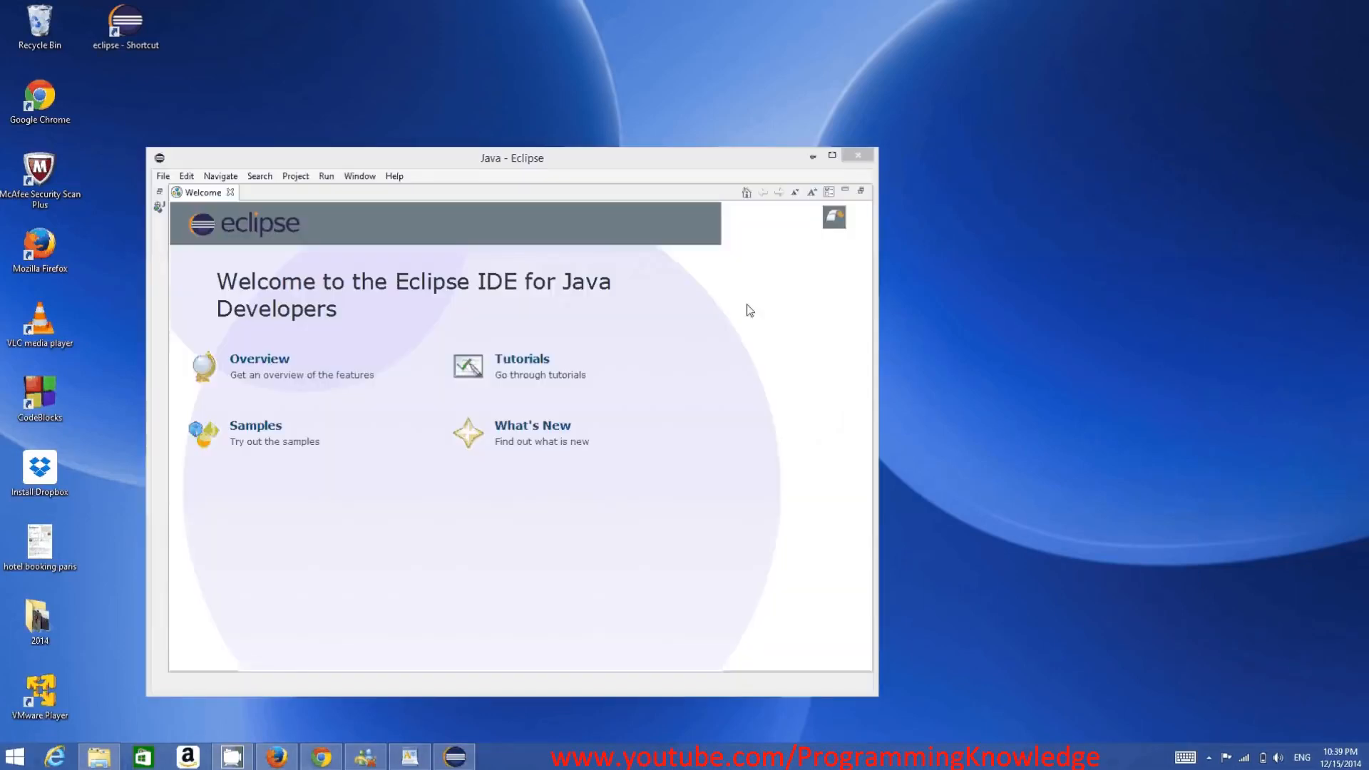
pyautogui.click(831, 157)
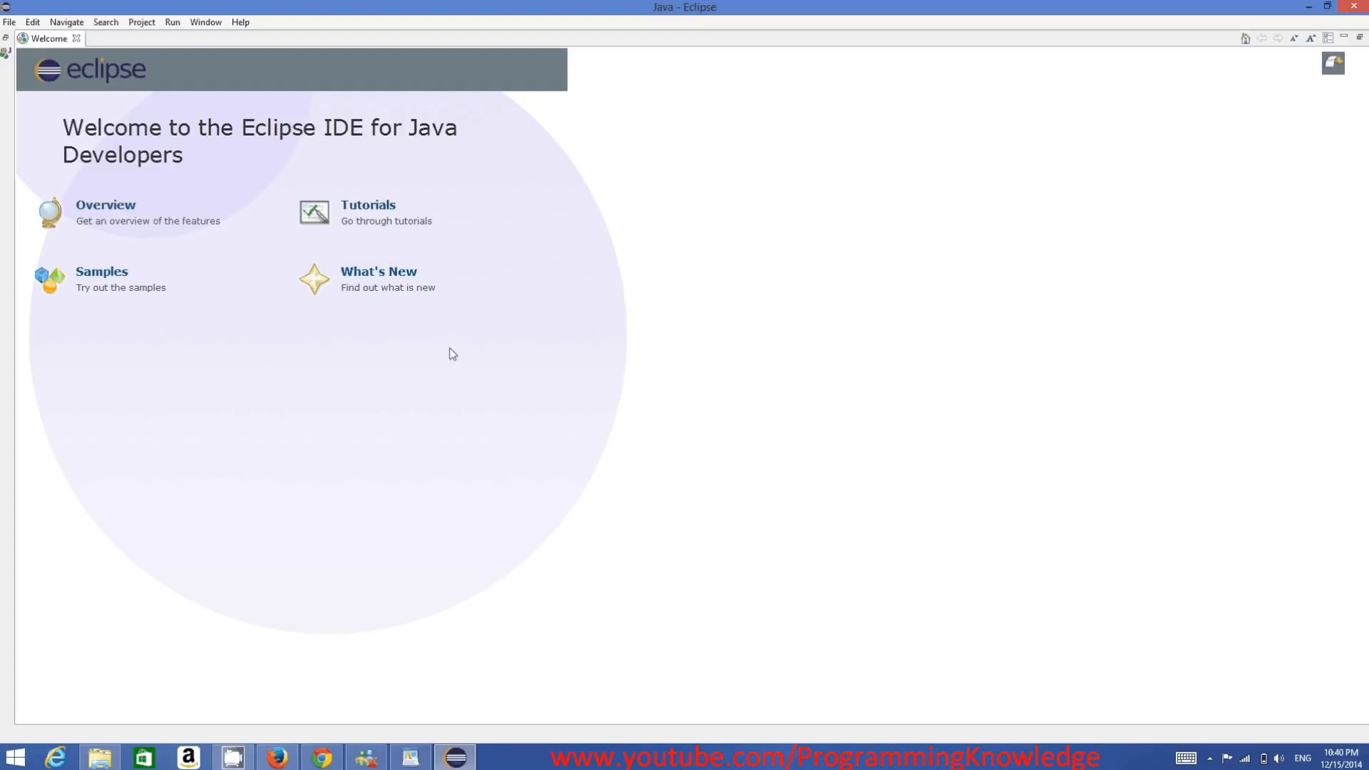
# - Start a new Java project and name it MyFirstProject
pyautogui.click(9, 24)
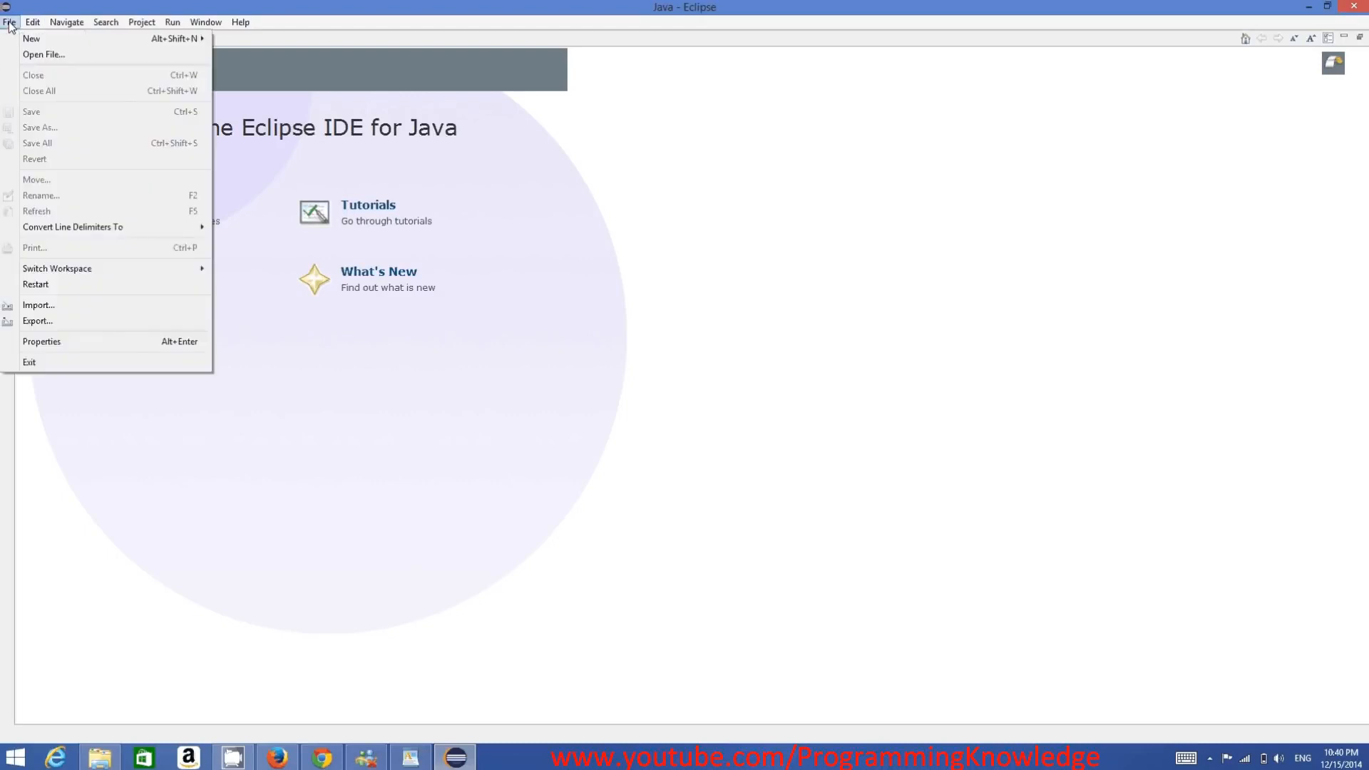
pyautogui.moveTo(128, 37)
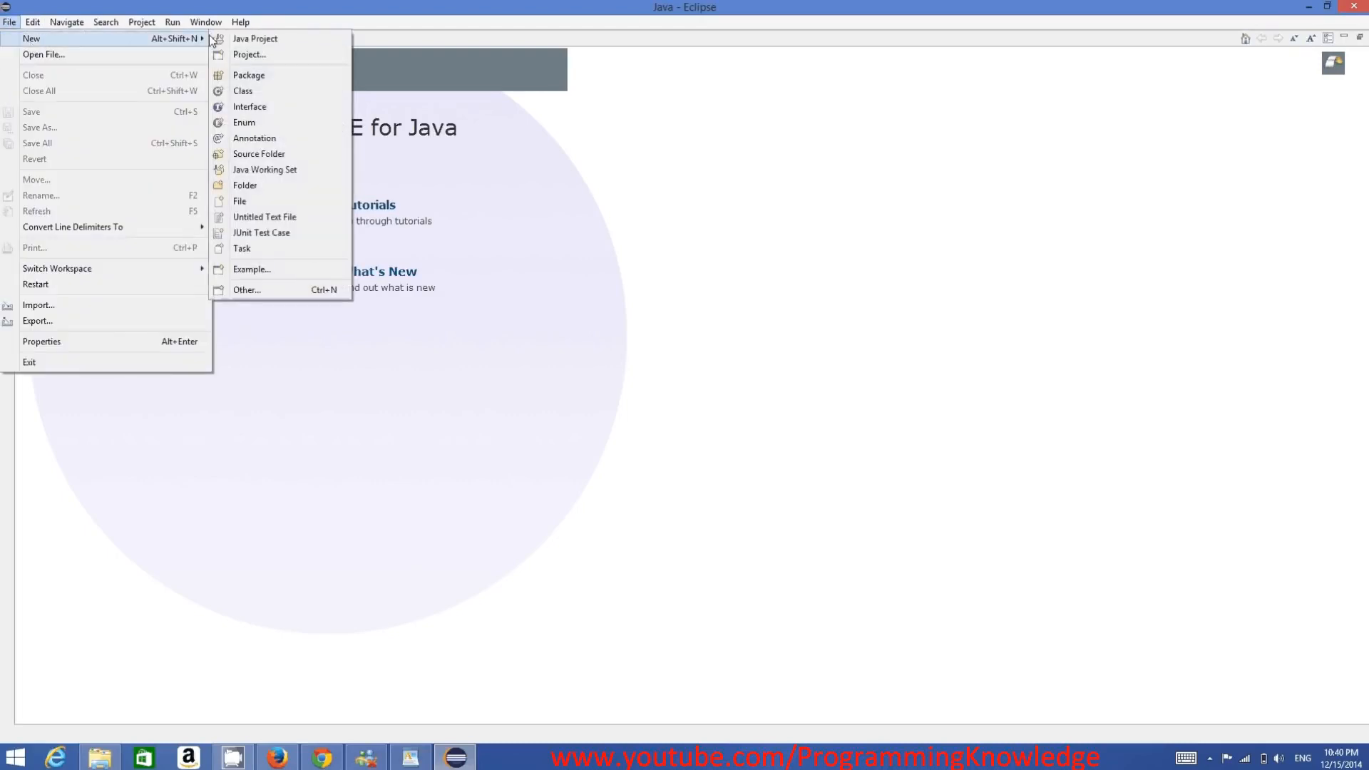
pyautogui.click(264, 41)
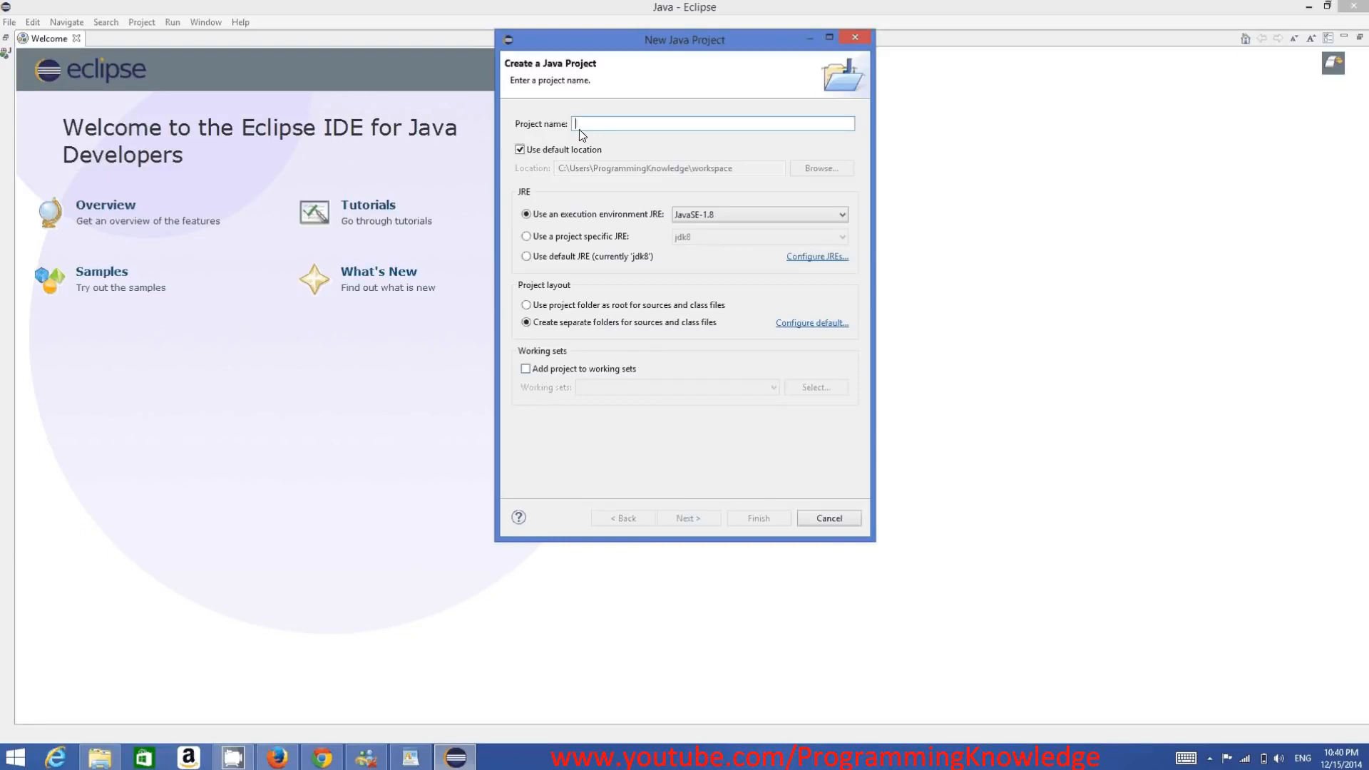
pyautogui.write('Mz')
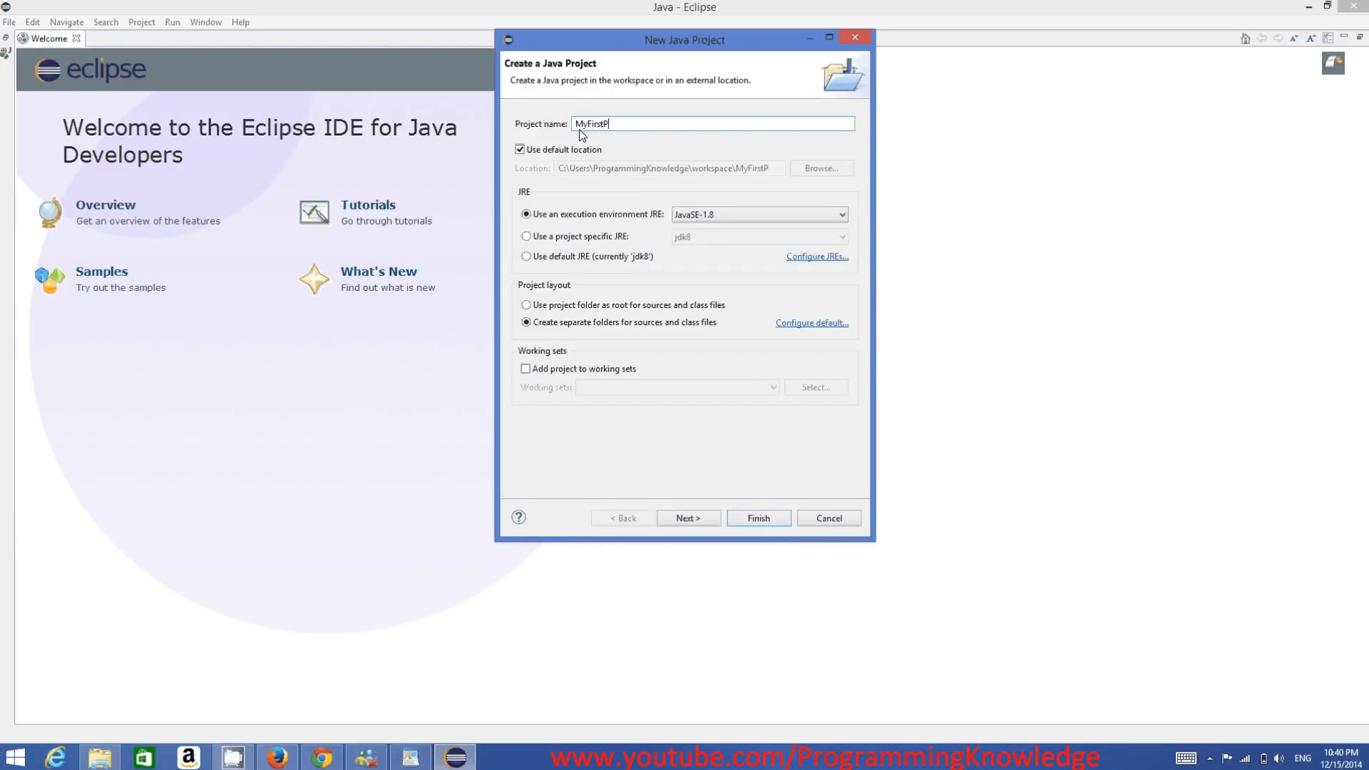
pyautogui.write('ject')
pyautogui.moveTo(643, 128); pyautogui.dragTo(577, 127)
pyautogui.click(580, 126)
pyautogui.moveTo(575, 127); pyautogui.dragTo(588, 128)
pyautogui.click(603, 126)
pyautogui.moveTo(577, 126); pyautogui.dragTo(588, 128)
pyautogui.click(588, 128)
pyautogui.moveTo(582, 125); pyautogui.dragTo(577, 123)
pyautogui.click(589, 122)
pyautogui.click(605, 124)
pyautogui.moveTo(645, 127); pyautogui.dragTo(577, 128)
pyautogui.click(641, 129)
pyautogui.doubleClick(618, 125)
# - Continue to the project's Java build settings and create the project with the defaults
pyautogui.click(704, 519)
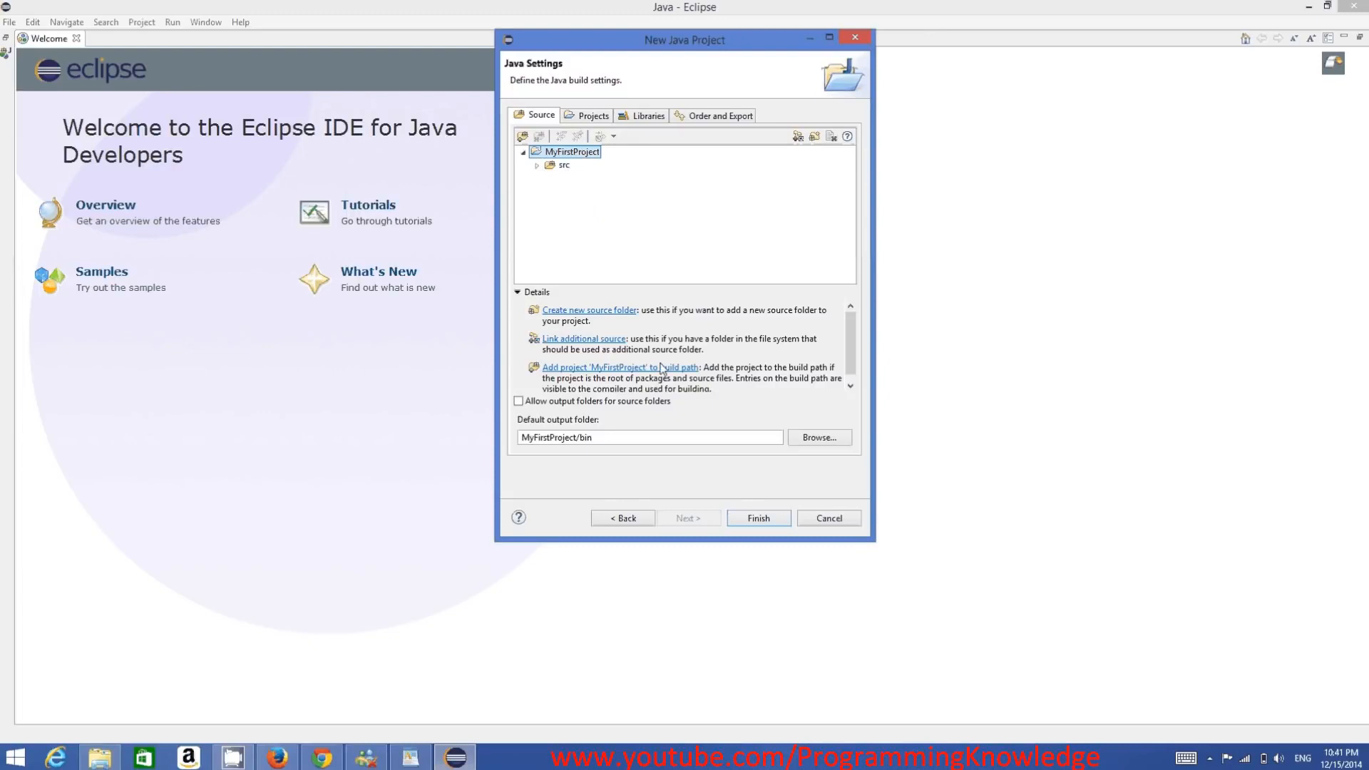
pyautogui.click(758, 518)
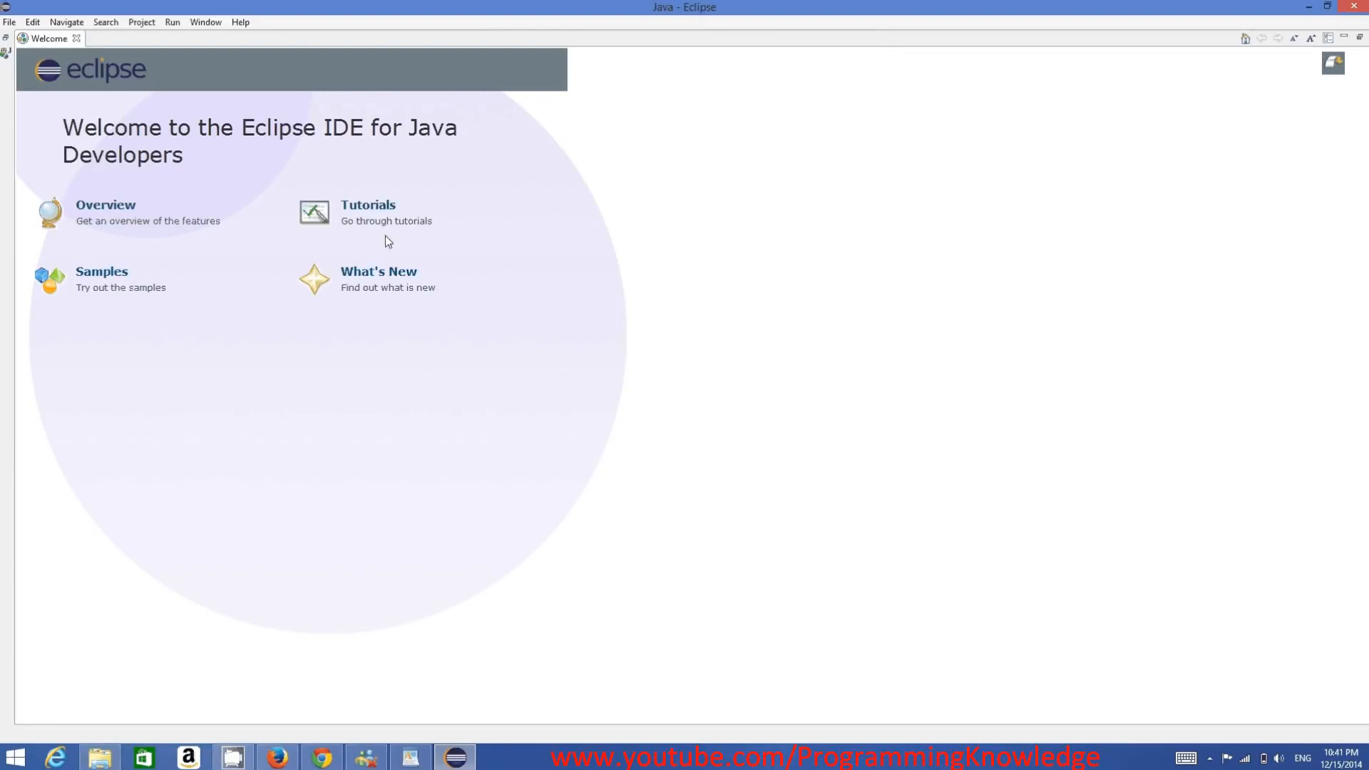
# - Restore the workbench views from the Welcome page and expand MyFirstProject to show its src folder
pyautogui.click(6, 40)
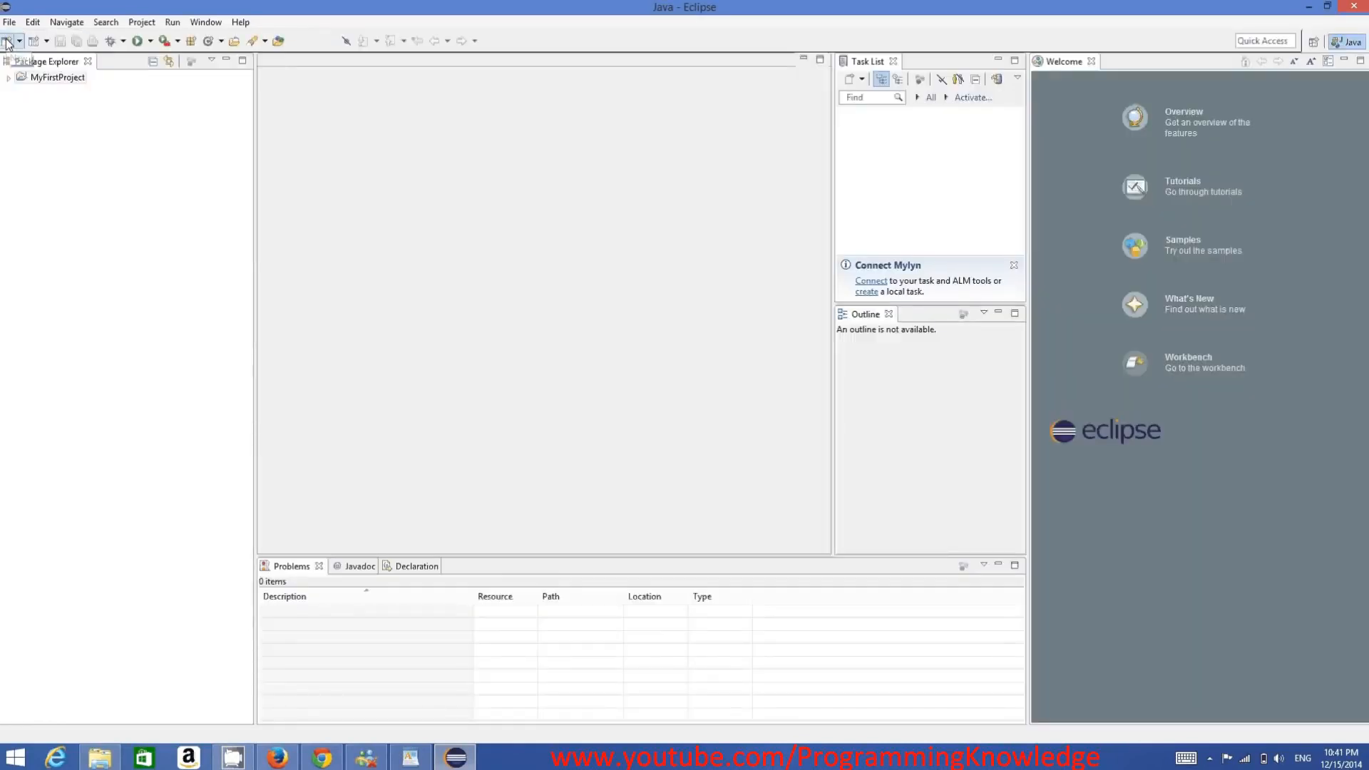
pyautogui.click(48, 78)
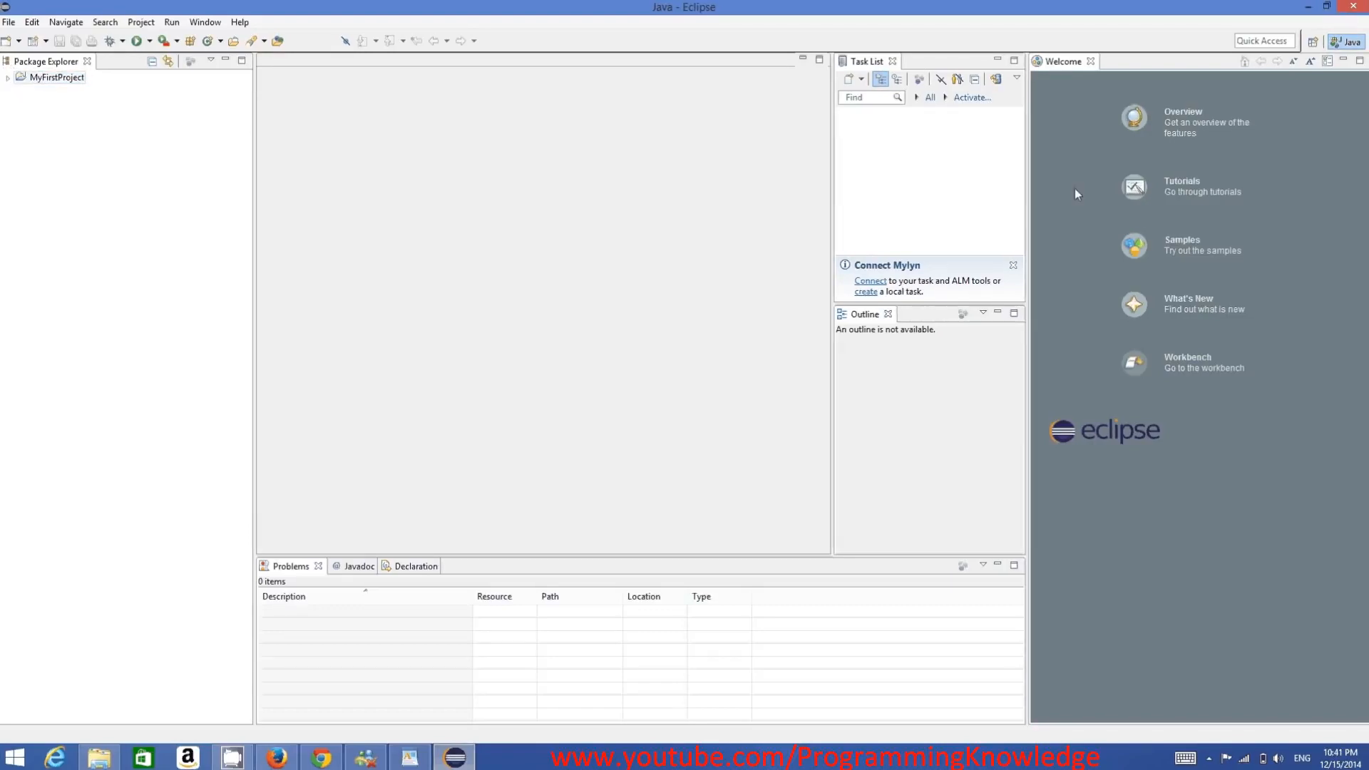
pyautogui.click(9, 79)
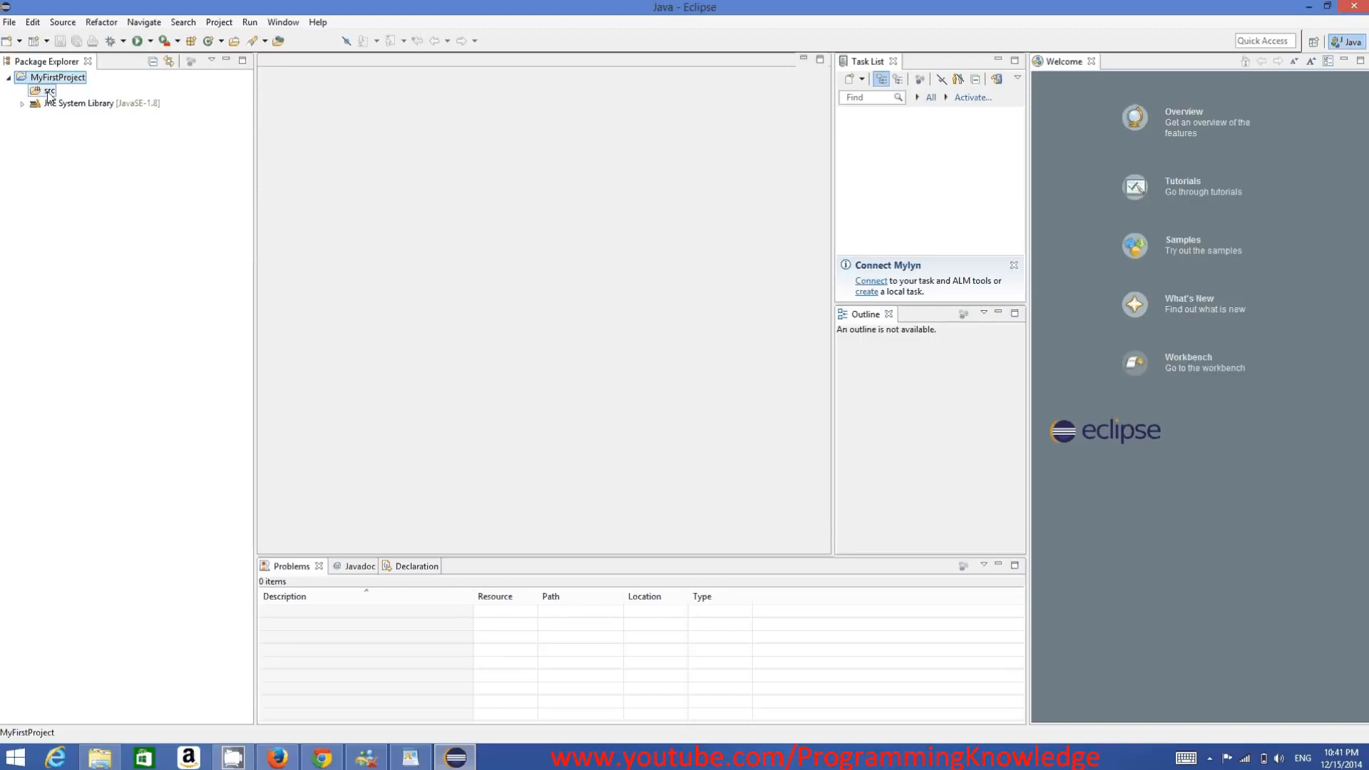
pyautogui.rightClick(48, 91)
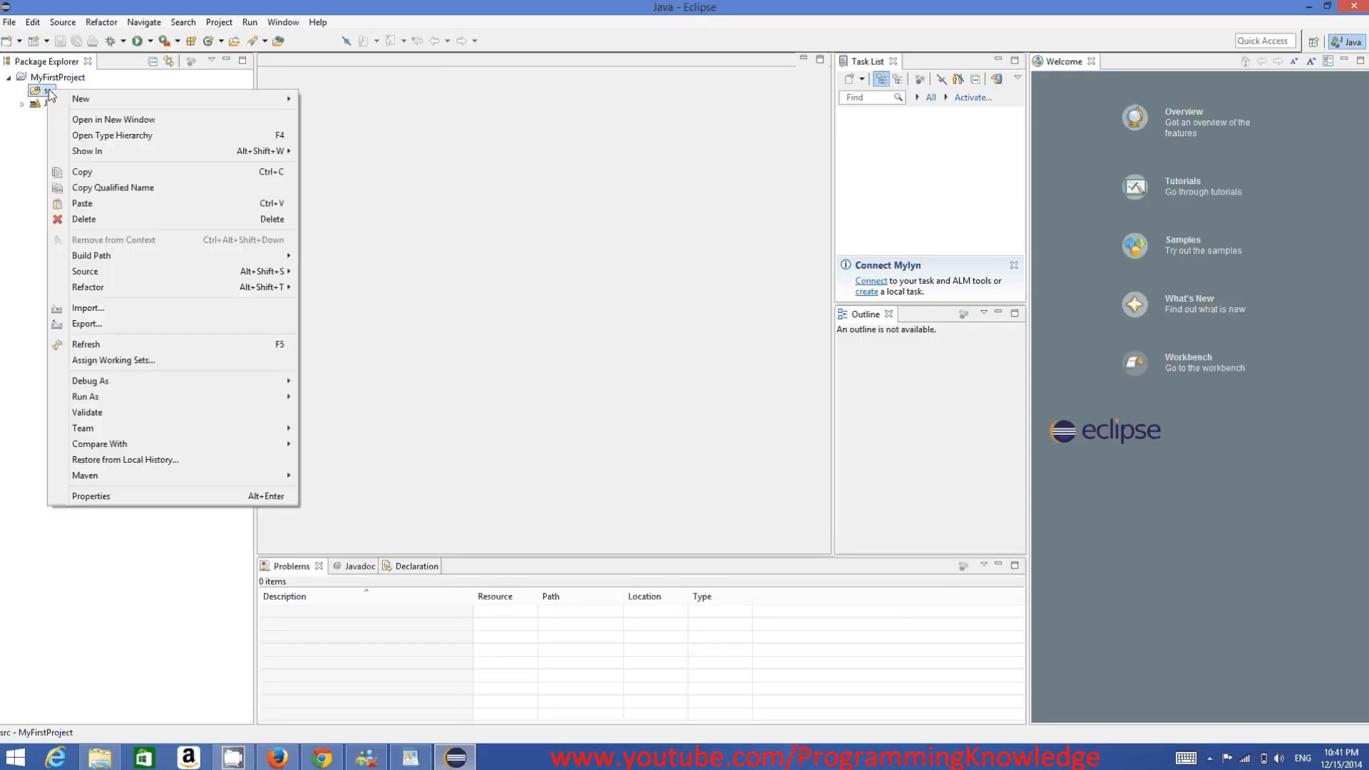
pyautogui.moveTo(122, 104)
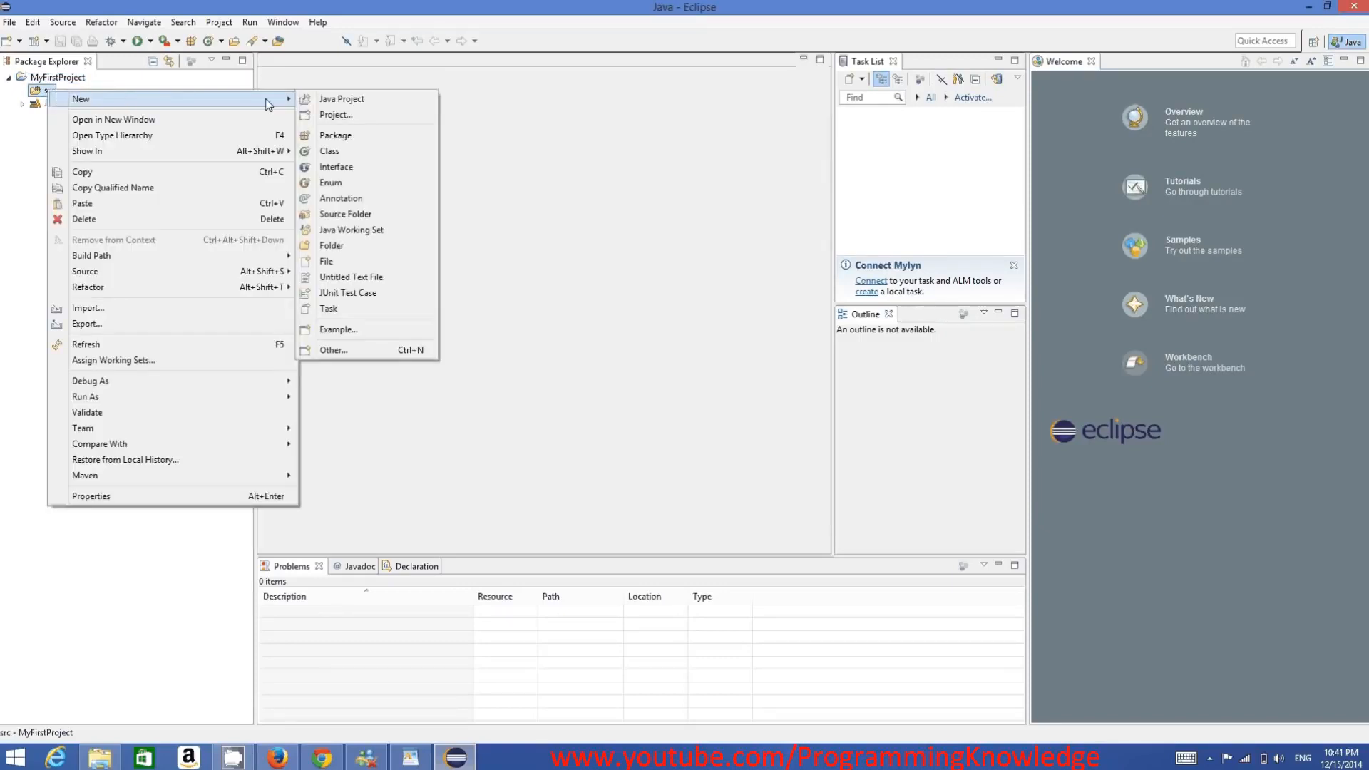
pyautogui.click(339, 153)
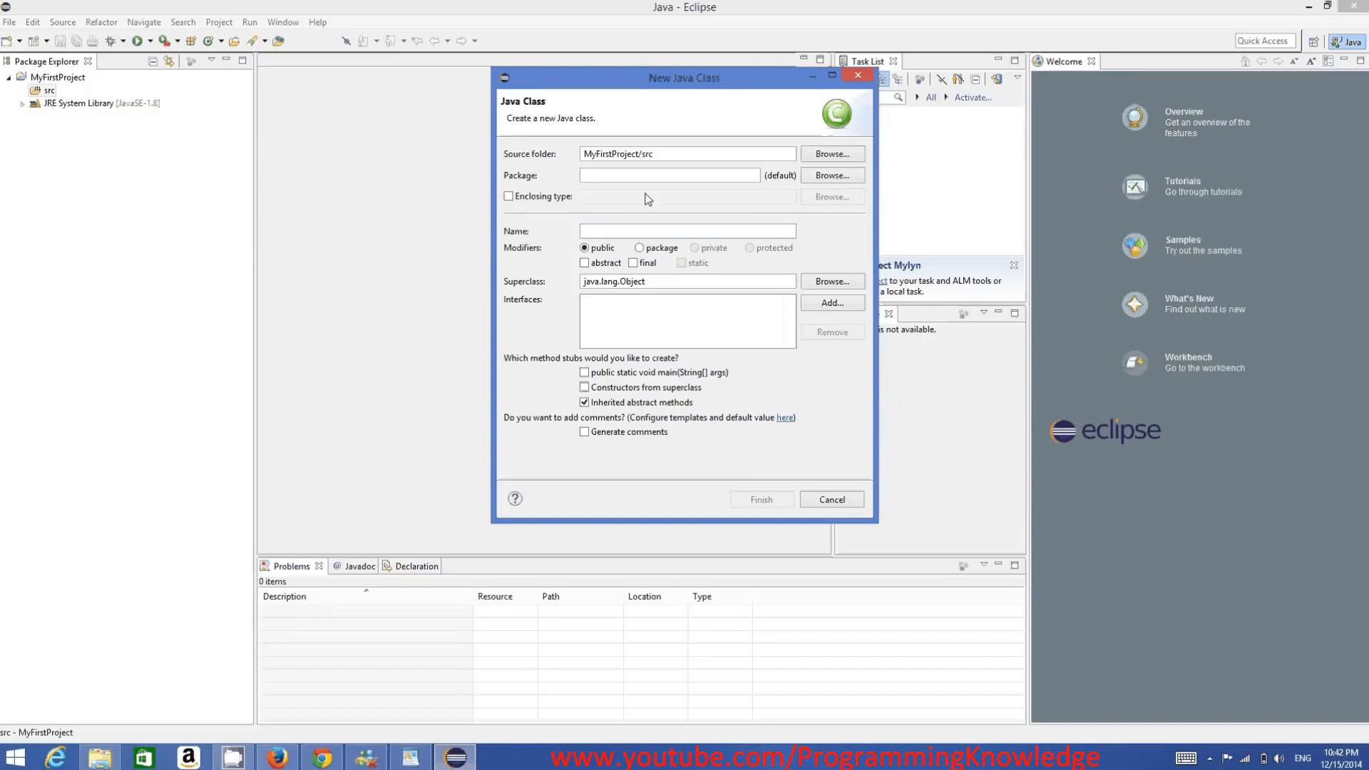
pyautogui.click(832, 500)
# - Create a public class named MyClass in the src folder with a public static void main(String[] args) method stub
pyautogui.rightClick(49, 90)
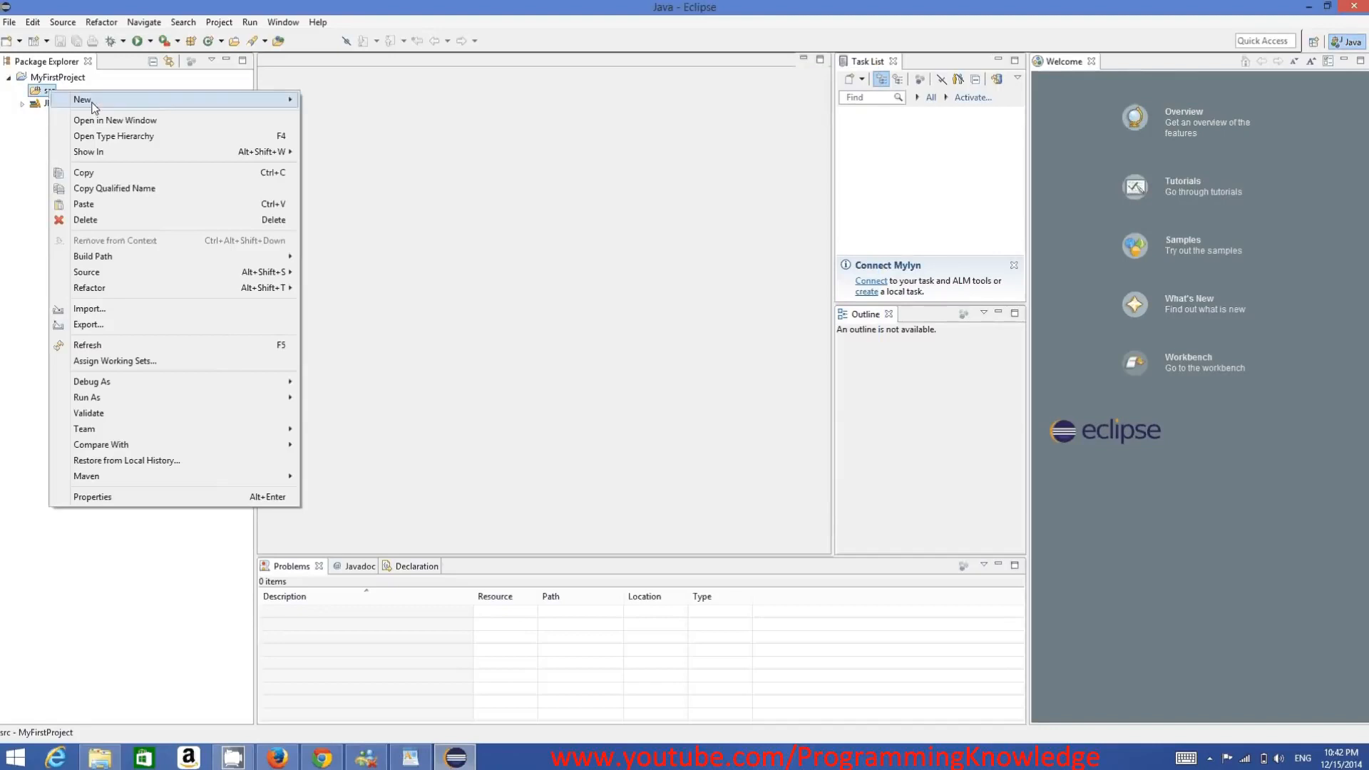
pyautogui.moveTo(93, 107)
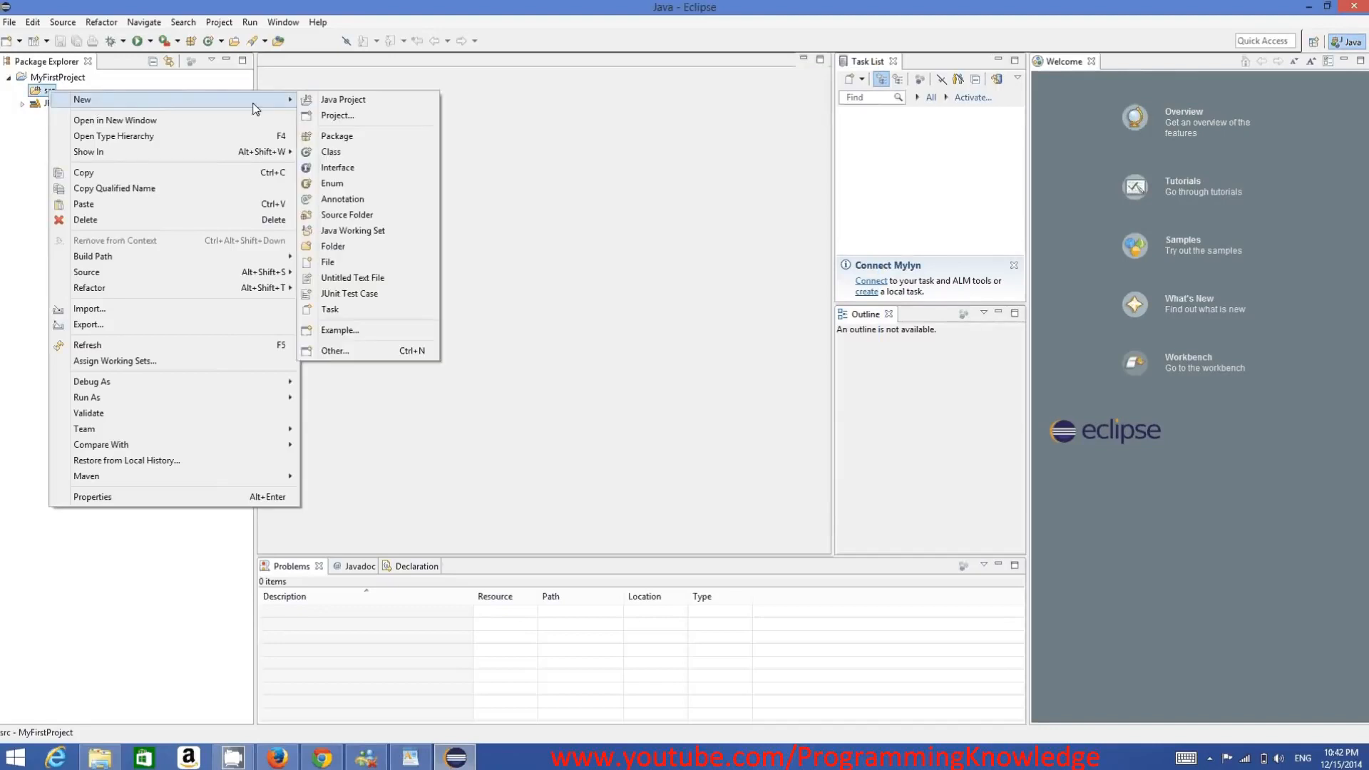
pyautogui.click(332, 152)
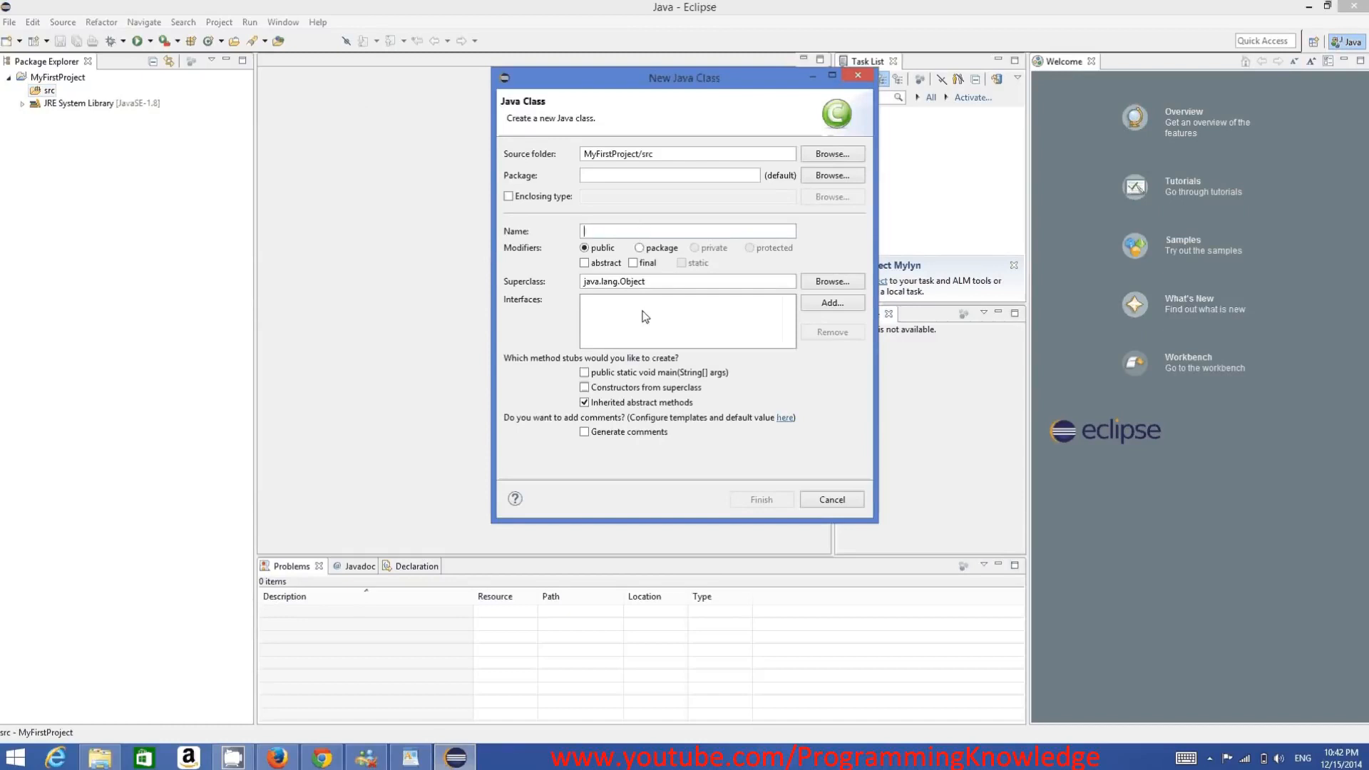
pyautogui.write('M')
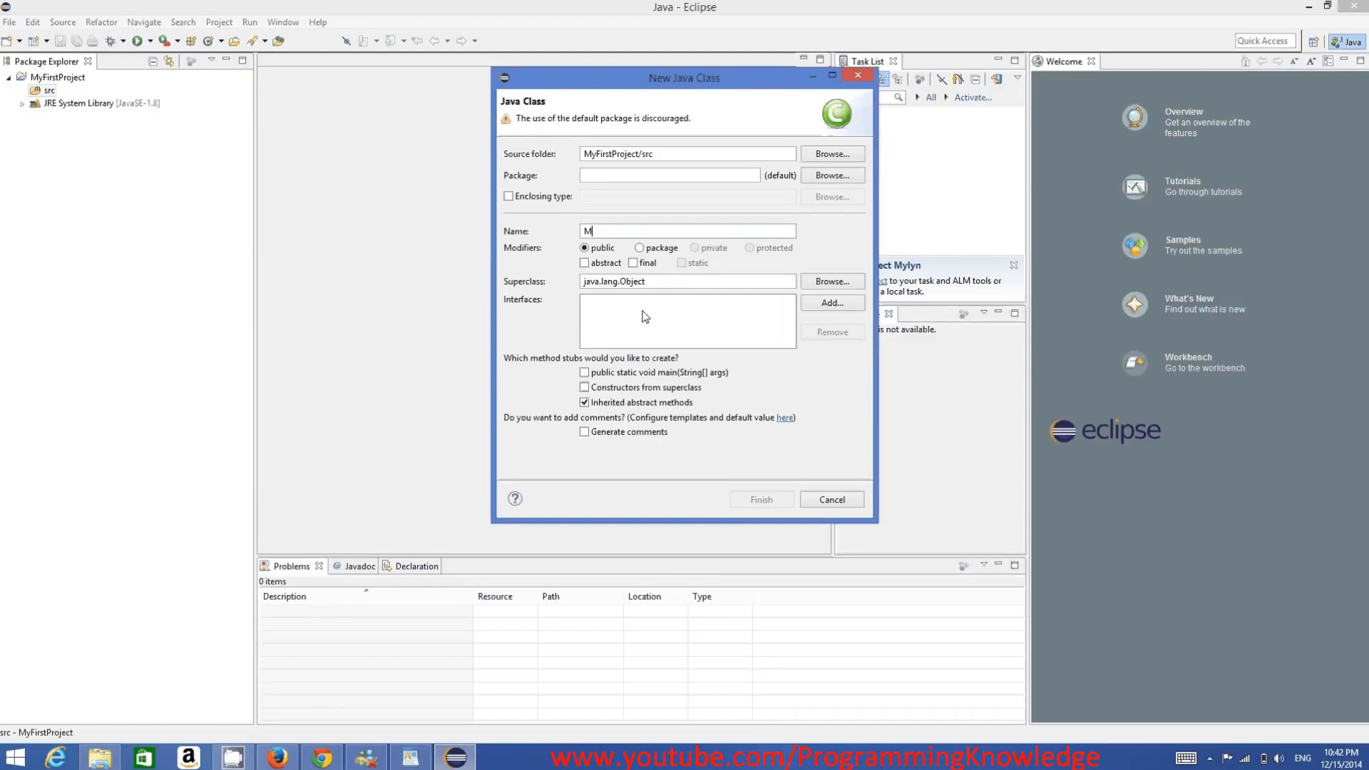
pyautogui.write('yClass')
pyautogui.click(585, 373)
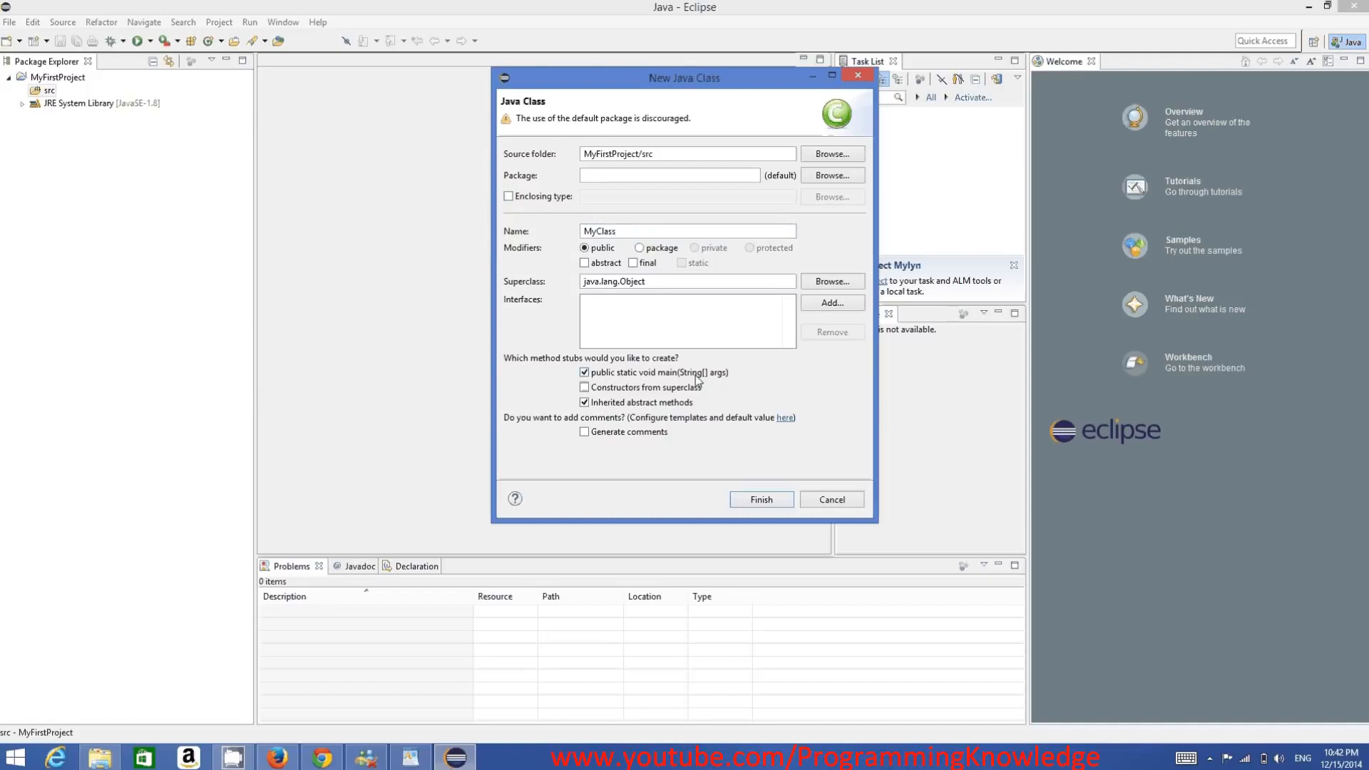
pyautogui.click(584, 373)
pyautogui.click(587, 375)
pyautogui.click(756, 502)
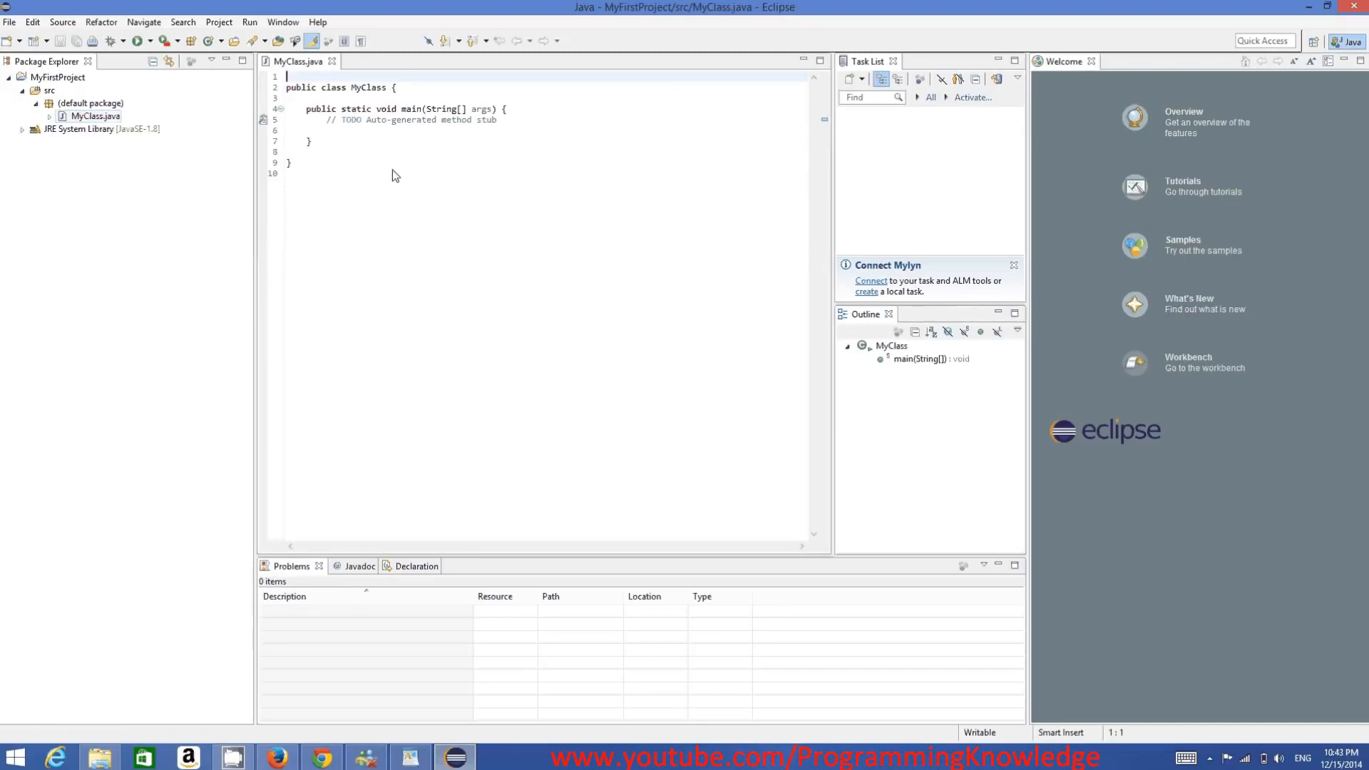
pyautogui.moveTo(392, 171); pyautogui.dragTo(289, 76)
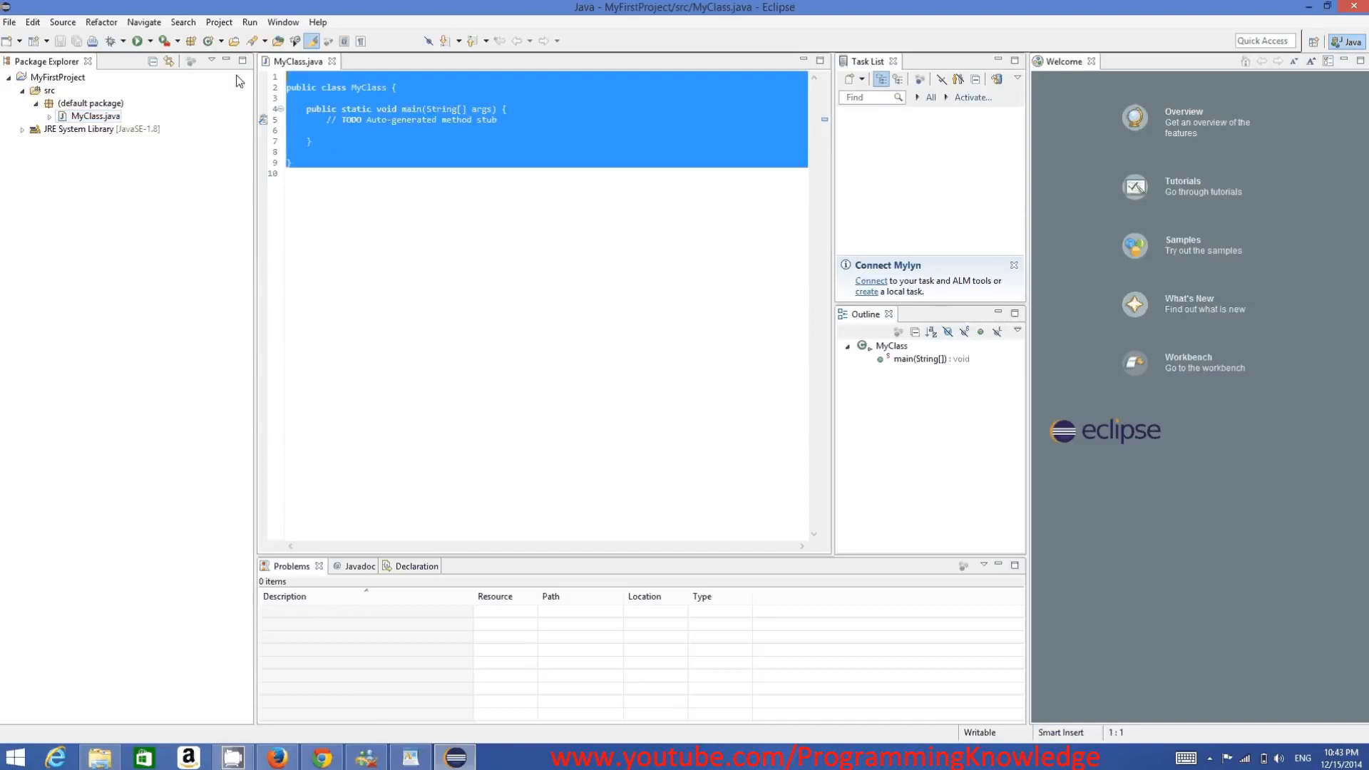
pyautogui.click(339, 110)
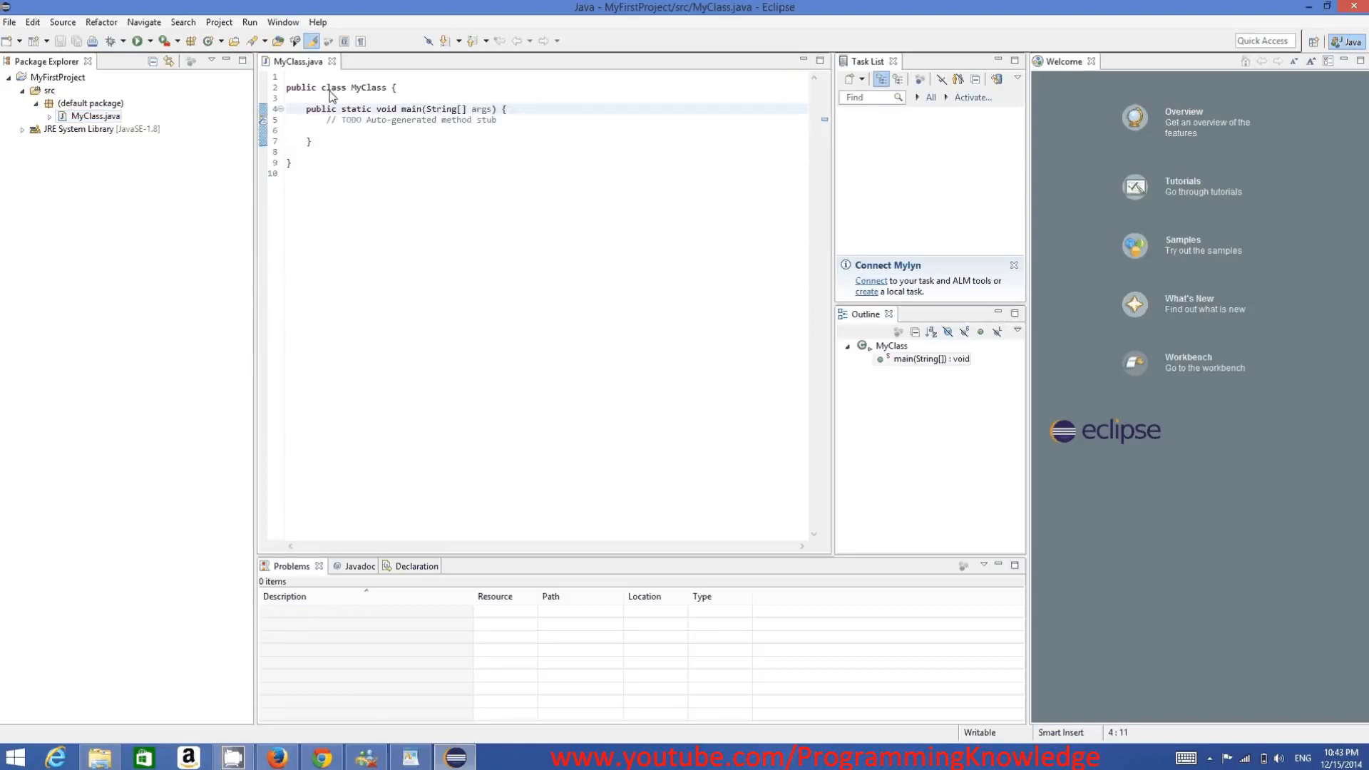
# - Add the statement System.out.println(); below the TODO comment in the main method, using the no-argument println completion
pyautogui.click(506, 130)
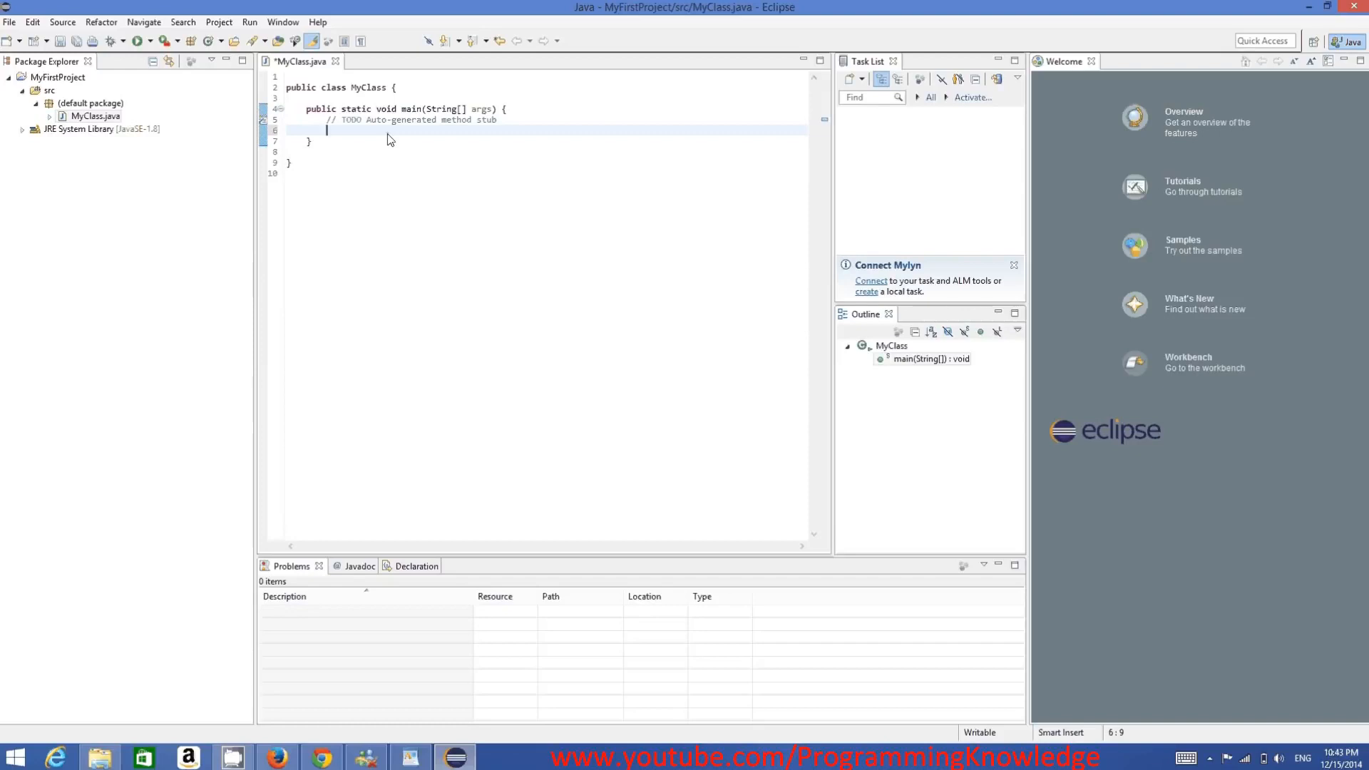
pyautogui.write('Szstem')
pyautogui.press('BackSpace')
pyautogui.press('BackSpace')
pyautogui.press('BackSpace')
pyautogui.press('BackSpace')
pyautogui.press('BackSpace')
pyautogui.write('ystem.ou')
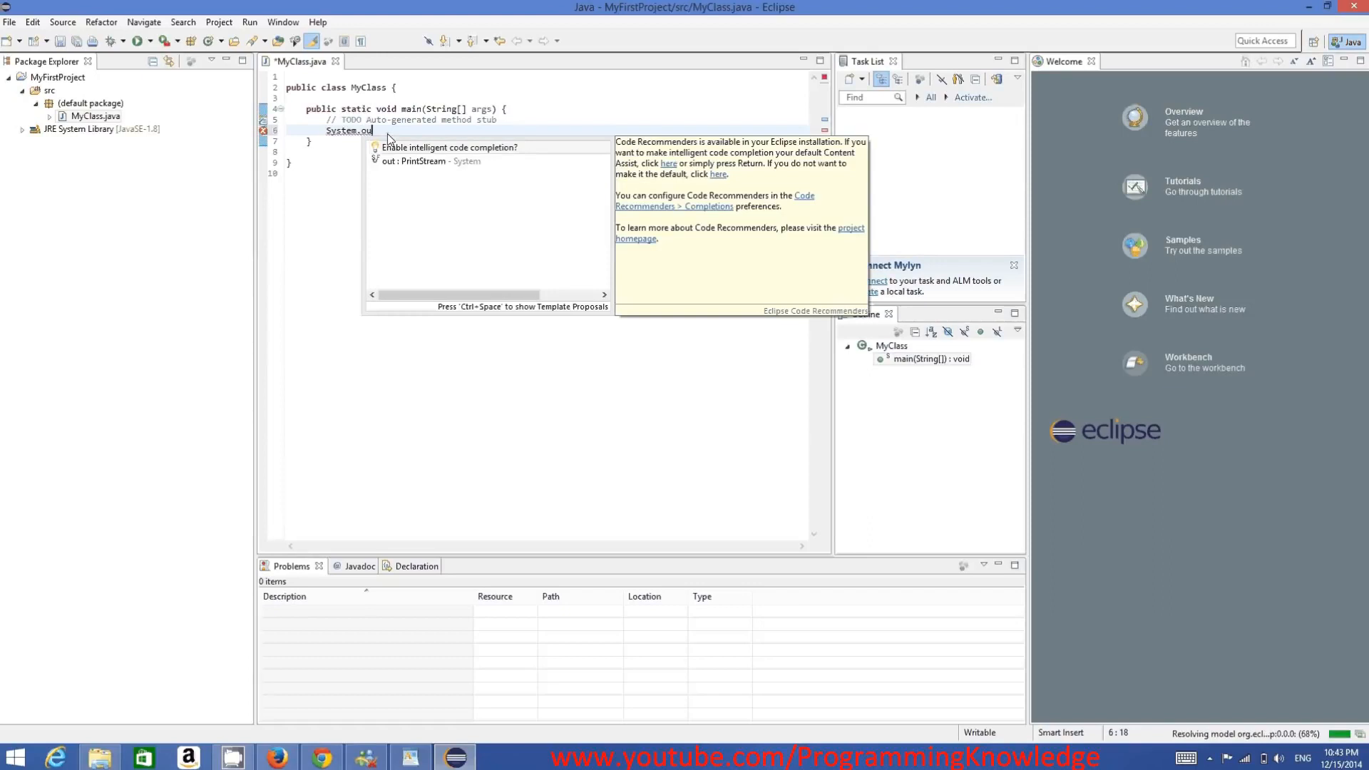
pyautogui.press('Down')
pyautogui.write('t.')
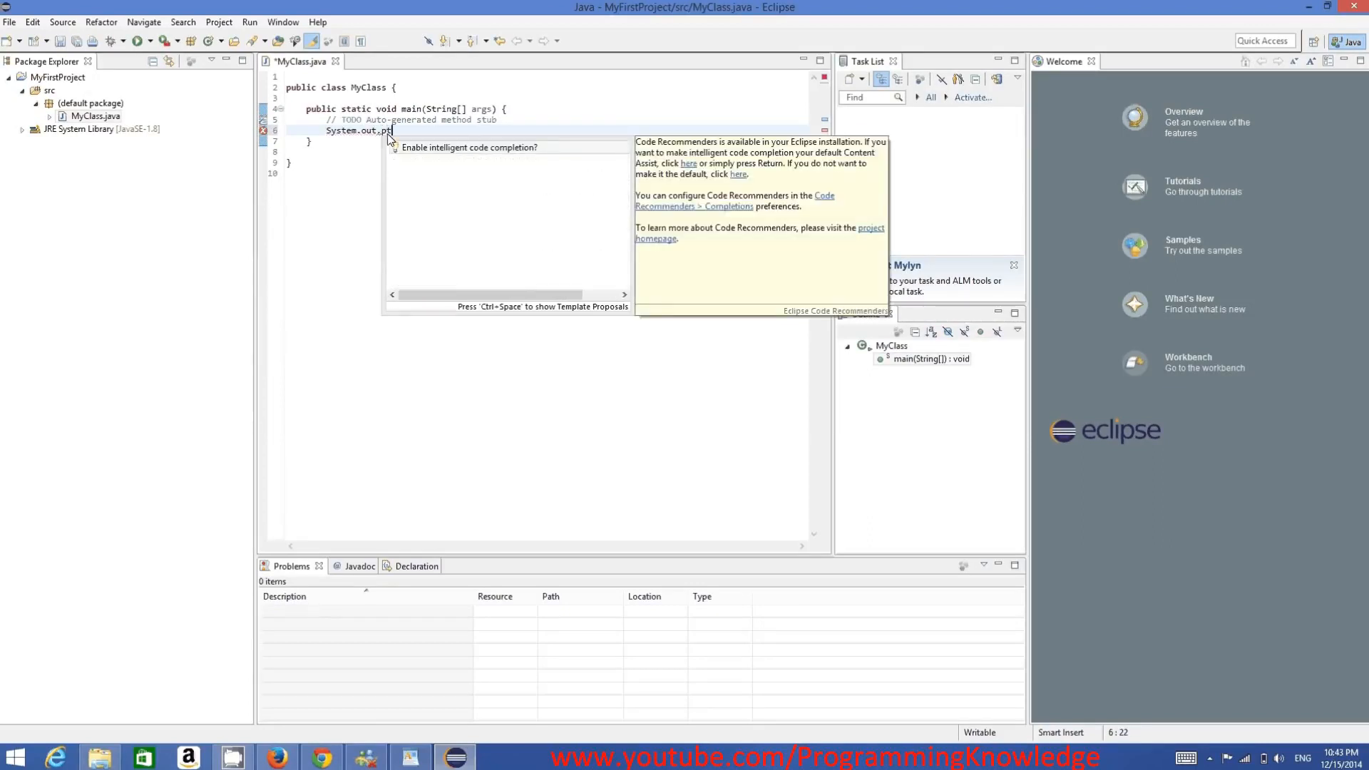
pyautogui.write('in')
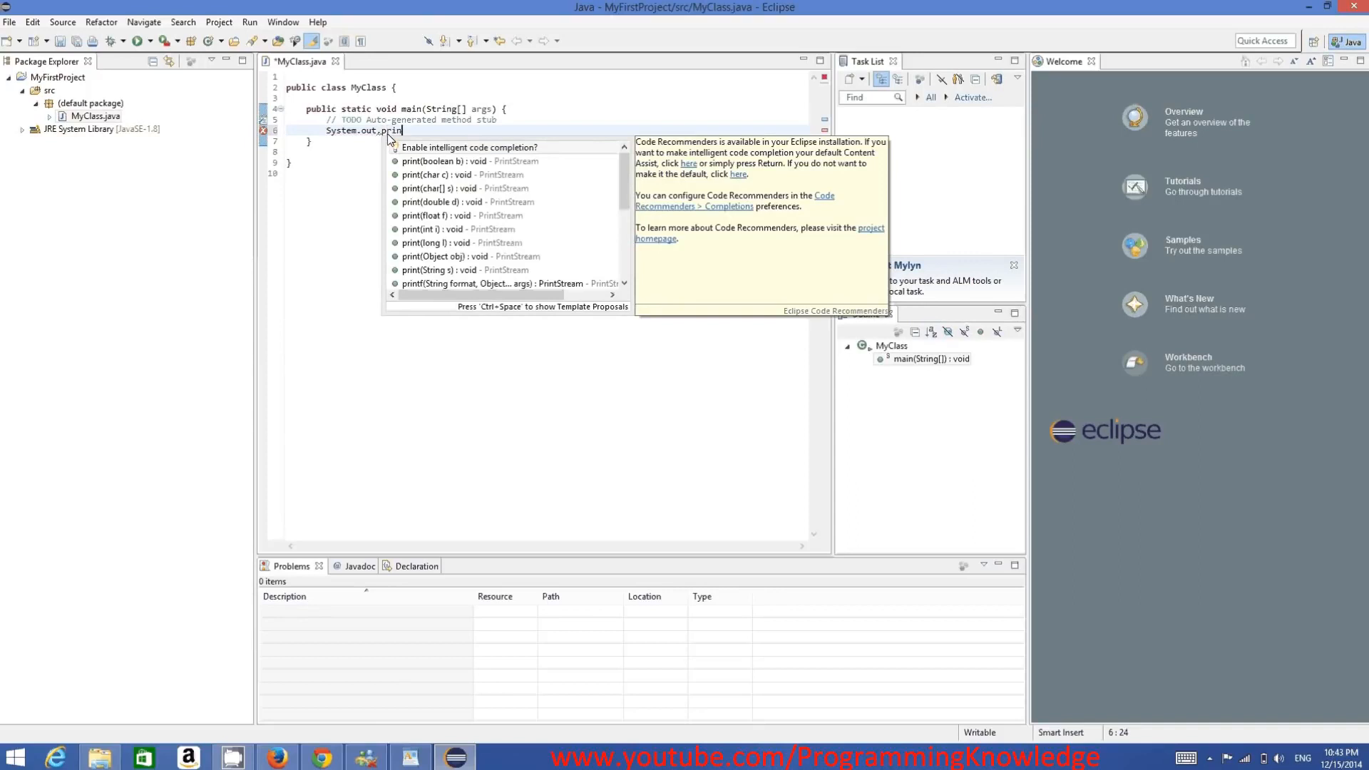
pyautogui.write('tl')
pyautogui.press('Down')
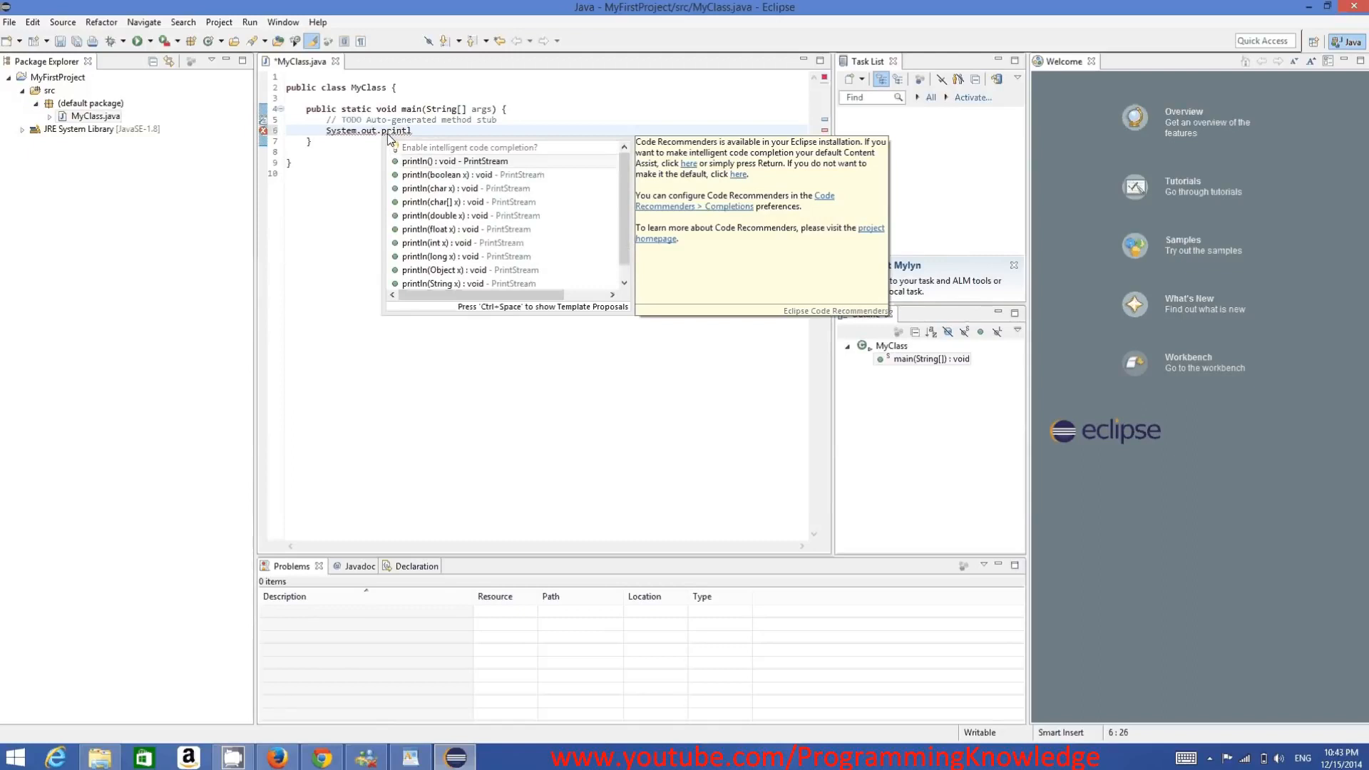
pyautogui.press('Return')
pyautogui.write(';')
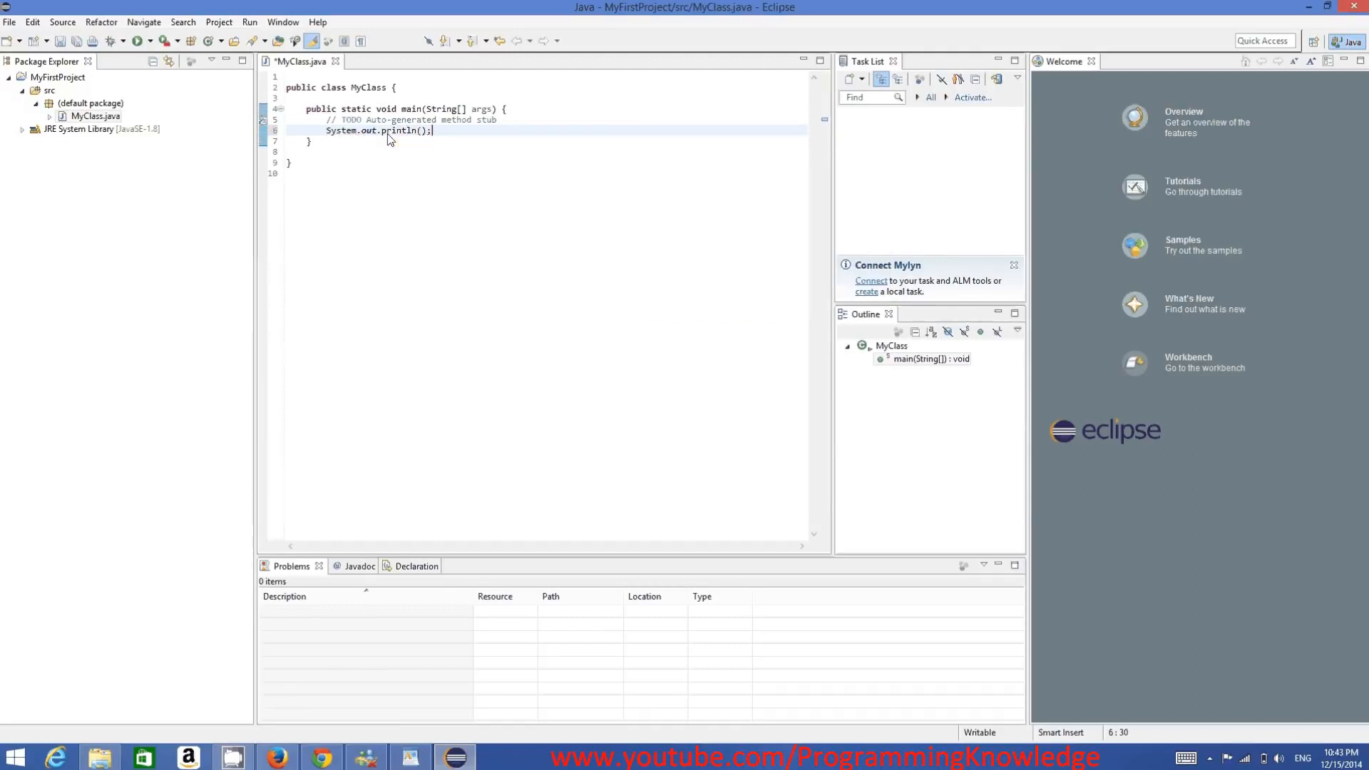
pyautogui.write('"')
# - Switch the keyboard input language to German (Germany) with the German keyboard
pyautogui.press('BackSpace')
pyautogui.click(1301, 757)
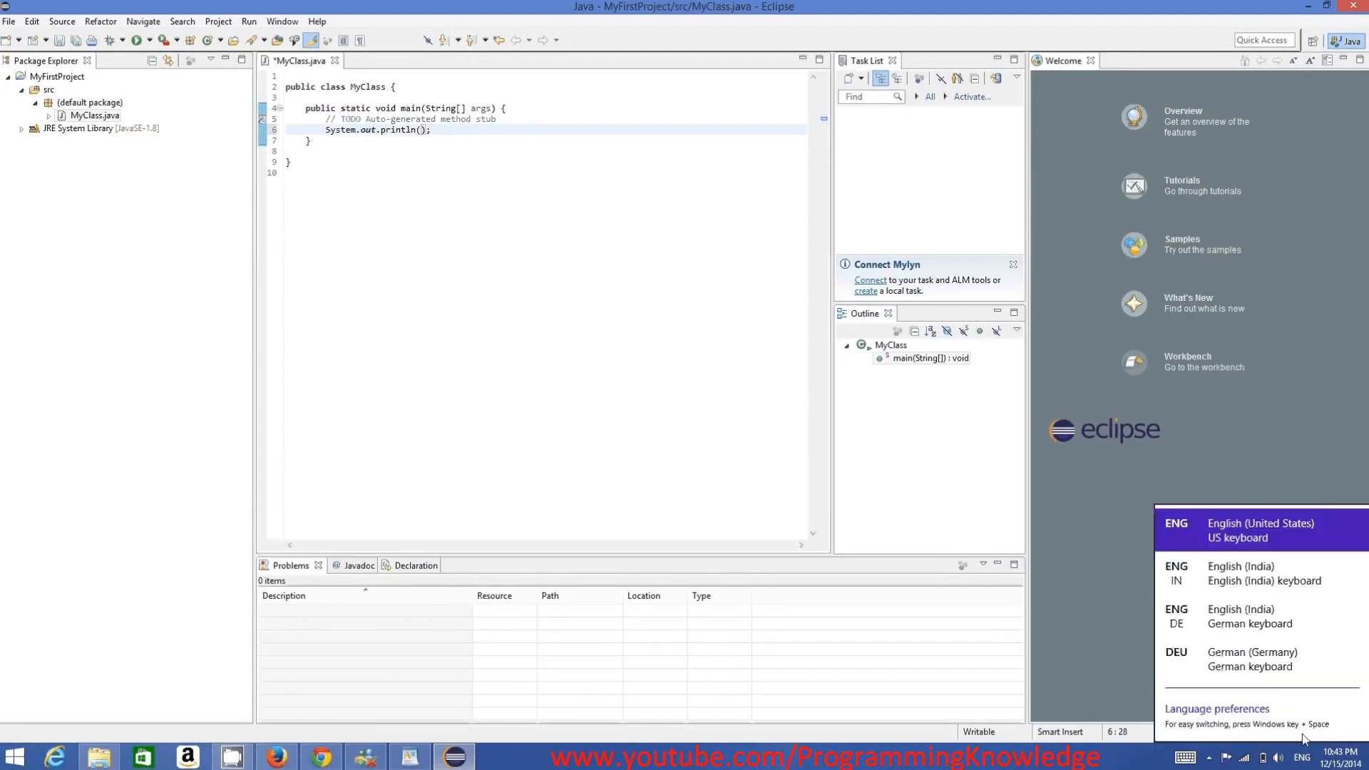
pyautogui.click(1252, 659)
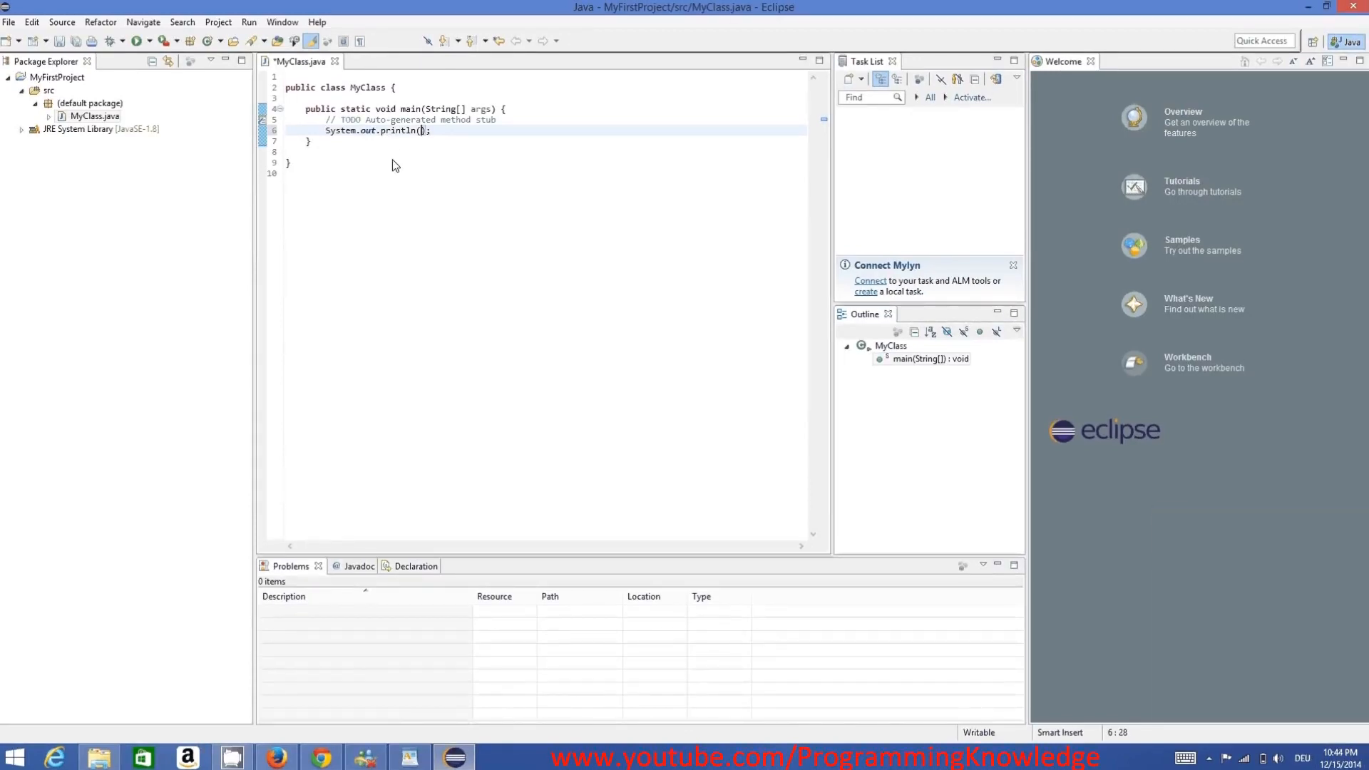
# - Enter the string "Hello World" as the println argument
pyautogui.write('"Hello World')
pyautogui.moveTo(528, 253); pyautogui.dragTo(274, 105)
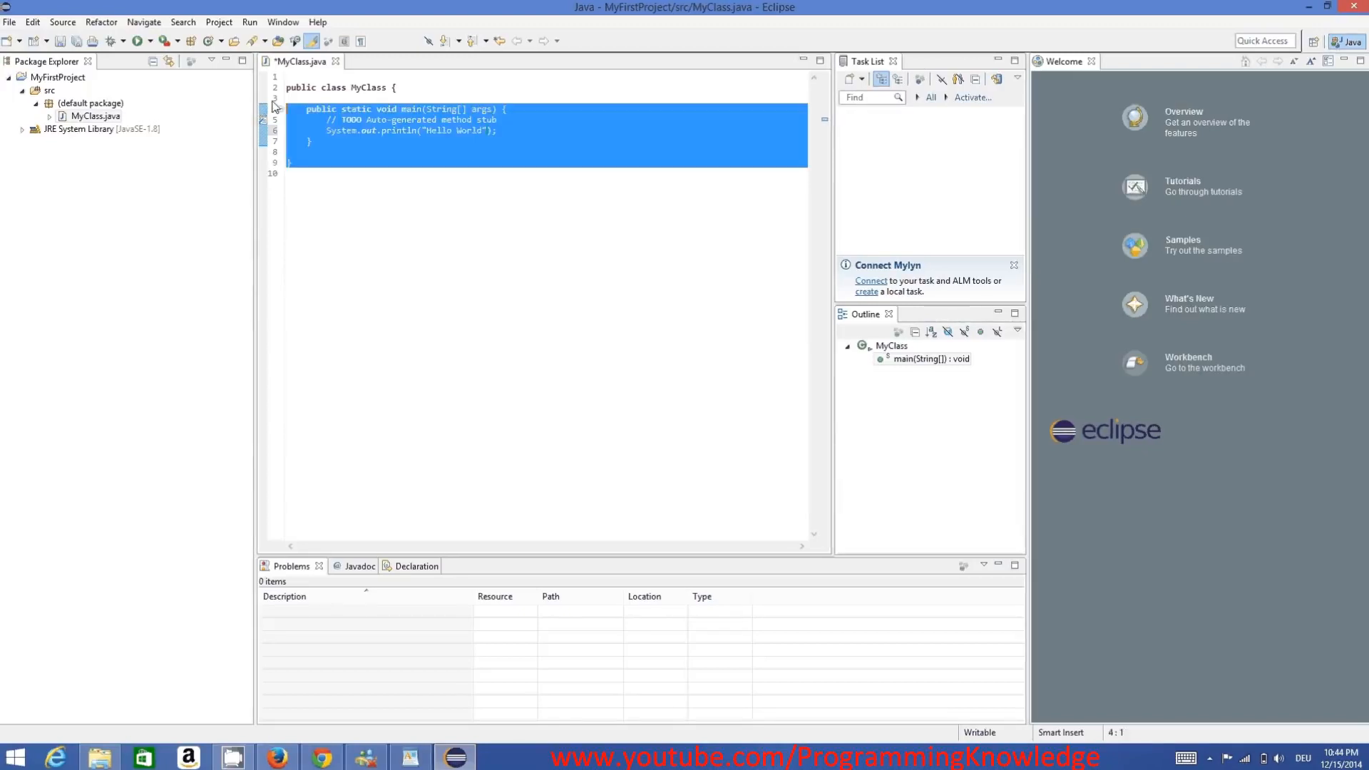
pyautogui.click(352, 213)
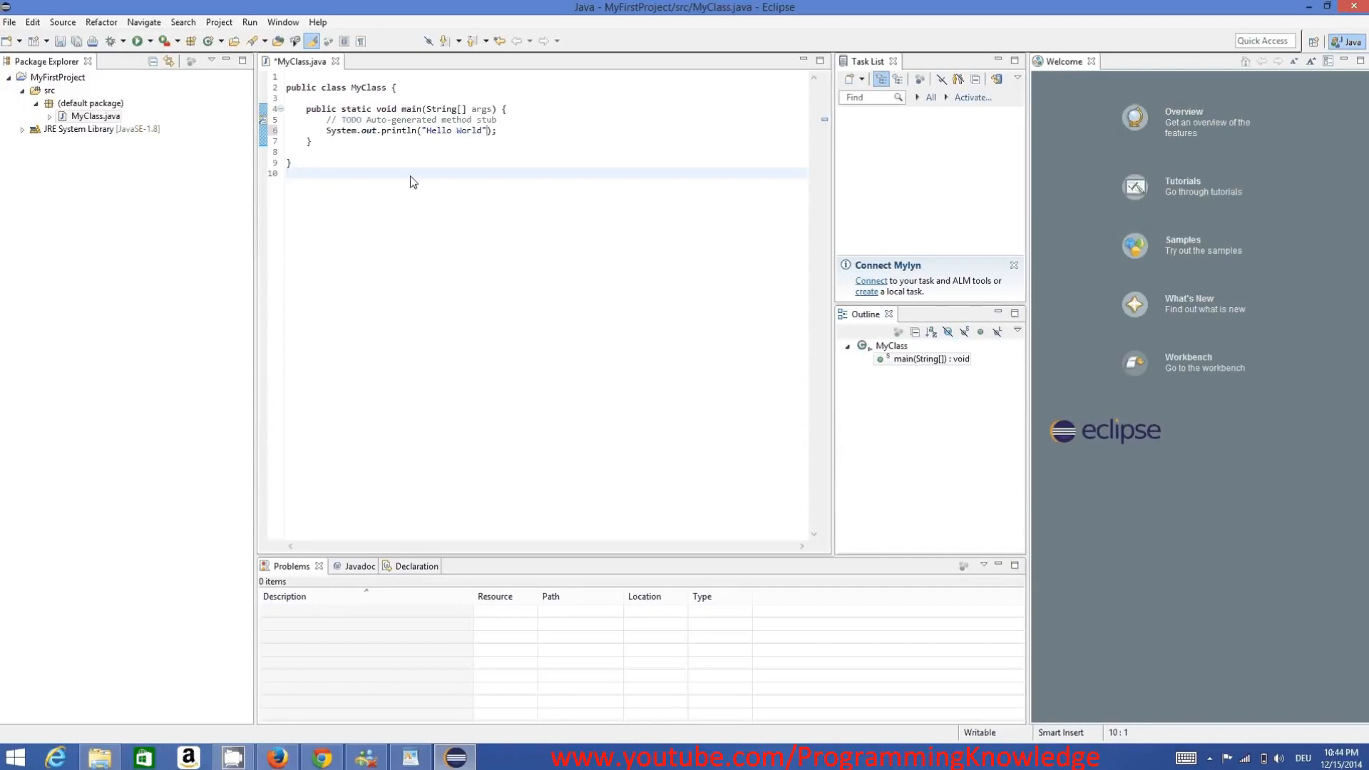
pyautogui.click(248, 22)
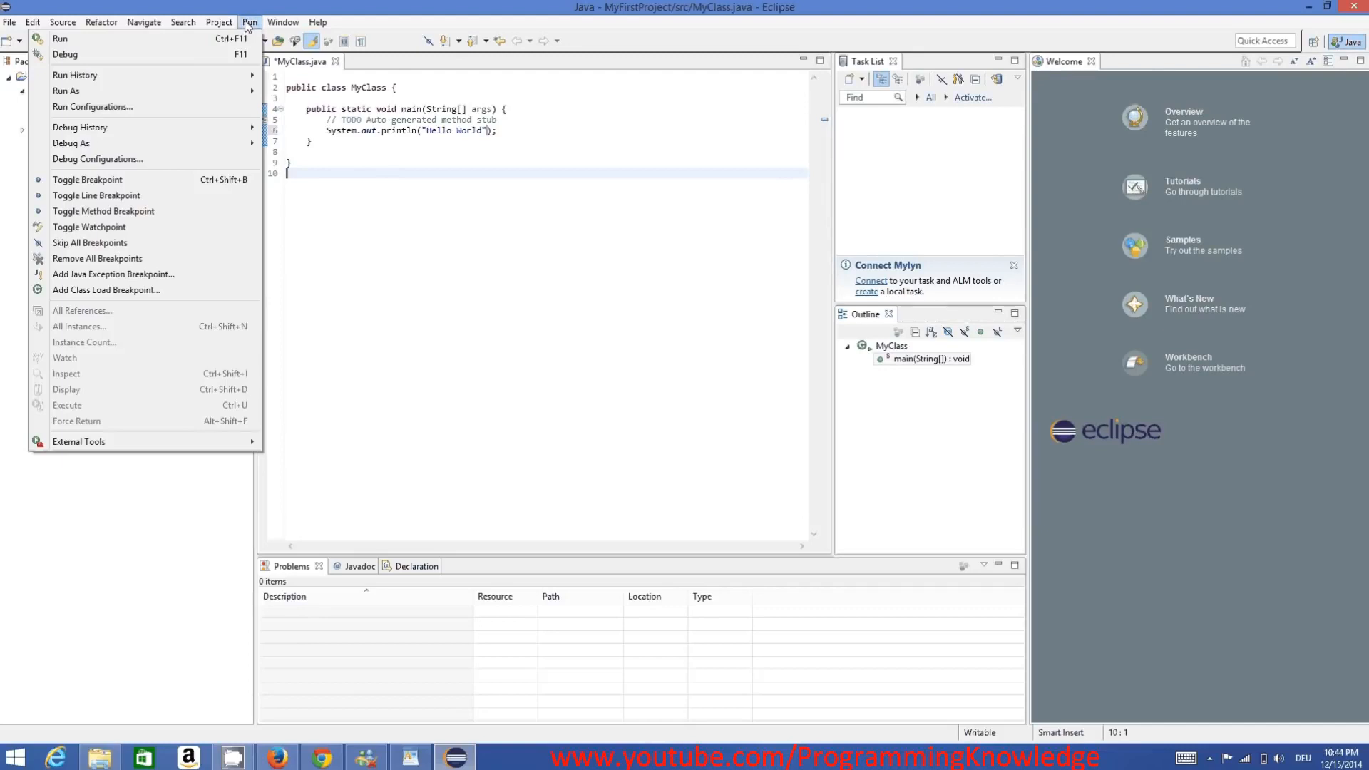
pyautogui.click(411, 139)
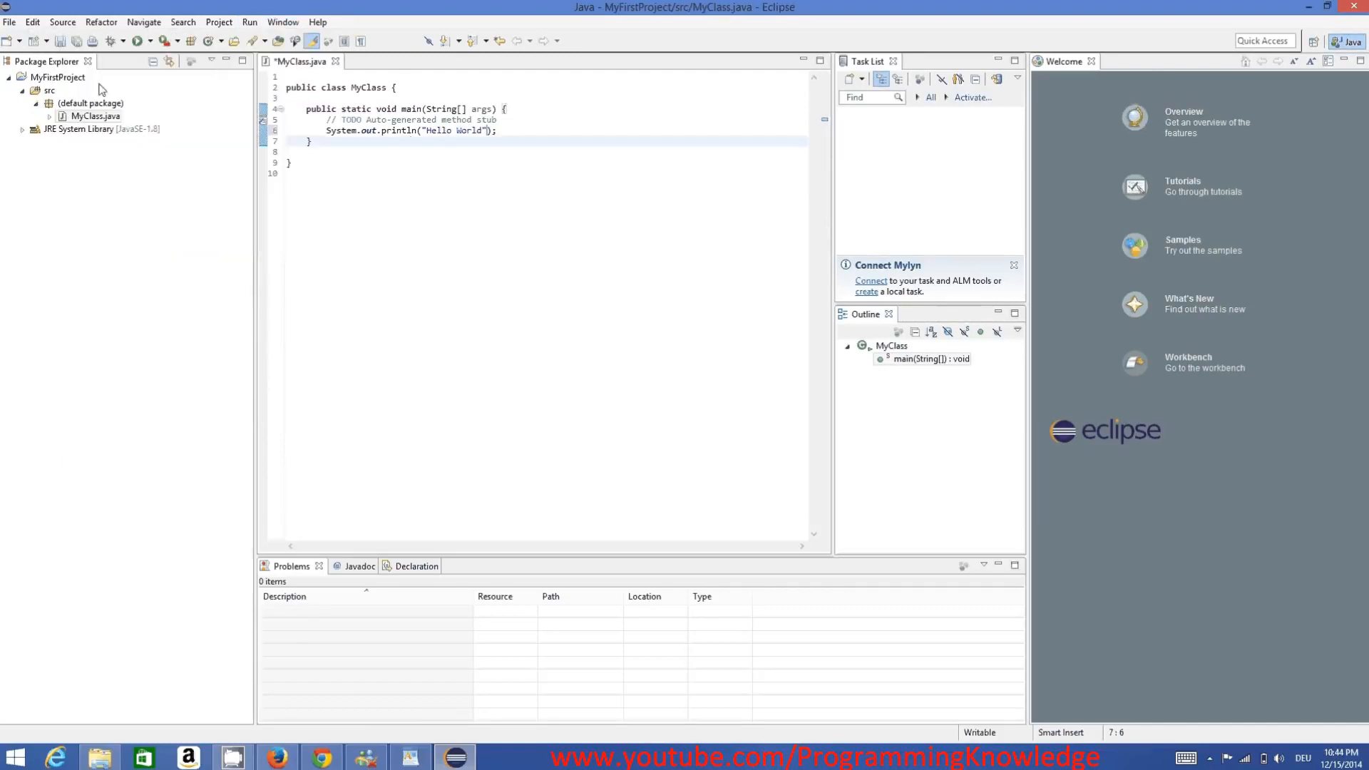
# - Run MyFirstProject as a Java application, saving MyClass.java before launch, and check the console output
pyautogui.click(58, 77)
pyautogui.rightClick(66, 79)
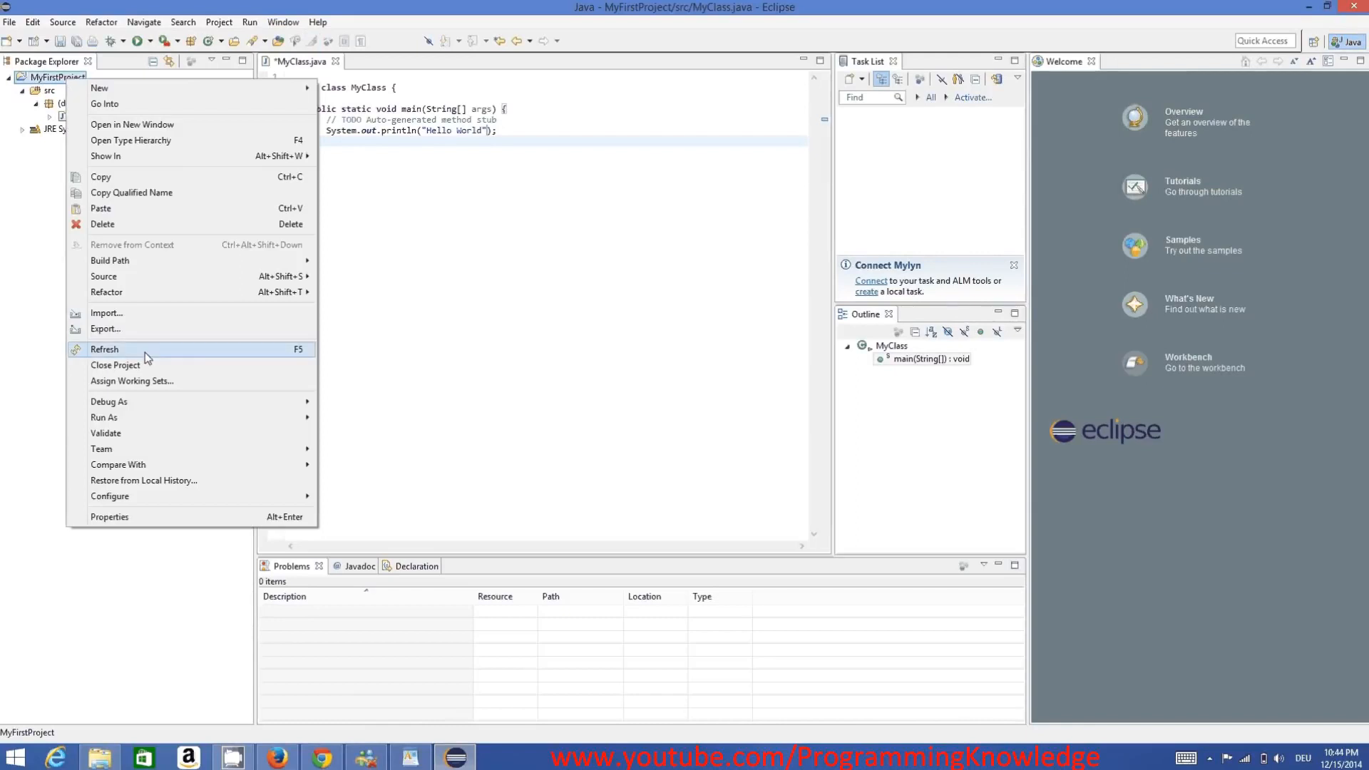
pyautogui.moveTo(171, 407)
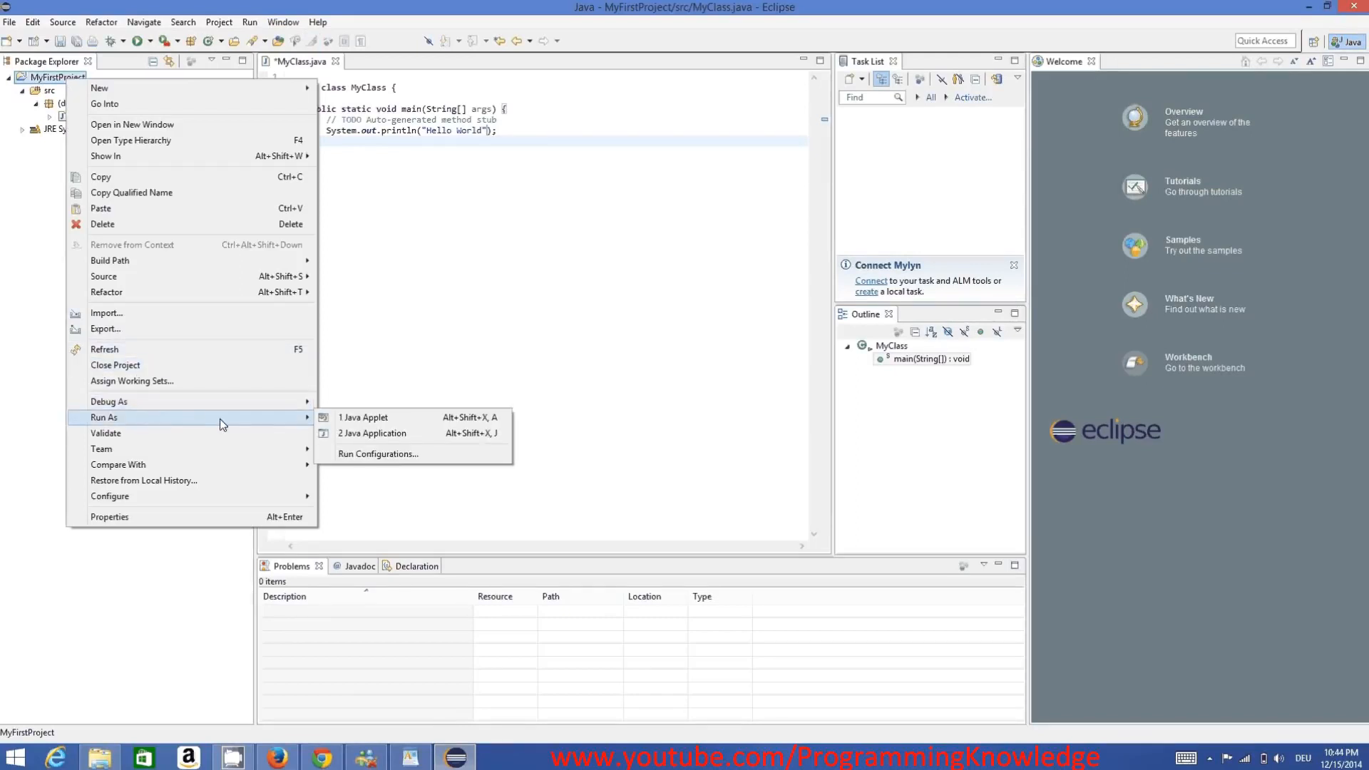
pyautogui.click(358, 433)
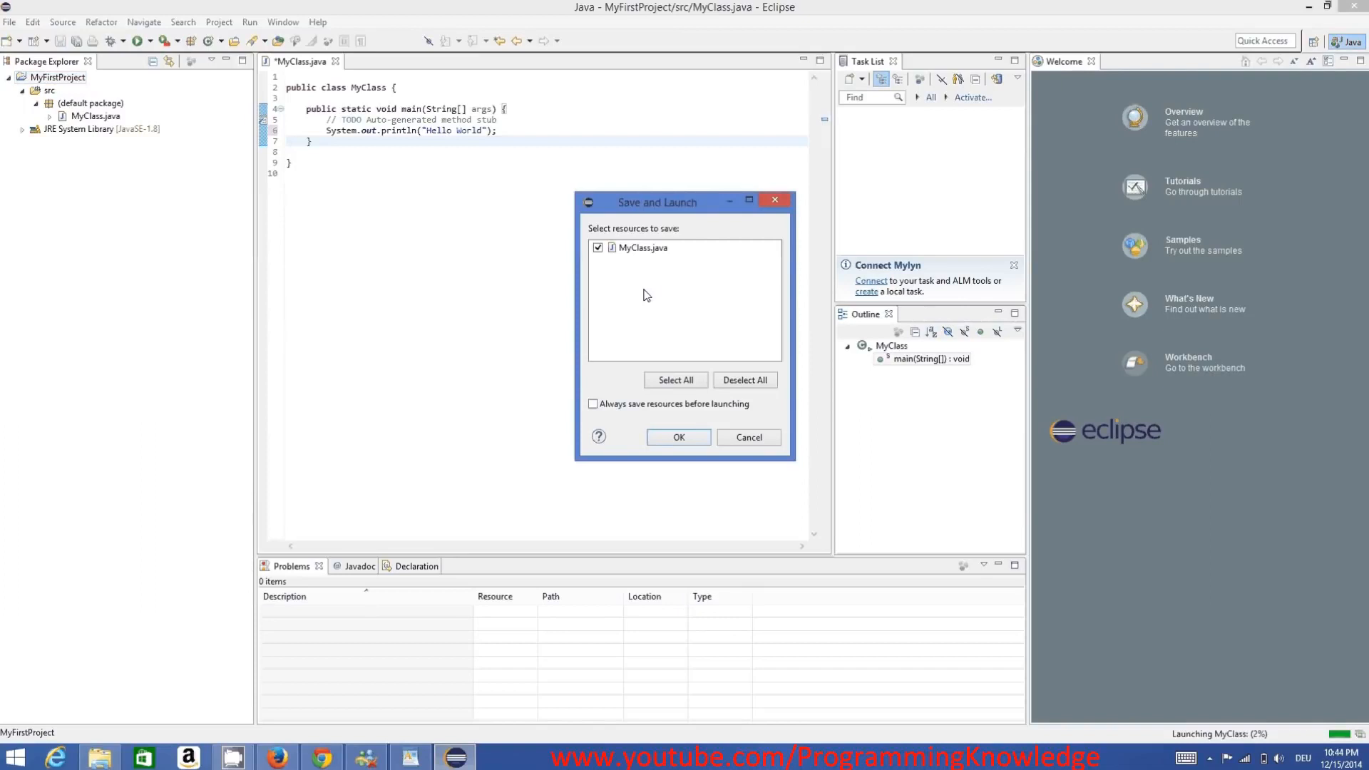
pyautogui.click(680, 439)
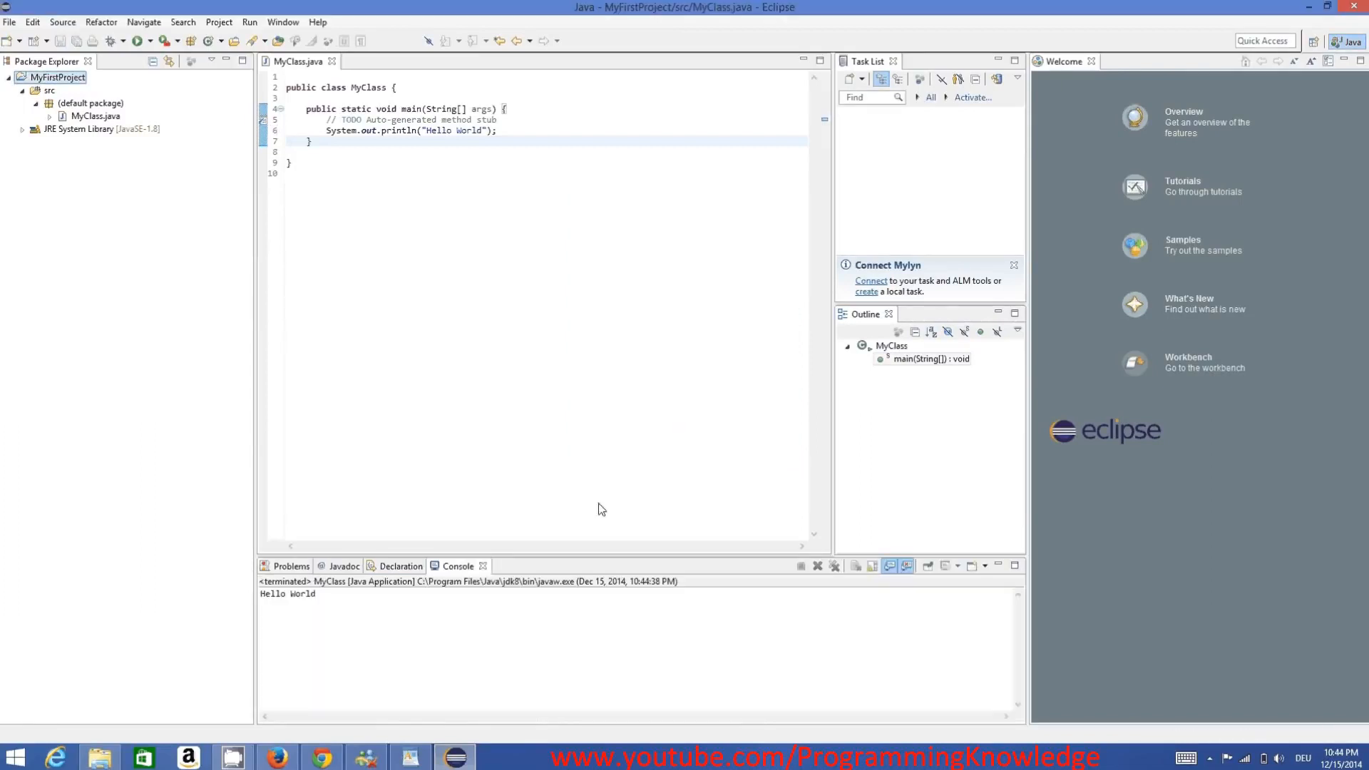
pyautogui.moveTo(261, 592); pyautogui.dragTo(367, 592)
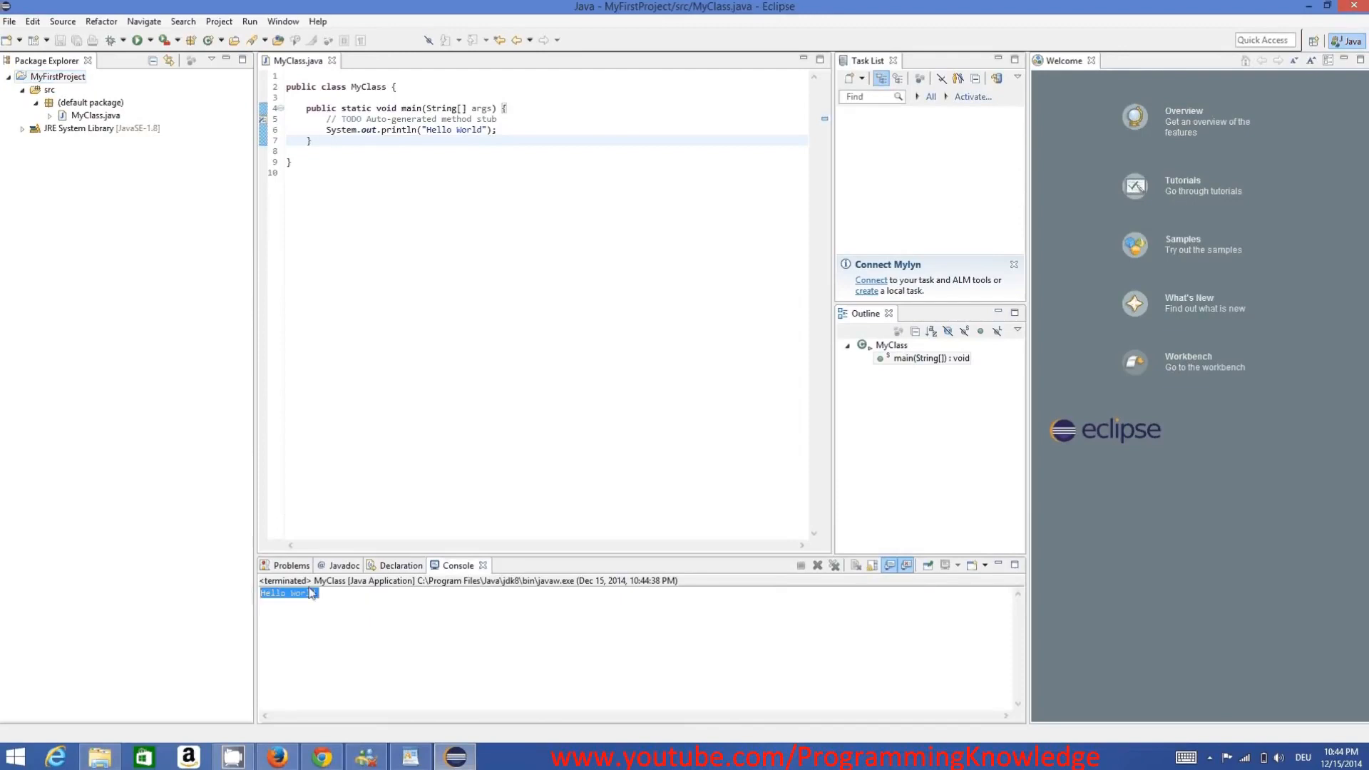
pyautogui.click(379, 589)
pyautogui.moveTo(531, 284); pyautogui.dragTo(282, 76)
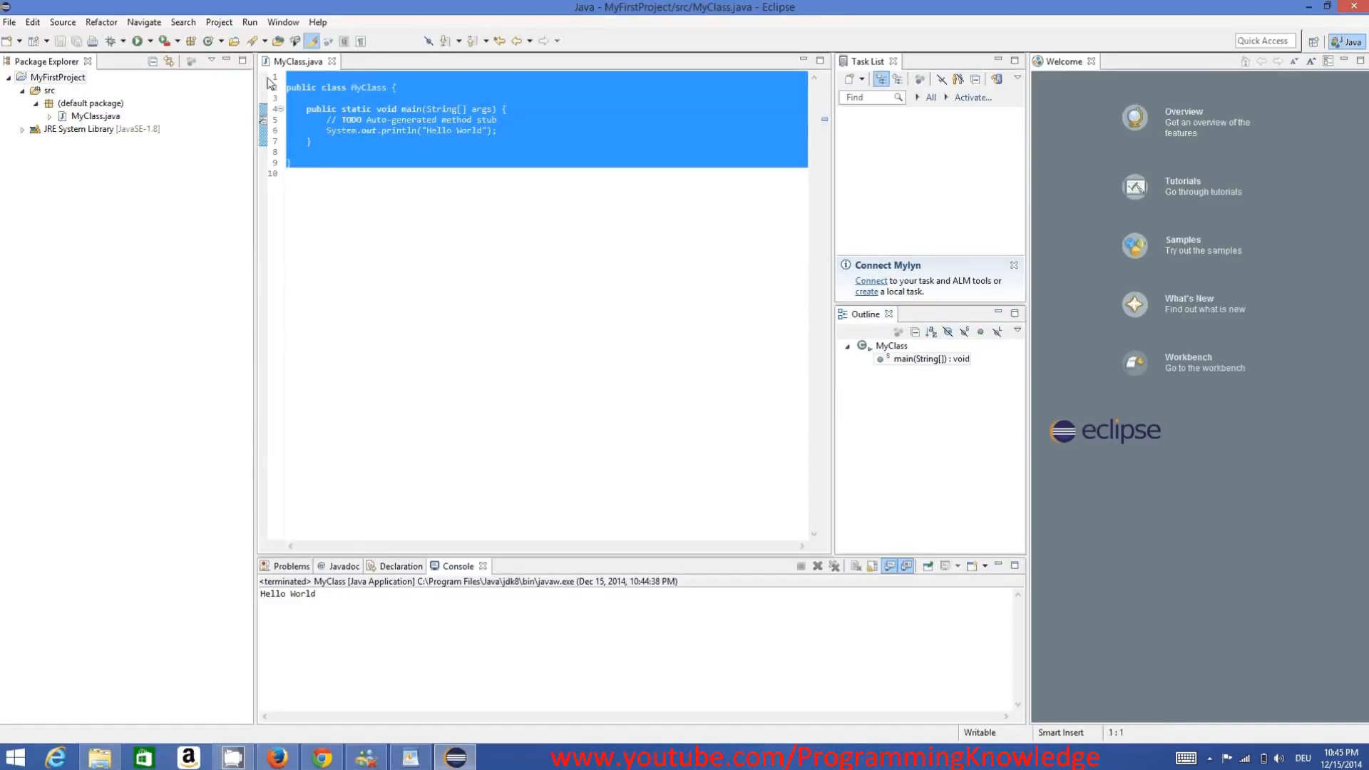
pyautogui.click(348, 110)
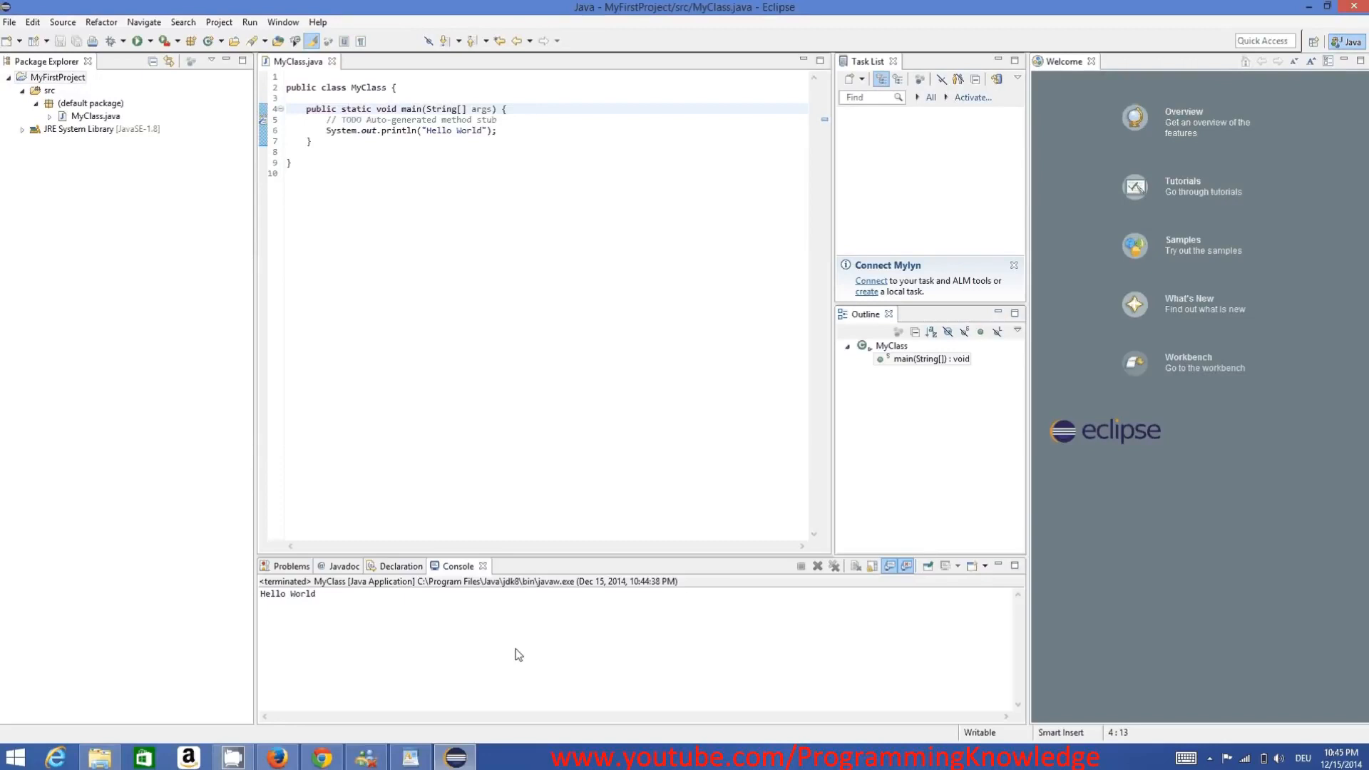
pyautogui.click(539, 764)
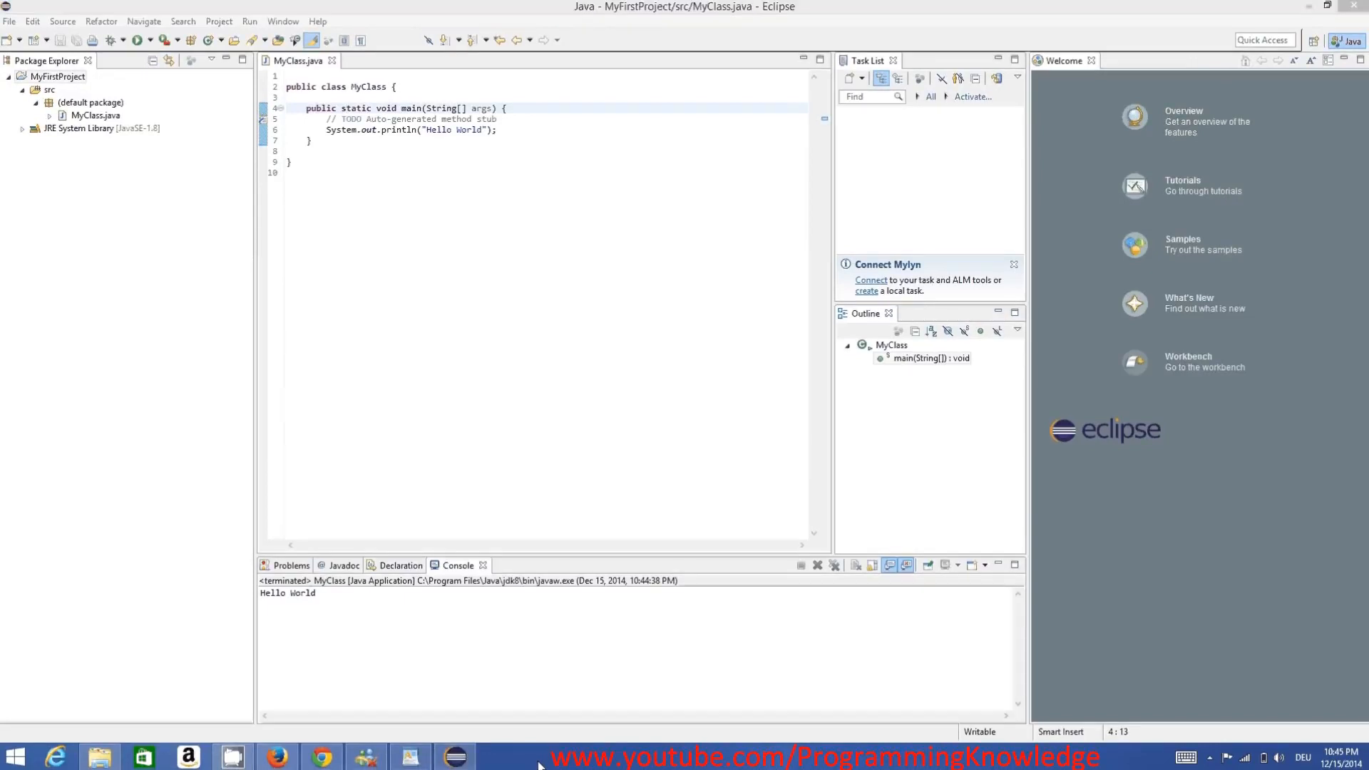